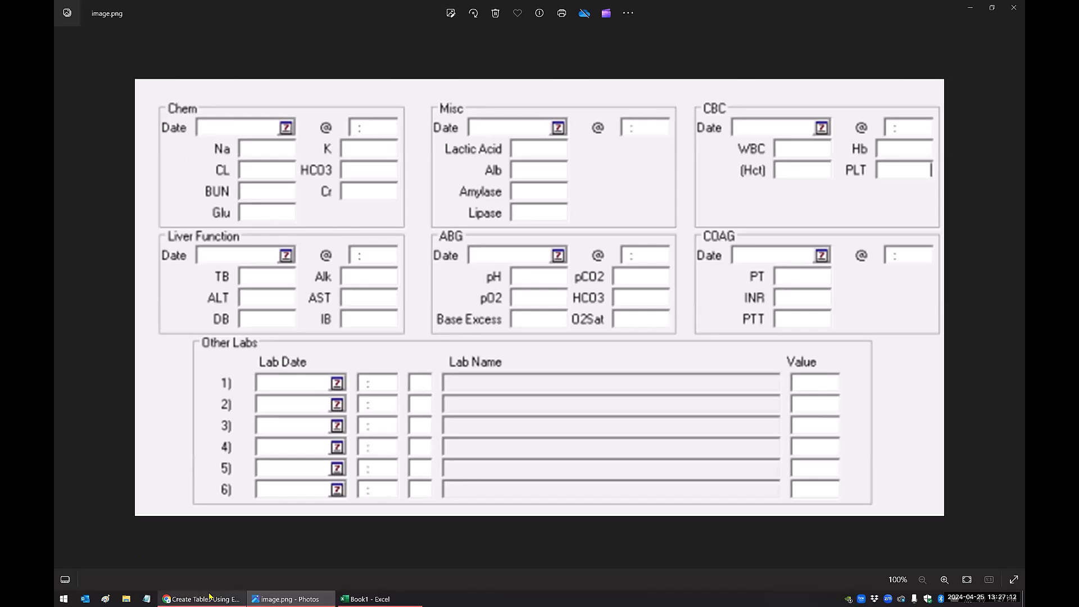
Switch to REDCap, close the empty new-field form, and insert a 10x10 table into the demo_table field's label.
key("alt+Tab")
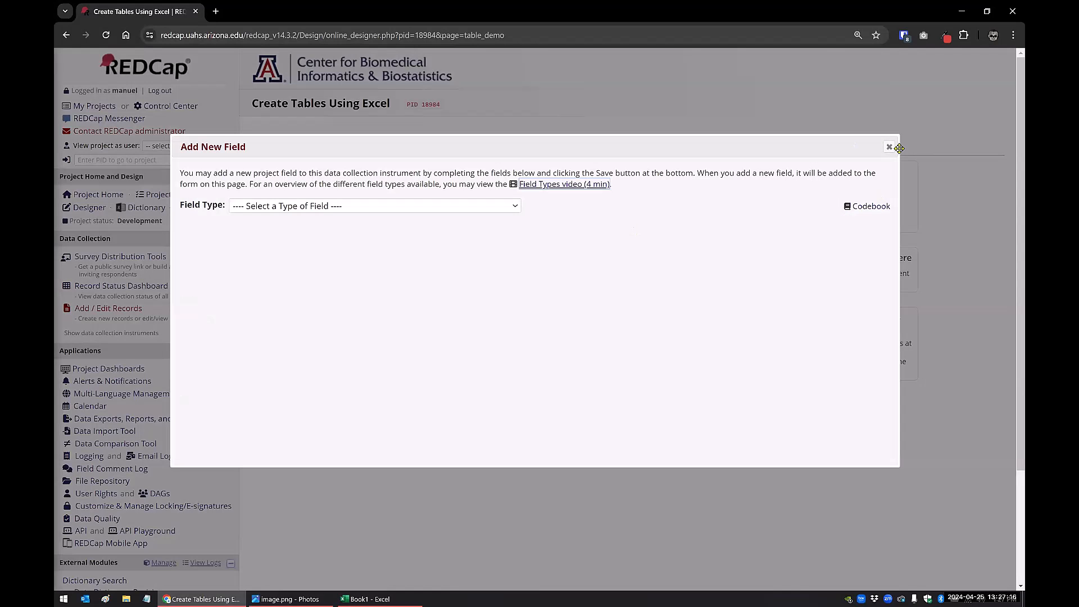
left_click(889, 148)
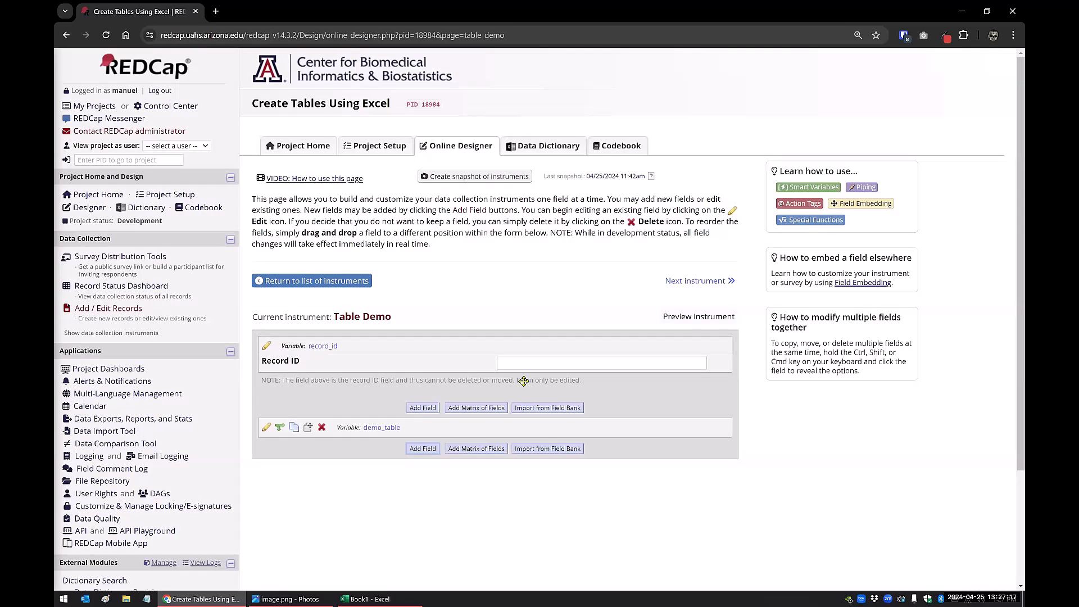
left_click(267, 429)
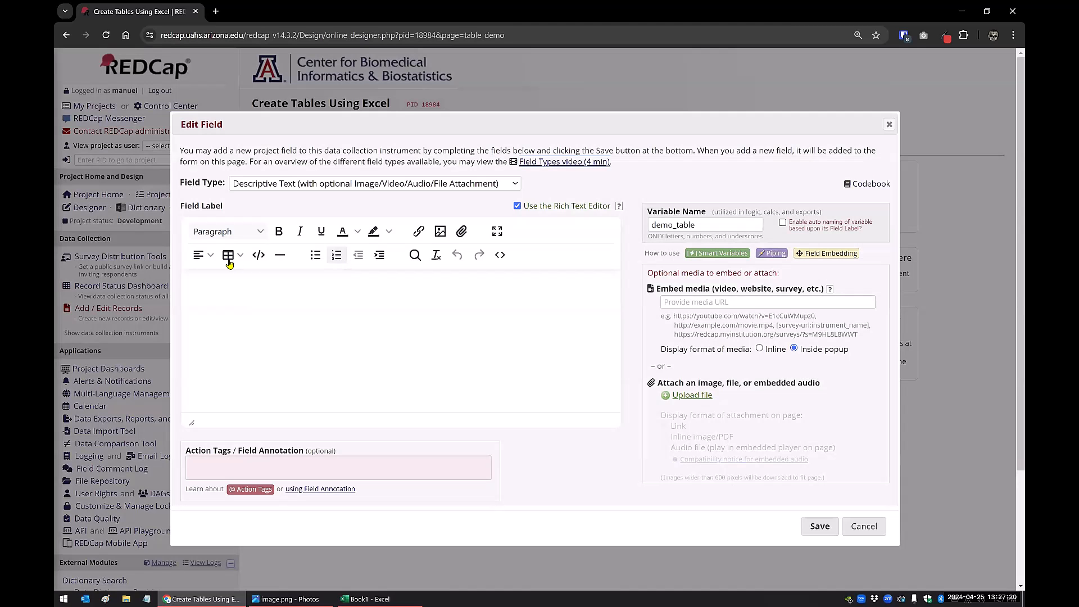
left_click(240, 257)
mouse_move(254, 277)
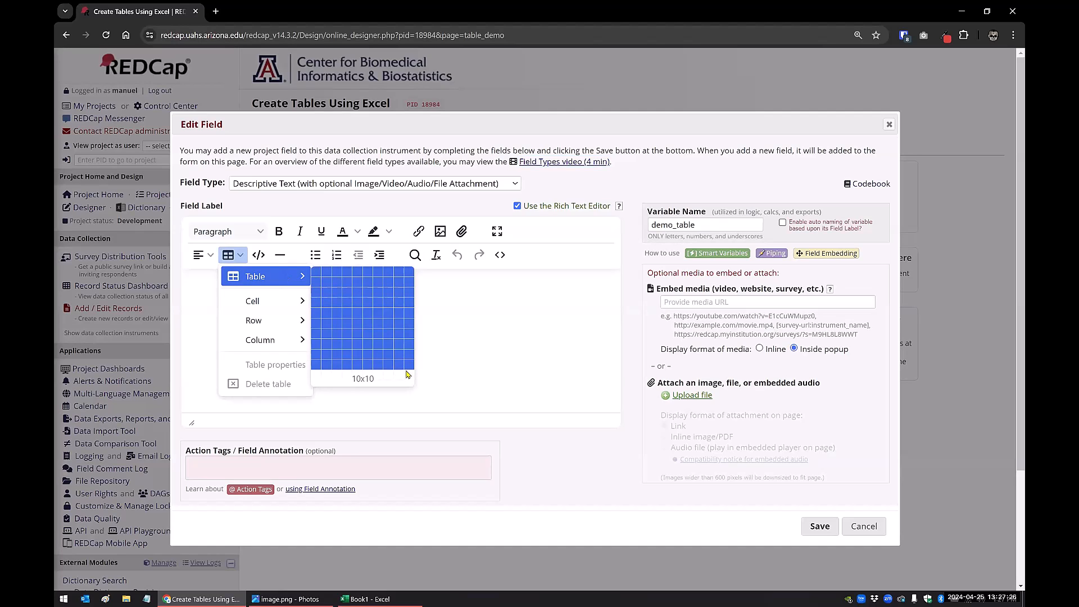
left_click(407, 373)
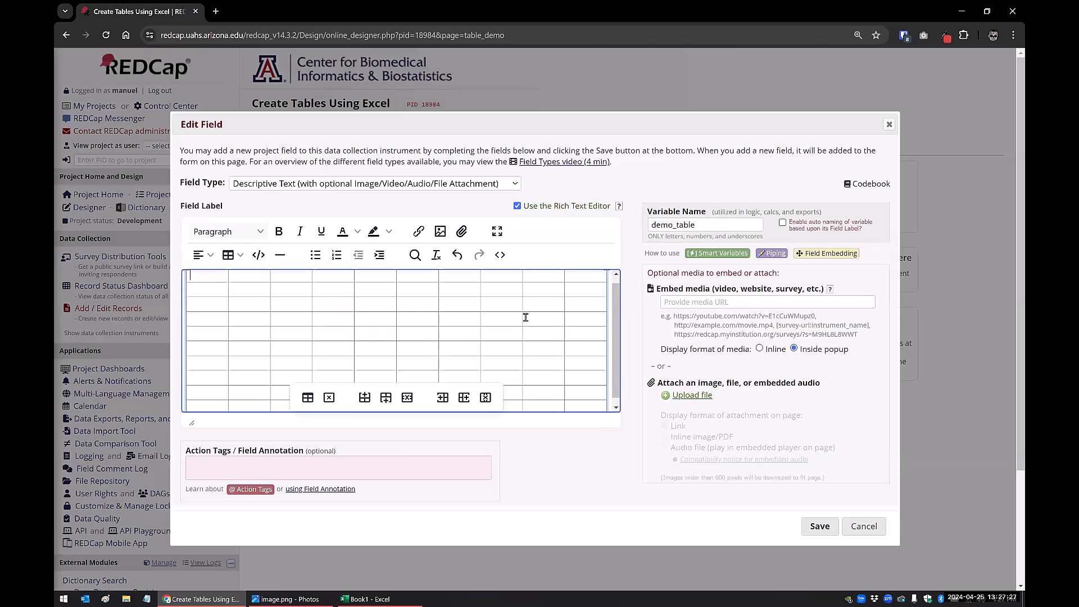
Expand the label editor to full screen and insert three columns after the table's seventh column.
left_click(496, 231)
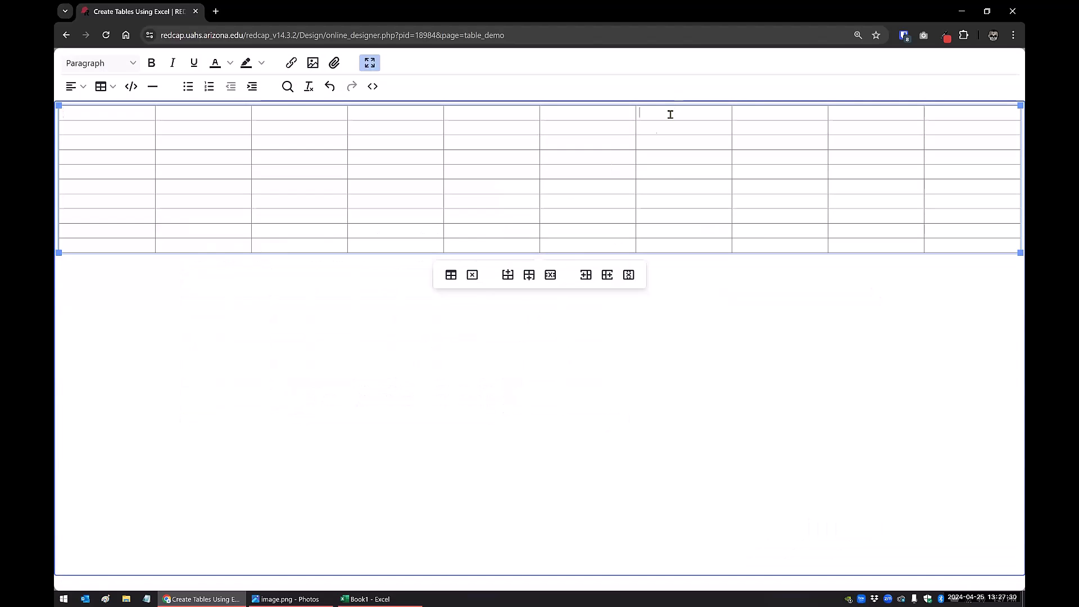
left_click(607, 274)
left_click(607, 275)
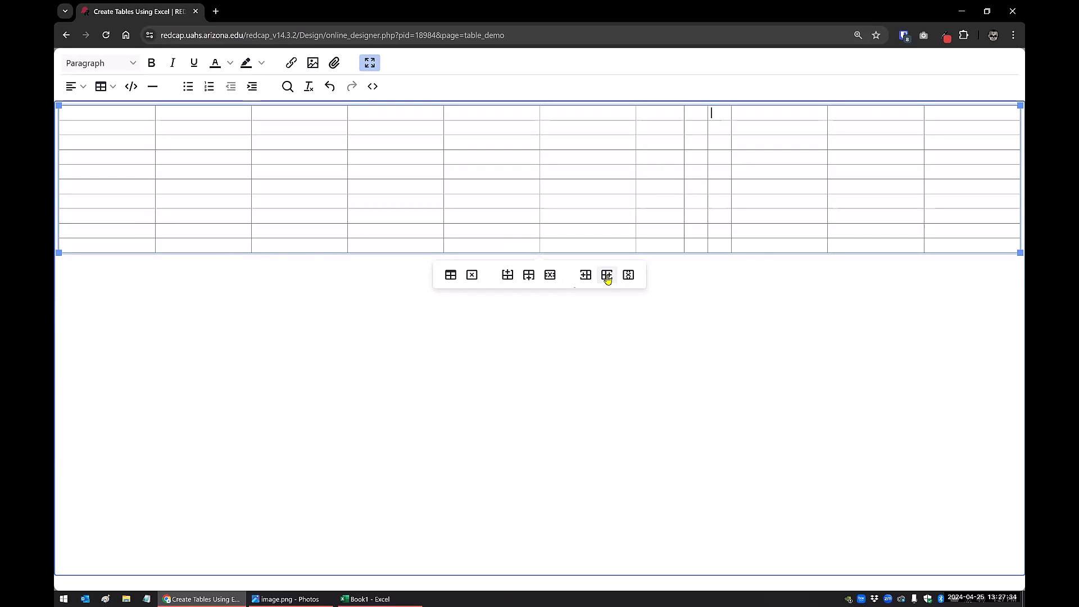
left_click(607, 278)
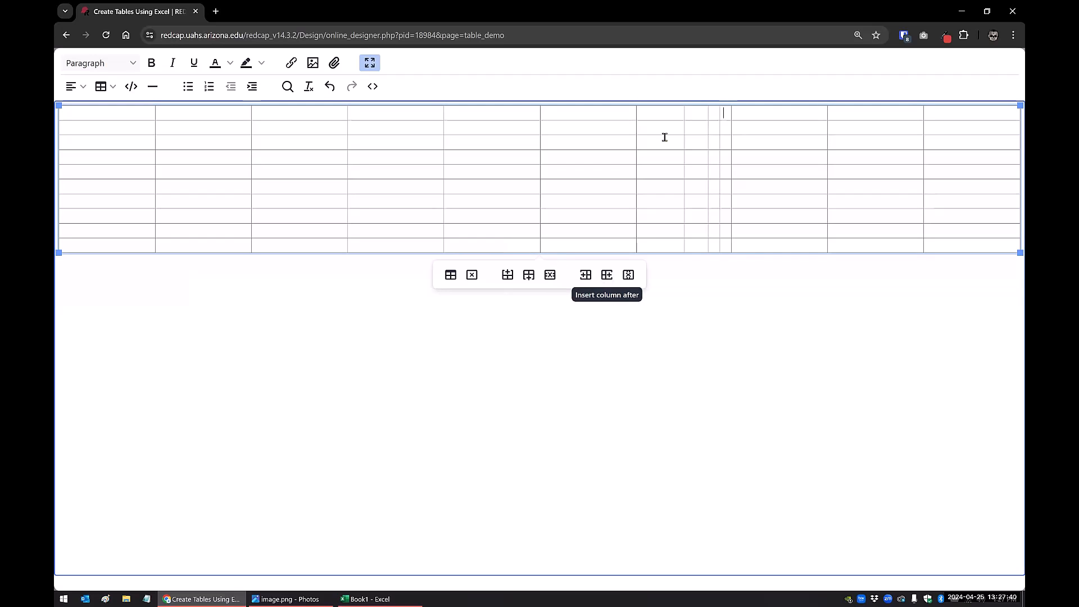
Examine the table's HTML source from its opening tag, then discard the edits to the demo_table field.
left_click(372, 88)
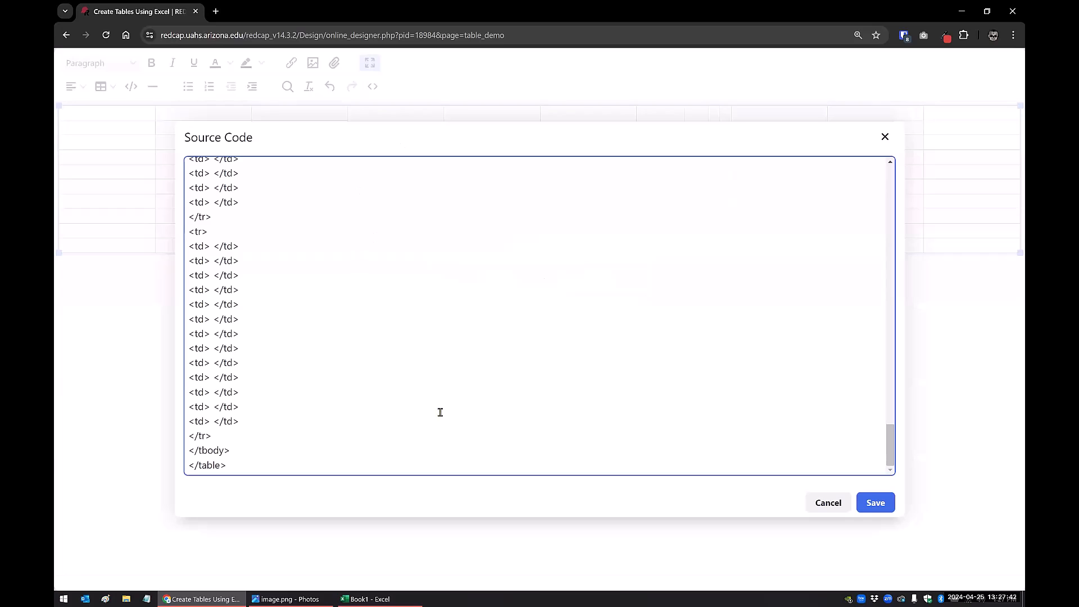
left_click_drag(890, 450, 815, 181)
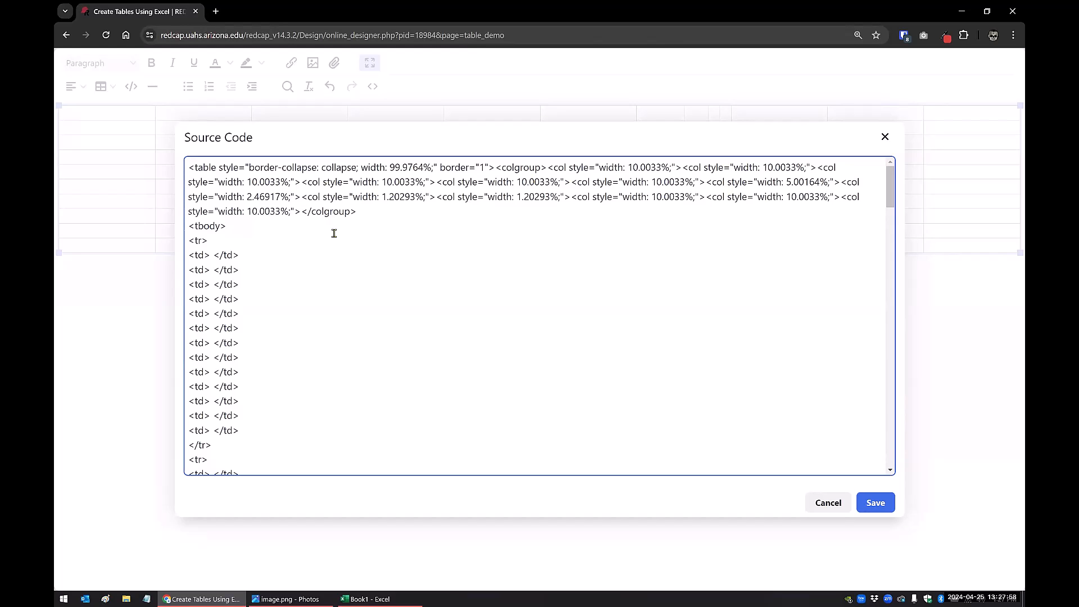
left_click(828, 502)
left_click(367, 64)
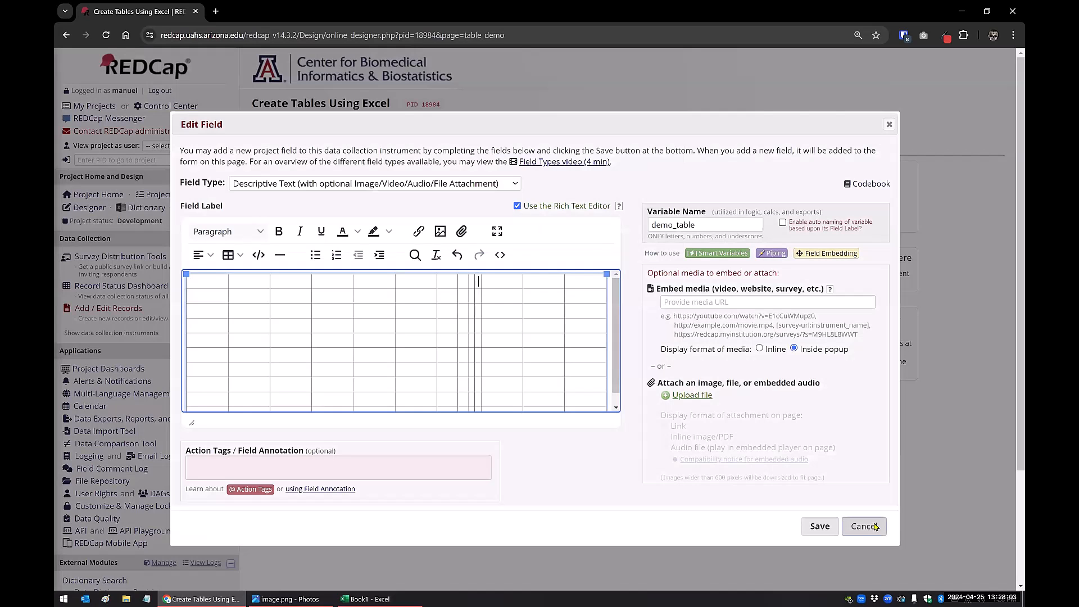
left_click(864, 526)
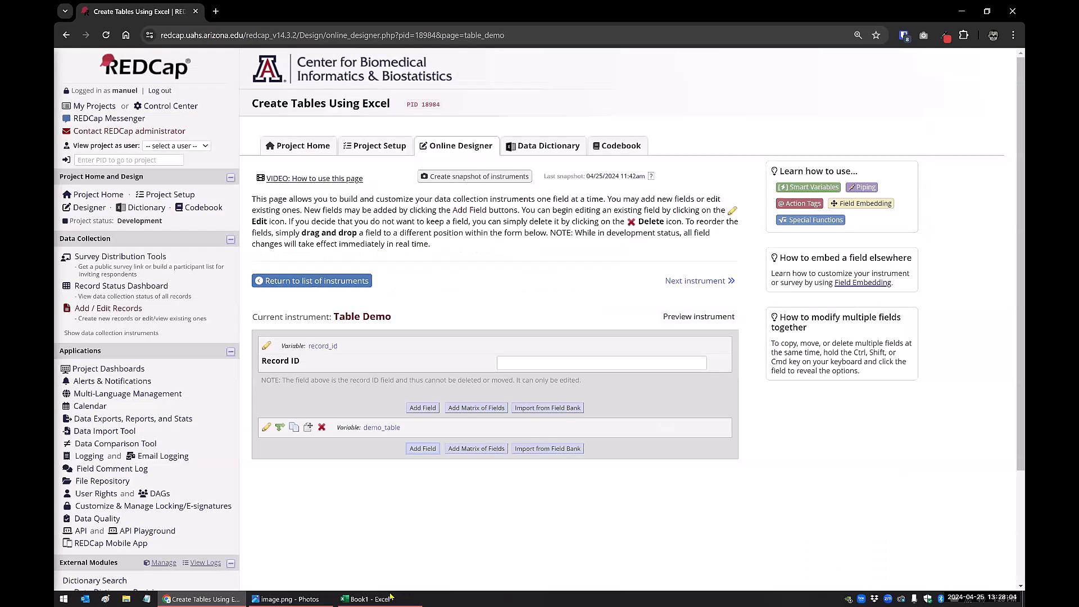
Switch to the blank Excel workbook Book1 and arrange it side by side with the reference picture image.png.
left_click(369, 599)
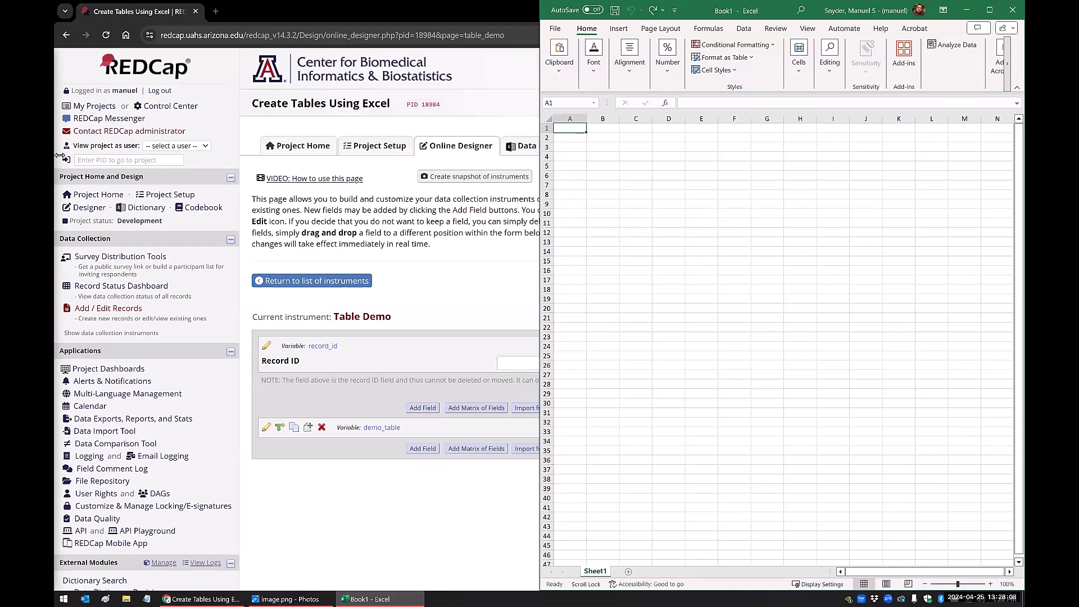
key("super+Left")
left_click(706, 331)
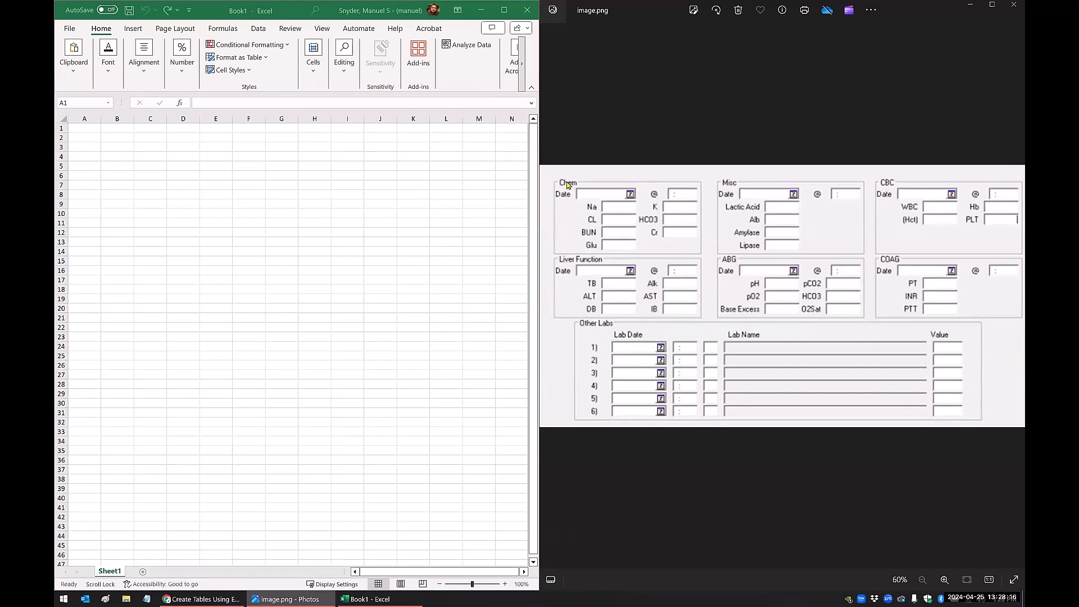
Enter the section title "Chem" in cell A1 and the label "Date" in cell A2.
left_click(97, 128)
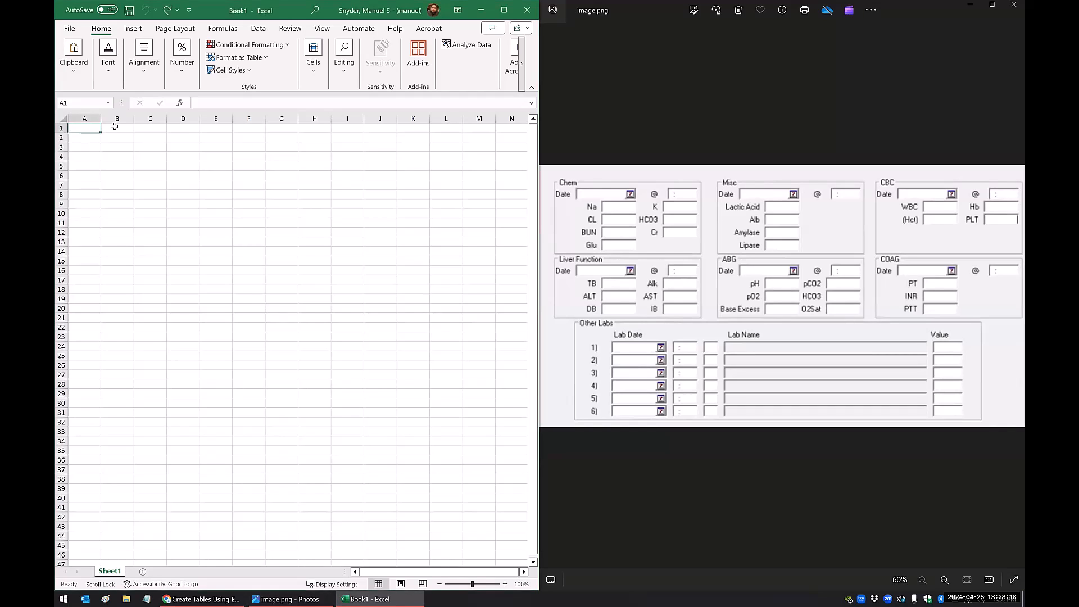
type("Chem")
key("Return")
type("Date")
key("Tab")
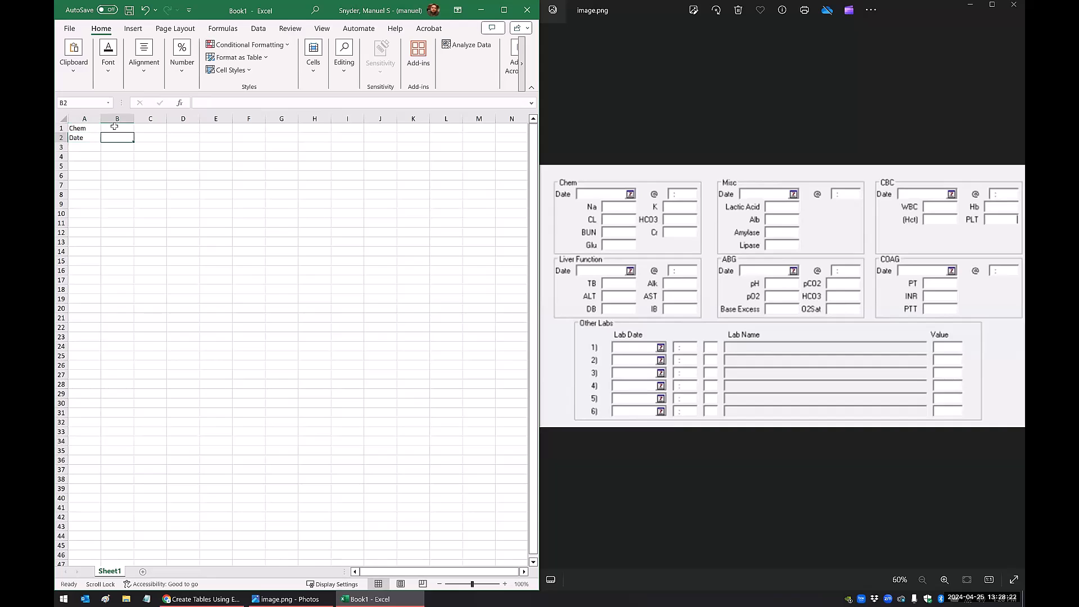
Leave B2:C2 empty for the date entry and enter the "@" separator in cell D2.
left_click(138, 137)
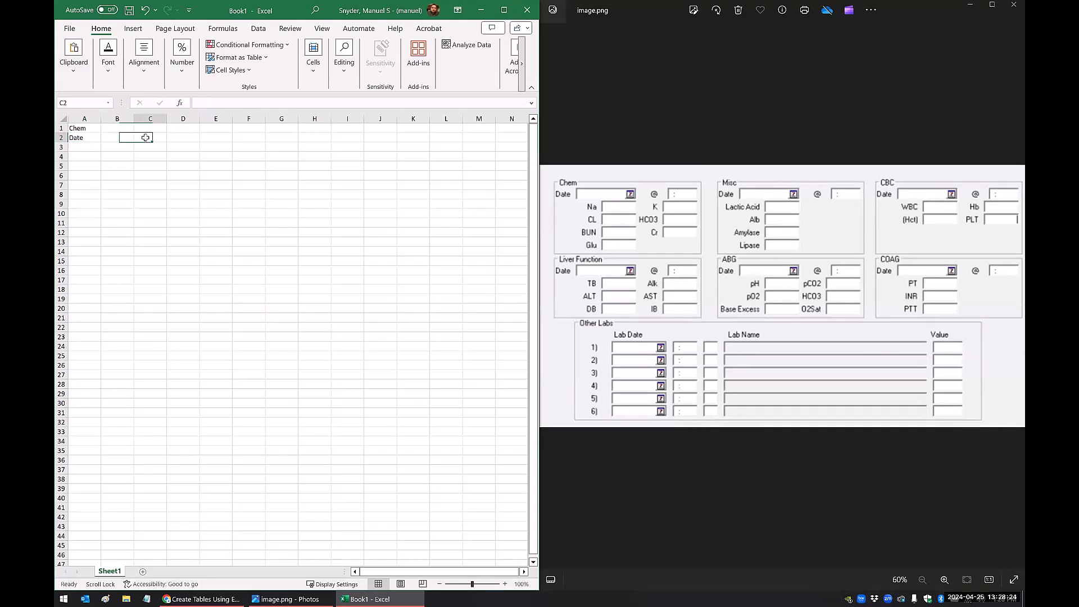
left_click_drag(127, 137, 149, 137)
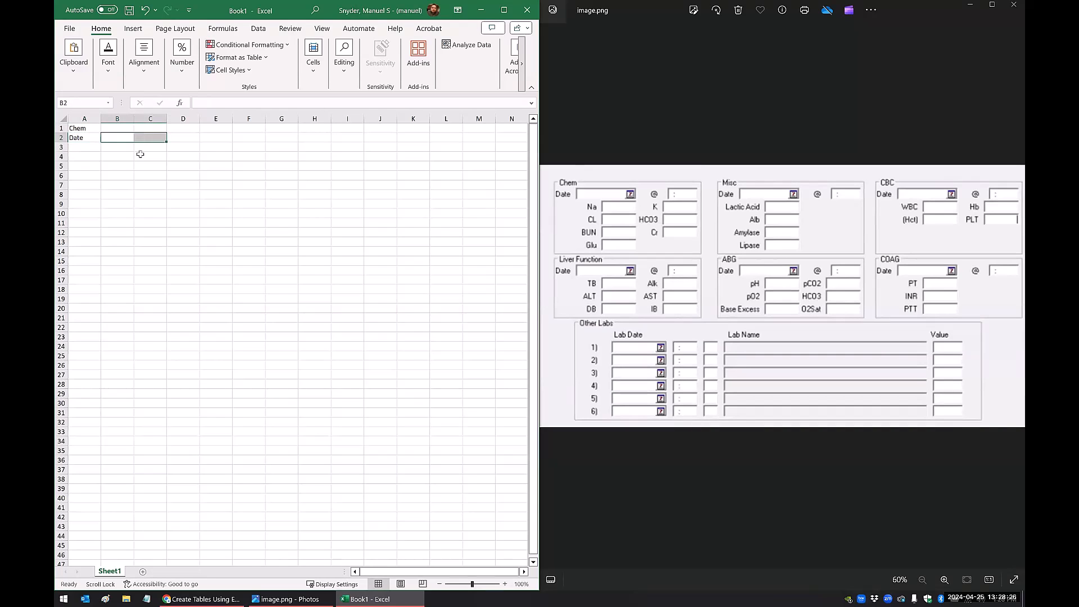
left_click(177, 137)
type("@")
key("Down")
key("Down")
key("Down")
key("BackSpace")
key("BackSpace")
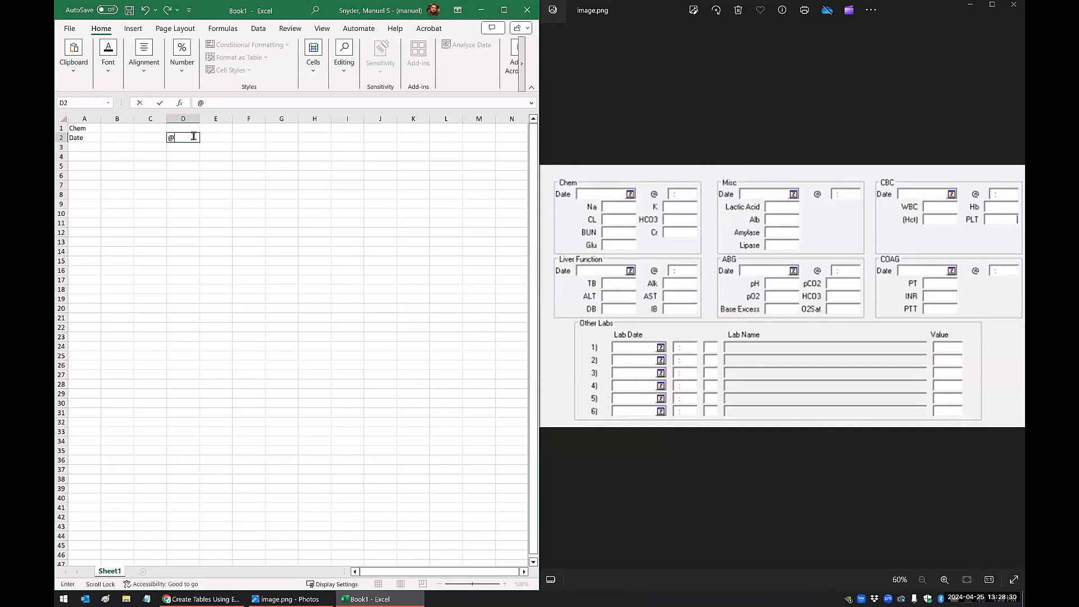
key("Return")
left_click(214, 136)
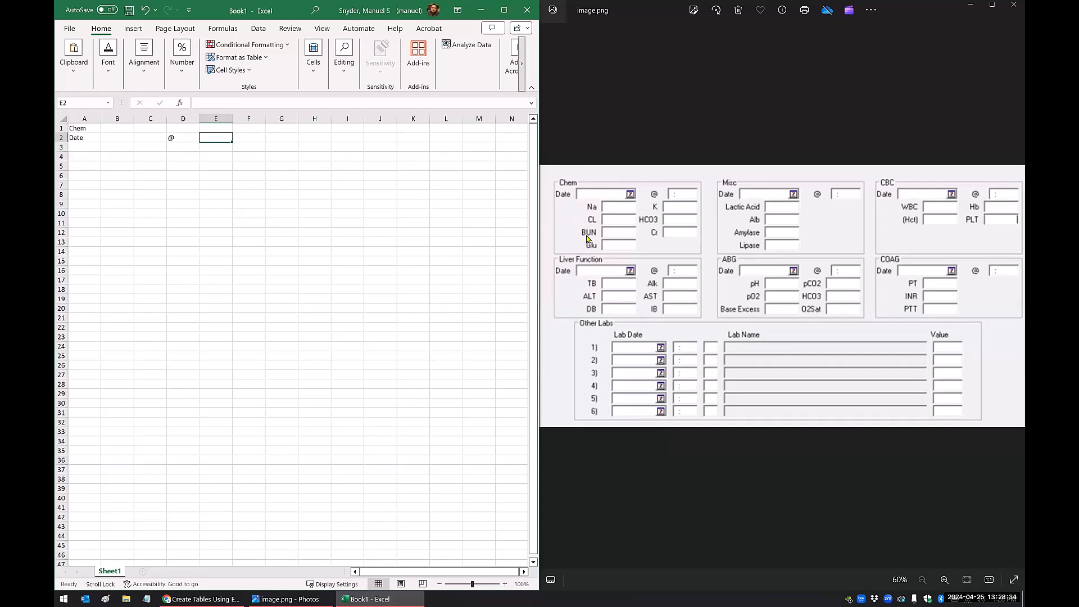
Merge cells A3:B3 below the Date label and right-align the merged cell.
left_click_drag(87, 145, 85, 175)
left_click(115, 148)
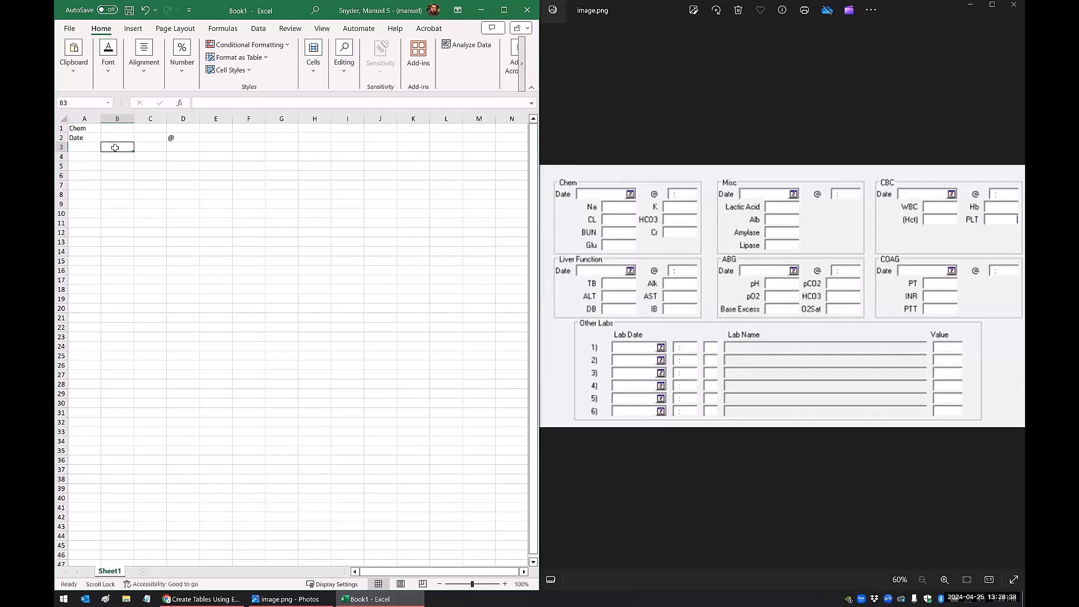
left_click_drag(88, 148, 108, 149)
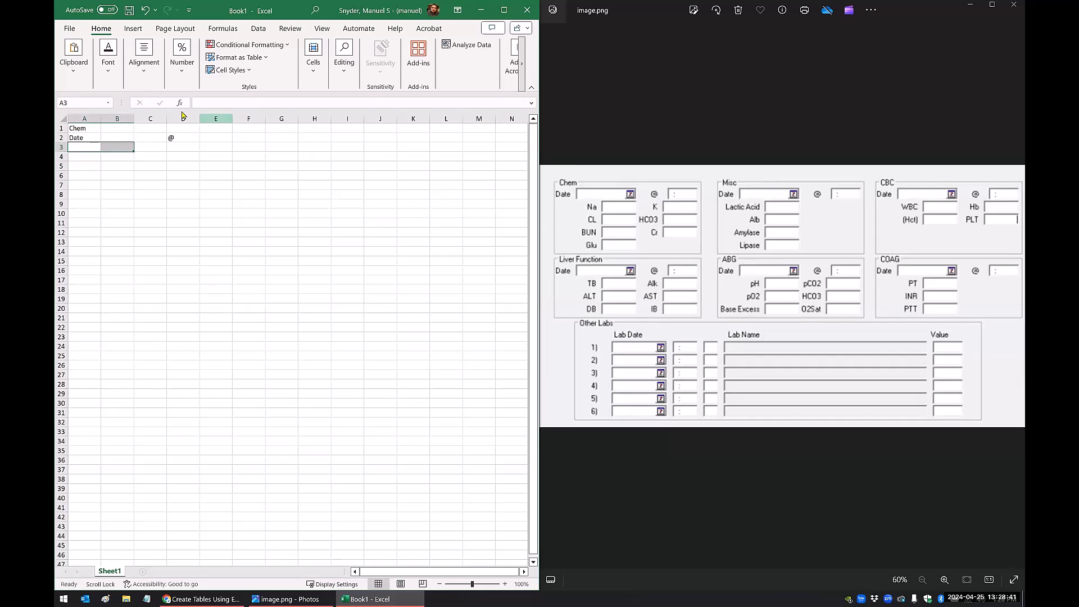
right_click(125, 147)
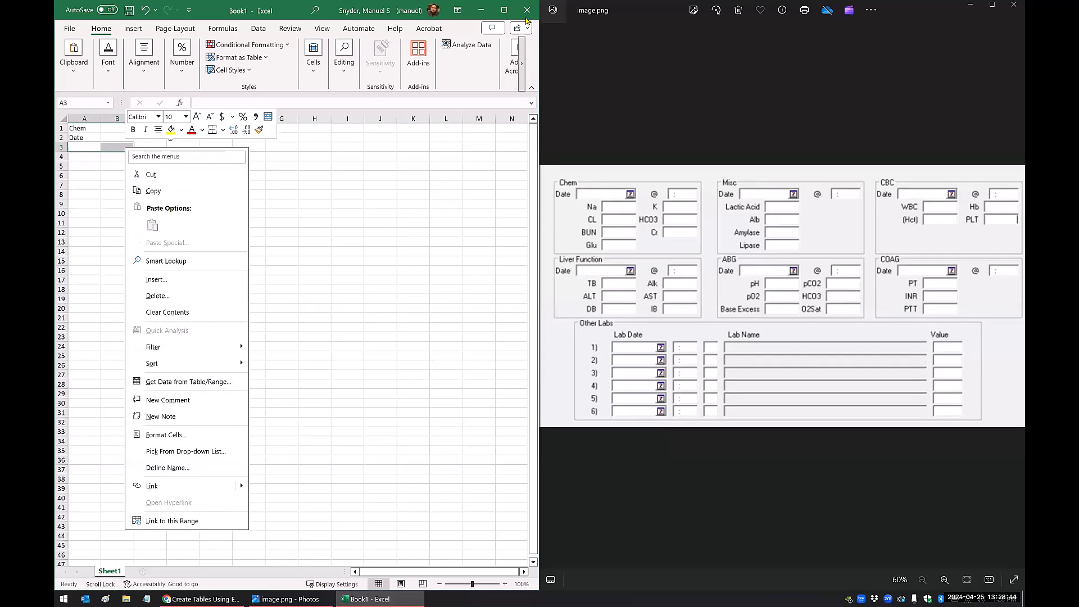
left_click(503, 9)
left_click(503, 10)
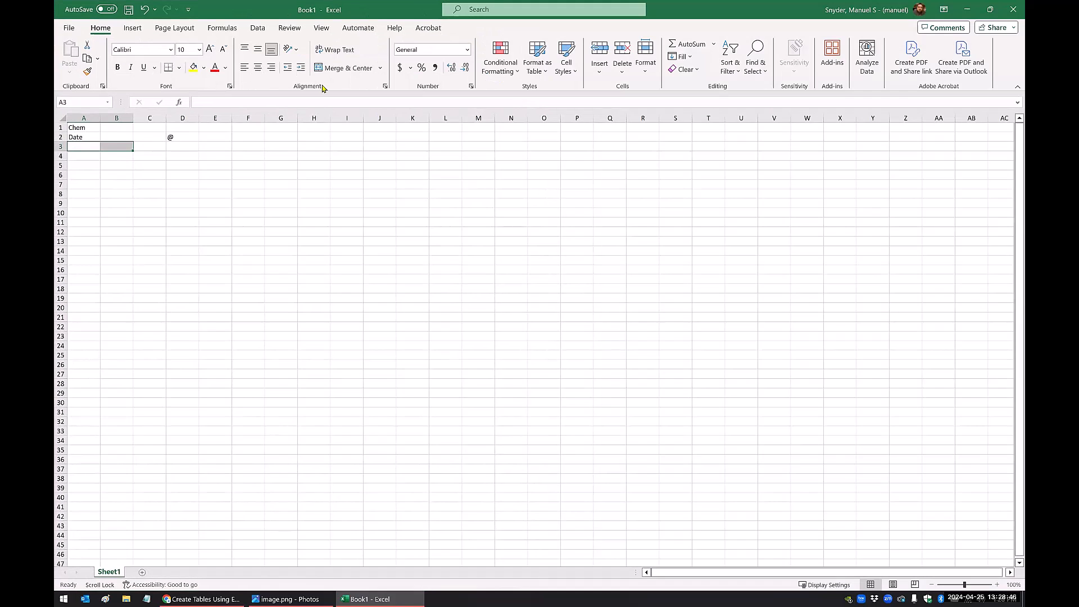
left_click(345, 68)
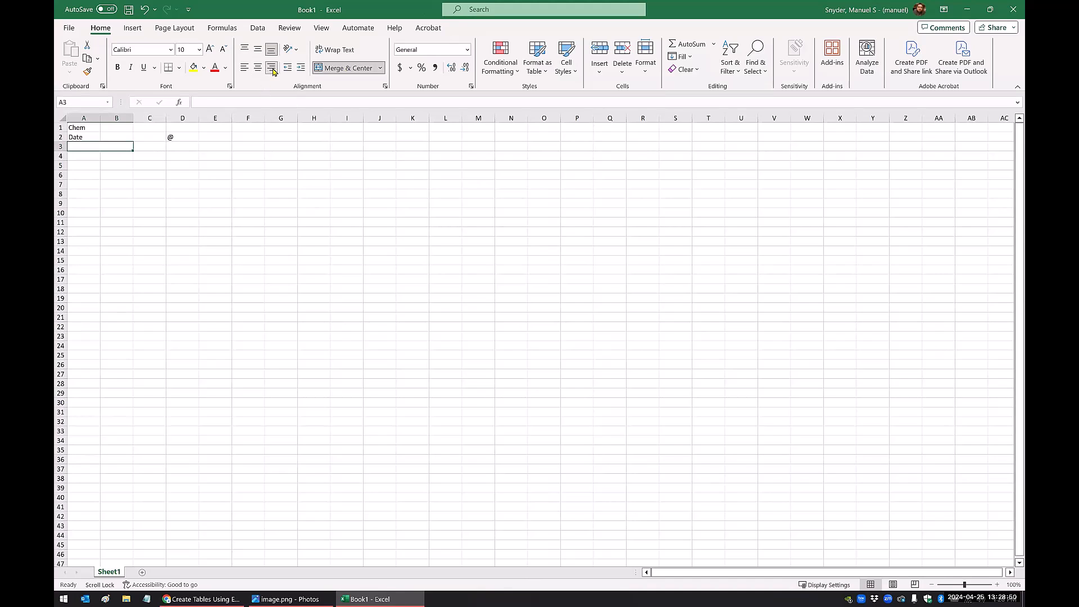
left_click(116, 185)
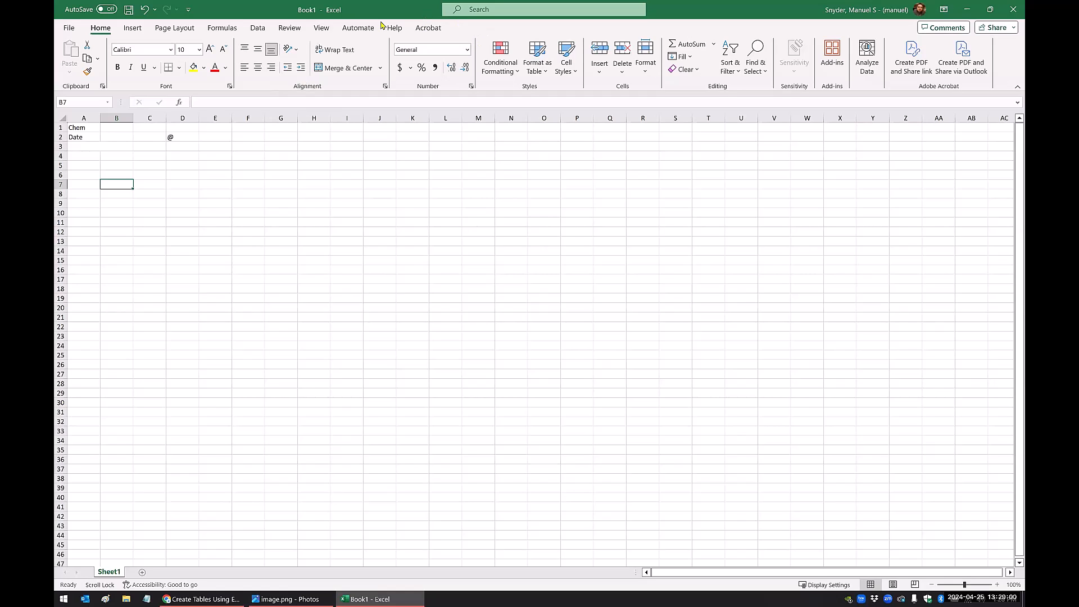
Restore the side-by-side view with the reference picture and enter "Label" in the merged cell A3:B3.
key("super+Down")
key("super+Down")
left_click(107, 146)
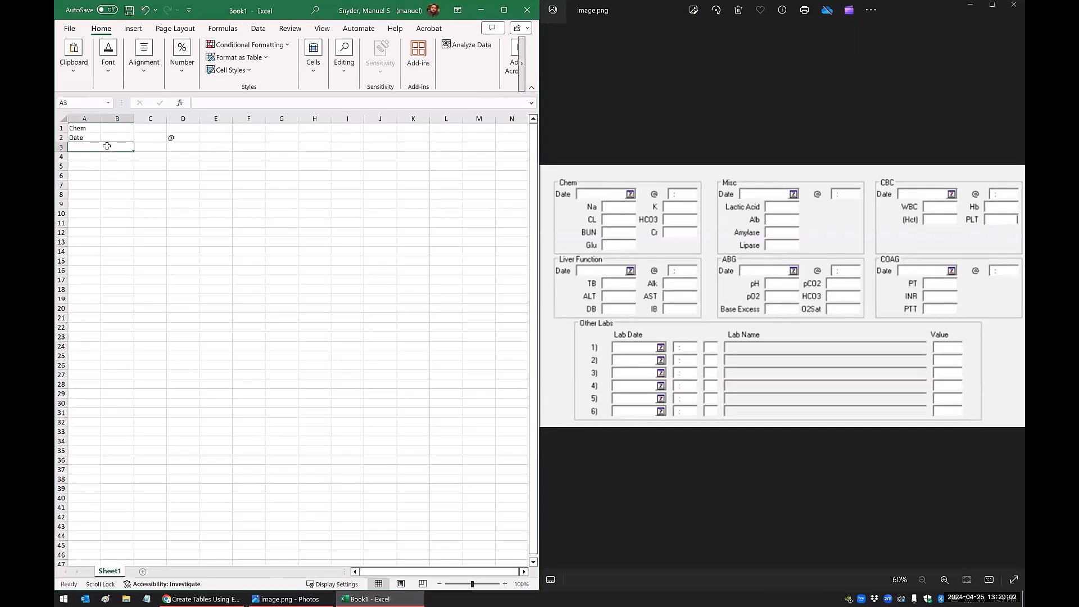
type("Labe")
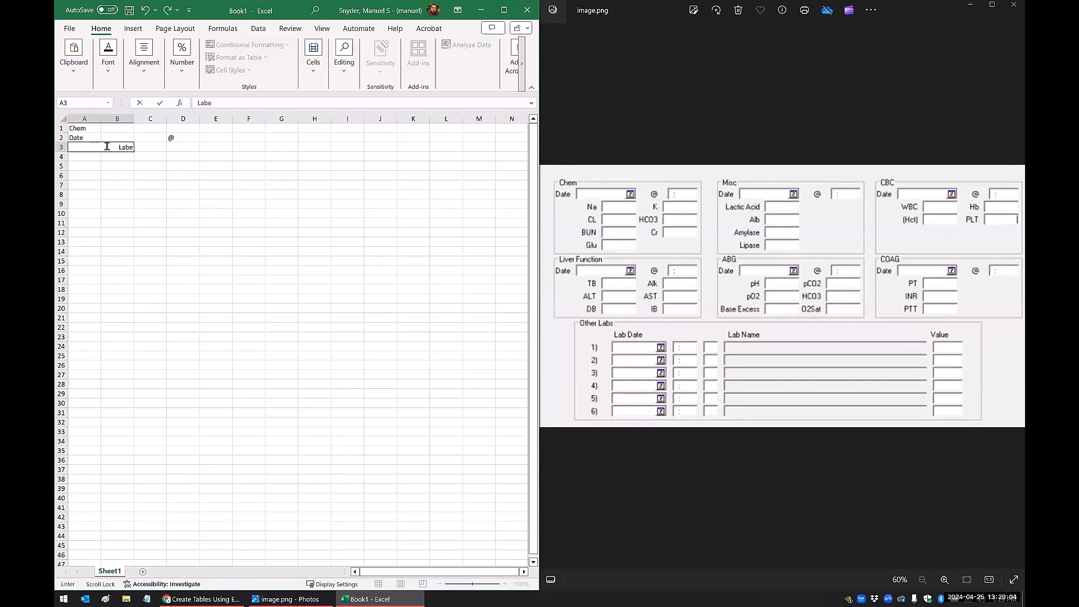
type("l")
key("Return")
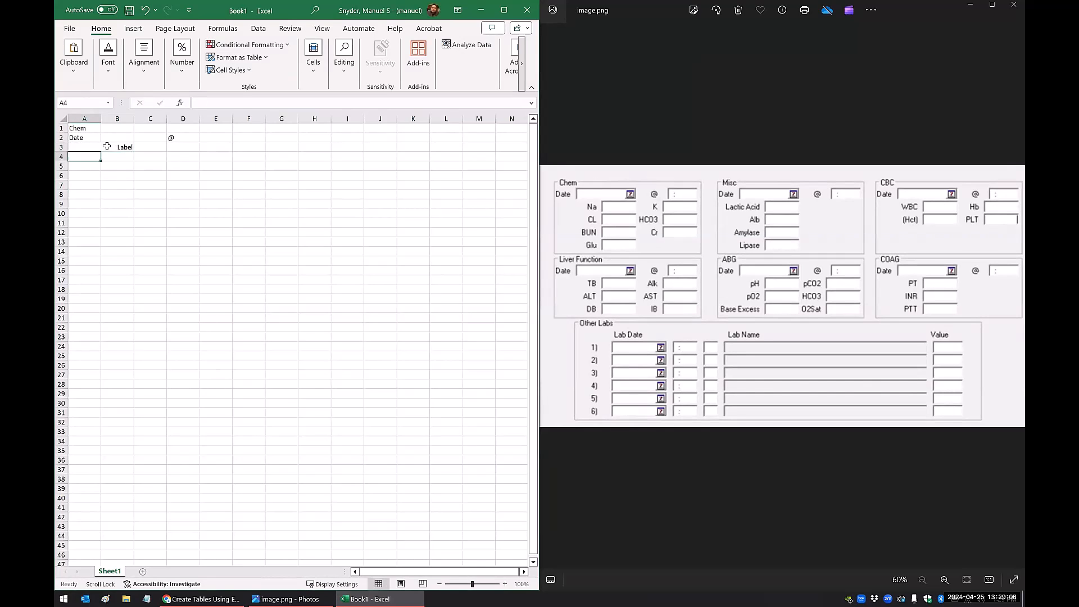
Merge and center cells B2:C2 as the entry space beside the Date label.
left_click(148, 146)
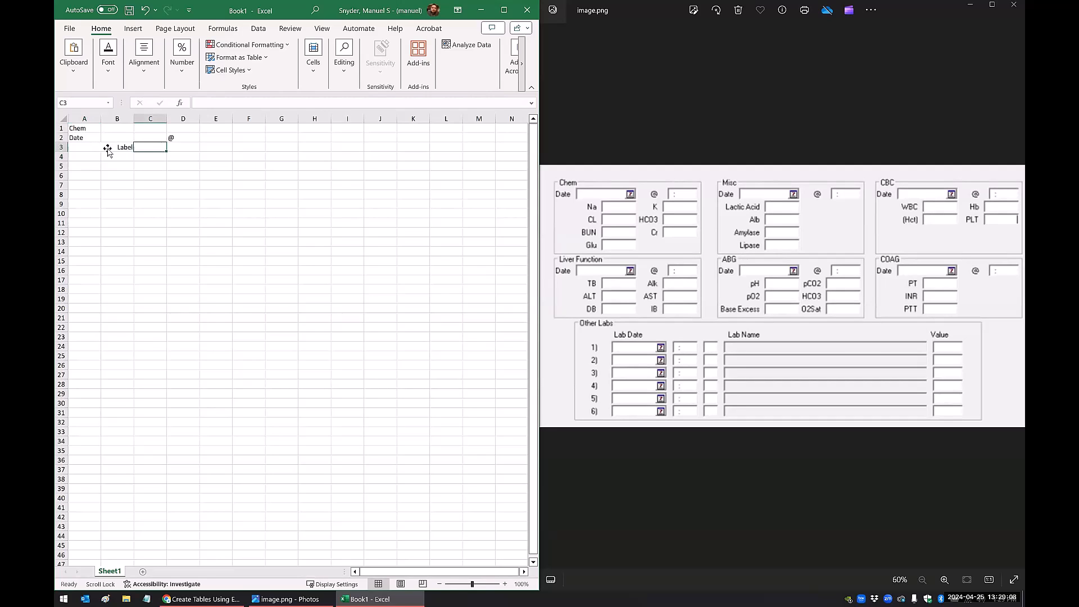
left_click_drag(124, 137, 147, 138)
right_click(145, 141)
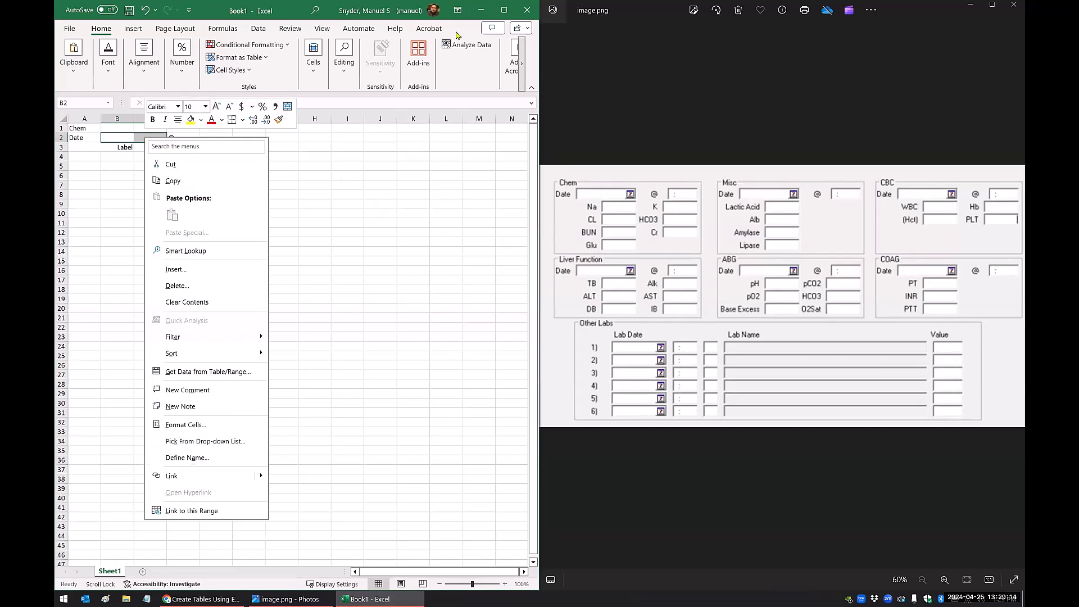
left_click(500, 10)
left_click(500, 10)
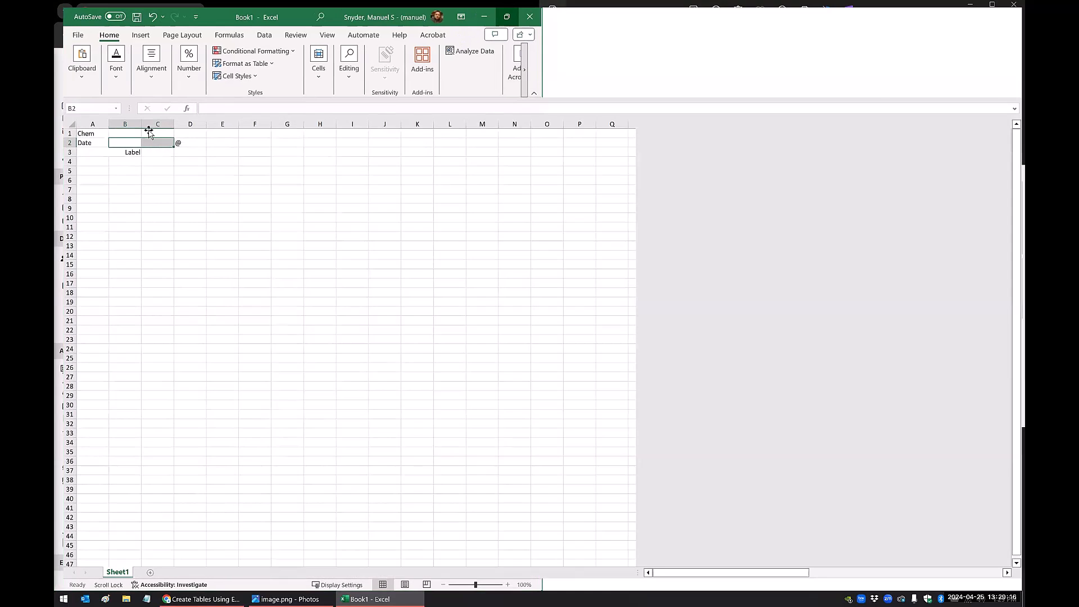
left_click(339, 68)
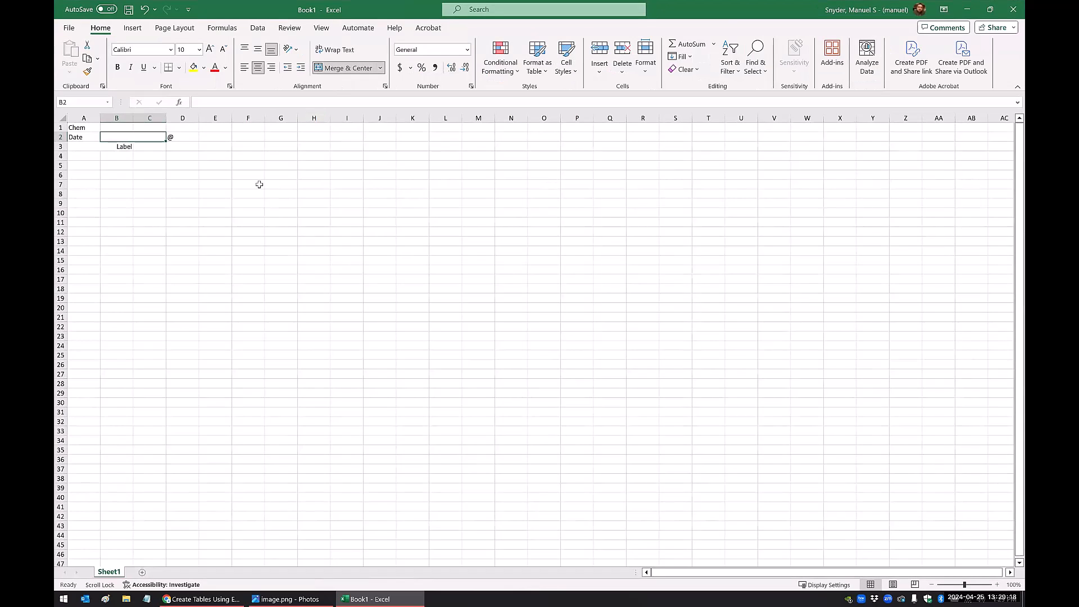
left_click(248, 185)
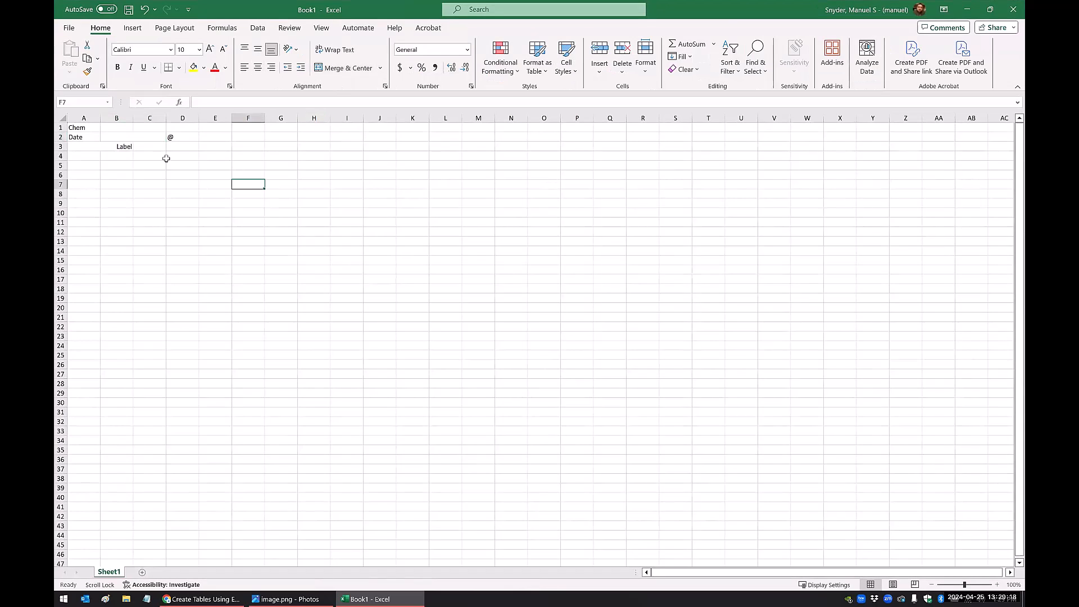
Fill the entry cells B2:C2, E2, C3 and E3 with yellow.
left_click(138, 138)
left_click(193, 67)
left_click(214, 137)
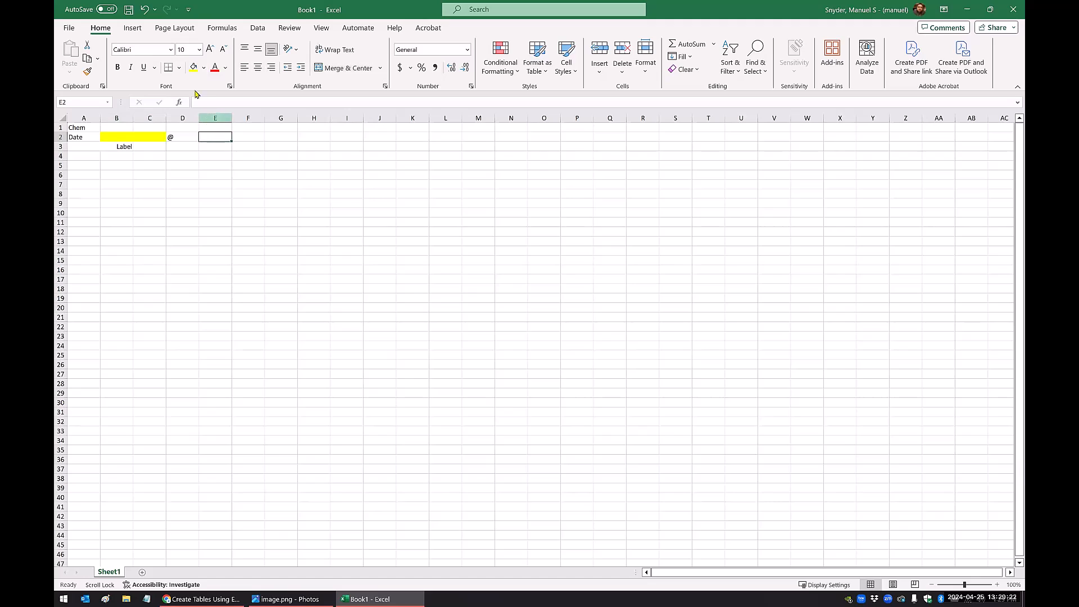
left_click(193, 67)
left_click(150, 147)
left_click(193, 68)
left_click(211, 147)
left_click(193, 67)
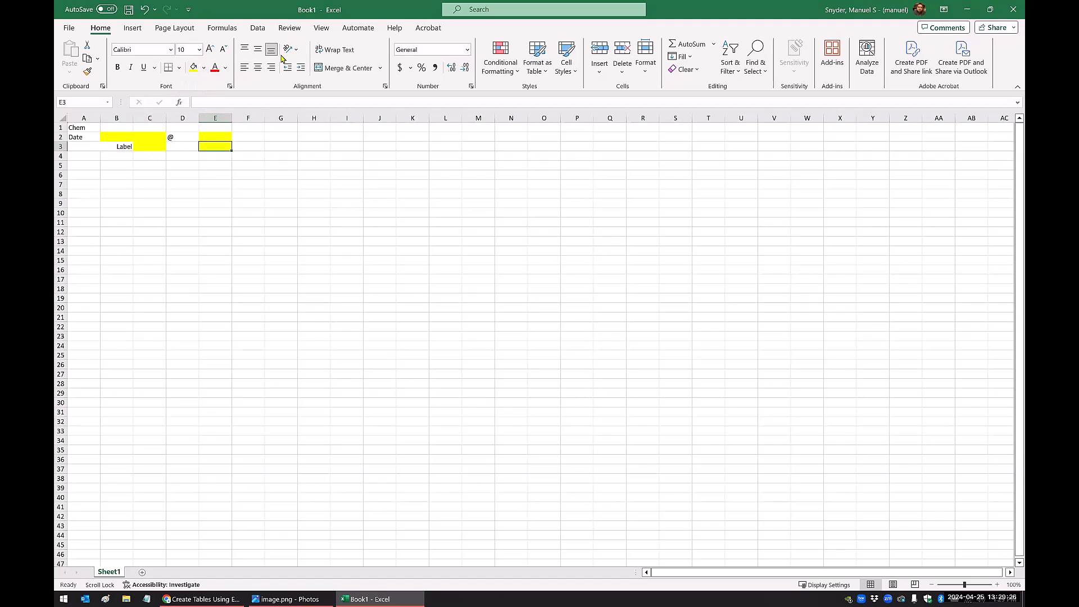
Restore the side-by-side view with the reference picture and fill the Label row A3:C3 down through row 6.
left_click_drag(389, 10, 59, 142)
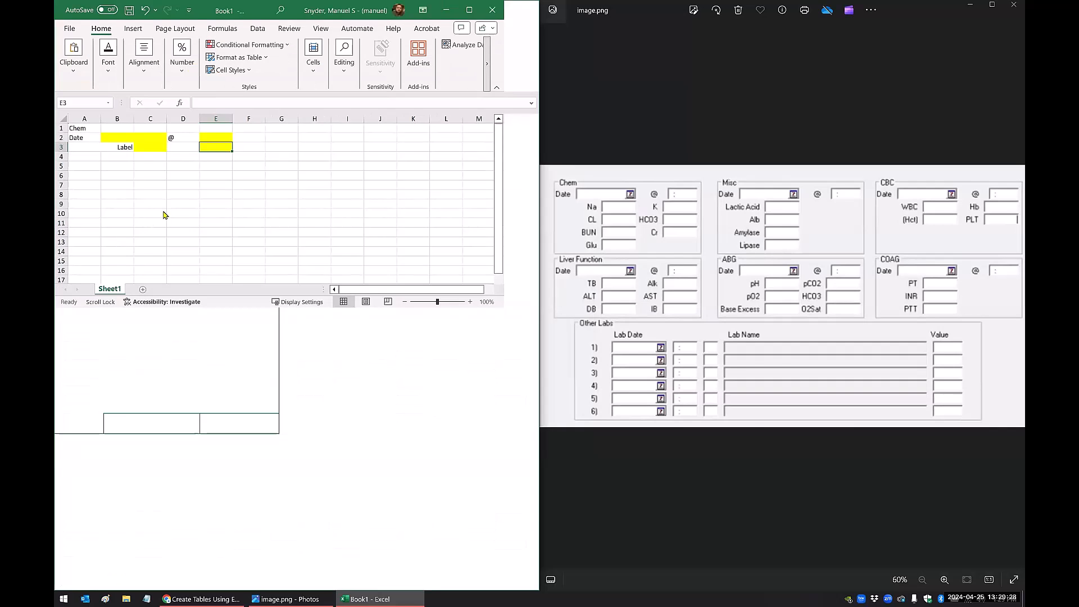
left_click(134, 184)
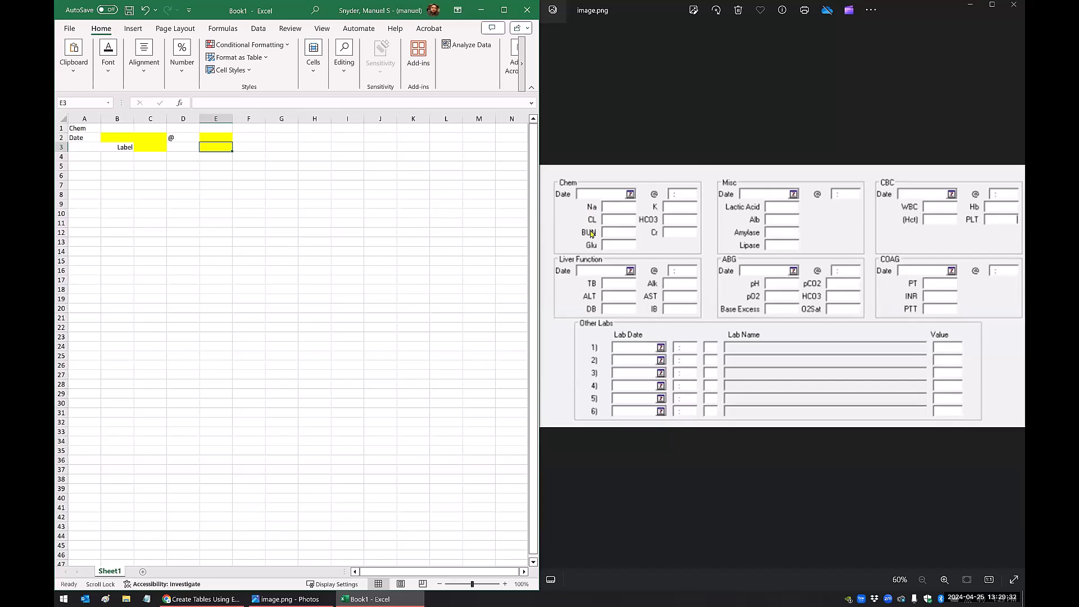
left_click_drag(116, 146, 138, 176)
key("ctrl+d")
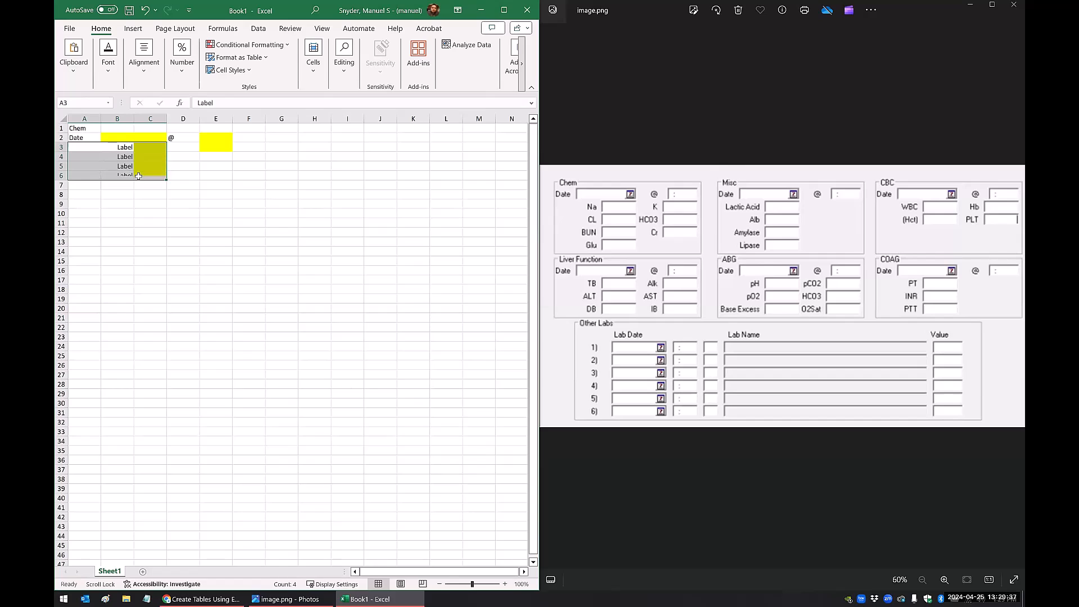
Enter "Label" in cell D3 and right-align the whole of column D.
left_click(185, 148)
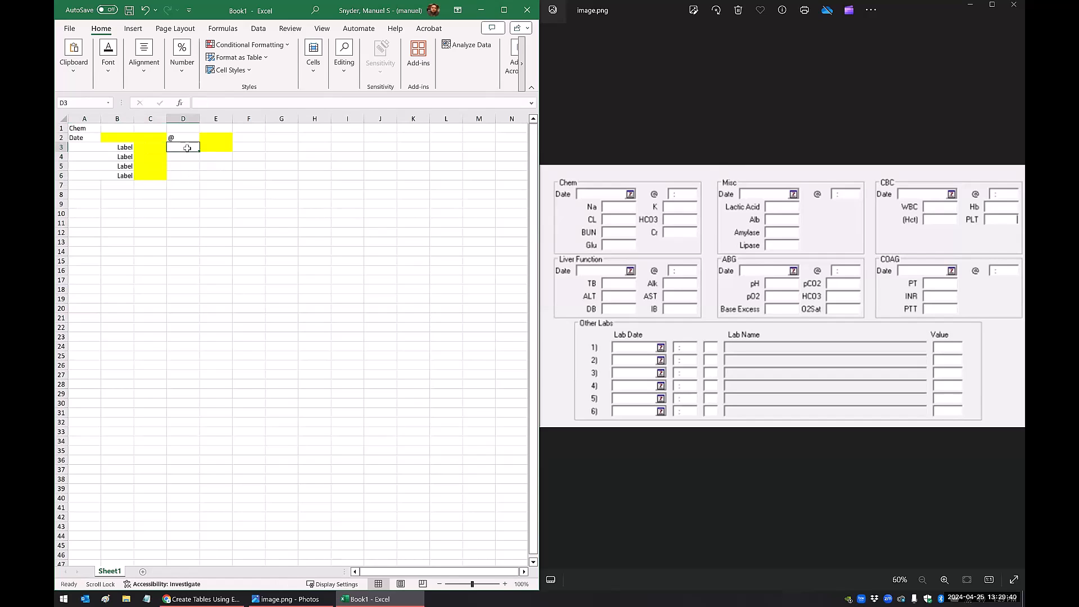
type("La")
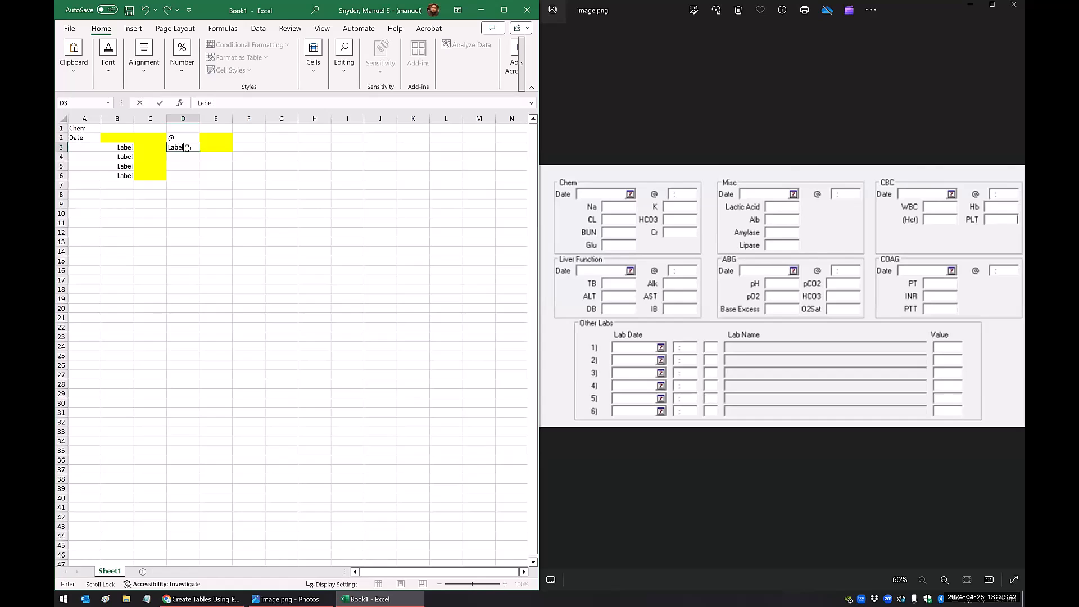
type("bel")
key("Return")
right_click(178, 119)
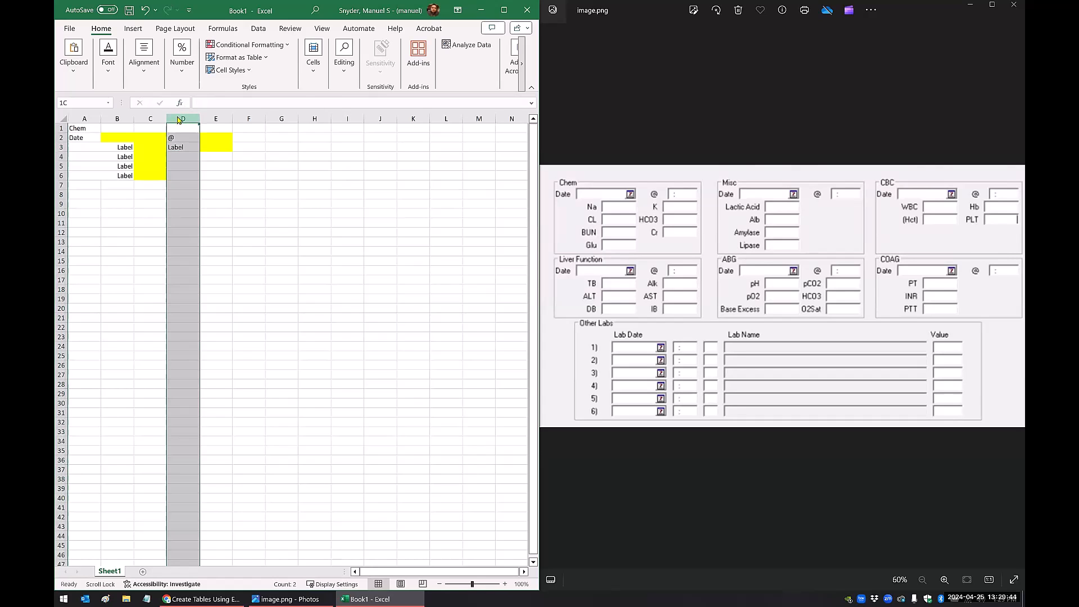
left_click(146, 74)
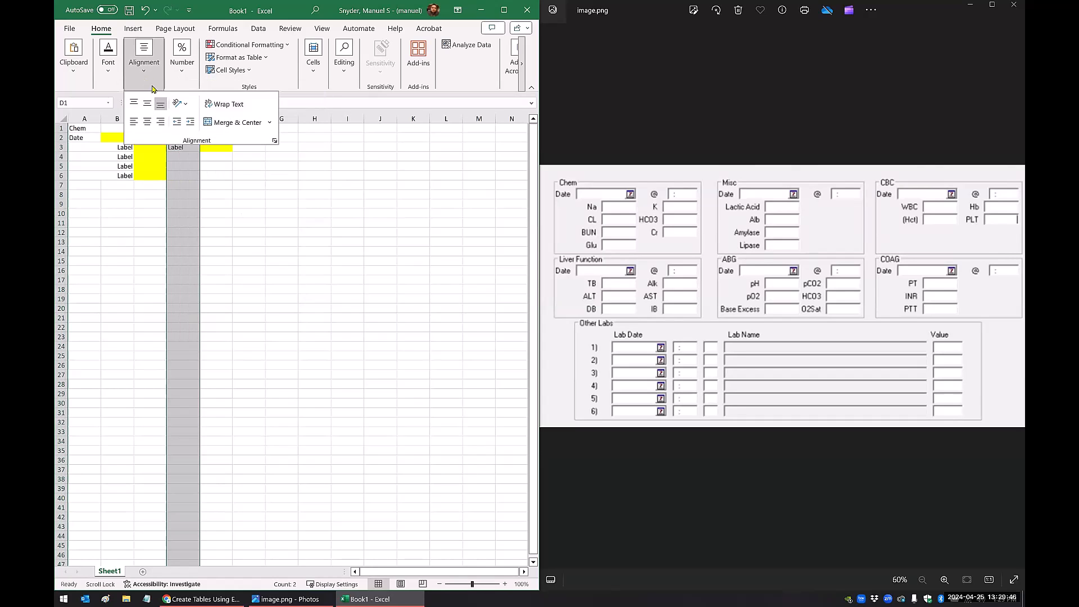
left_click(160, 121)
left_click(208, 185)
Fill the label and yellow entry cell in D3:E3 down through row 5.
left_click_drag(187, 148, 210, 162)
key("ctrl+d")
left_click(215, 185)
left_click(216, 204)
Copy the Chem block A1:E6 to F1 and title the copy "Misc".
left_click_drag(86, 128, 206, 178)
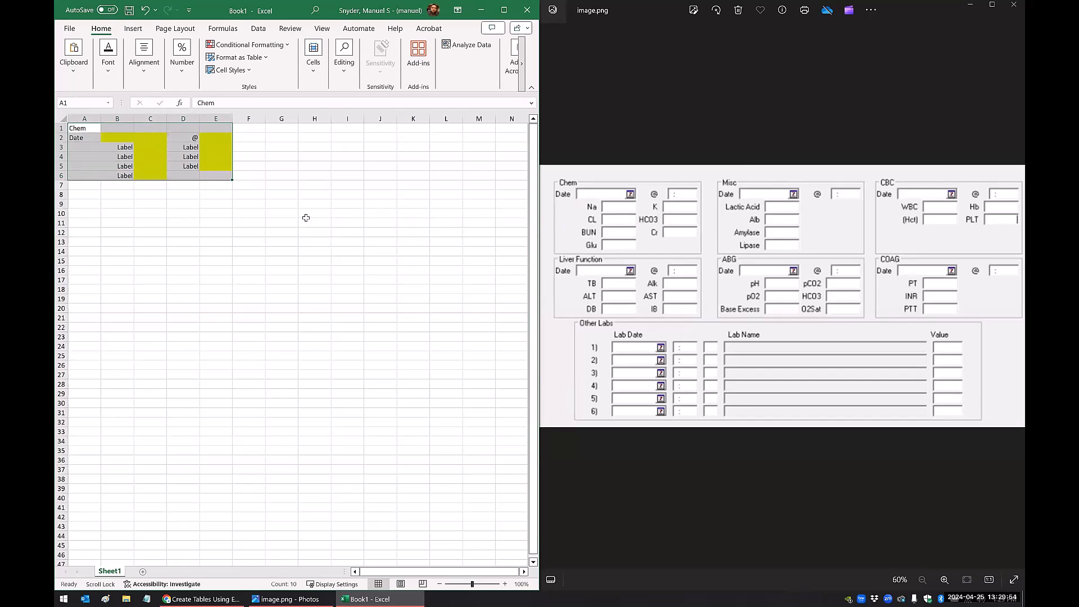
left_click(179, 224)
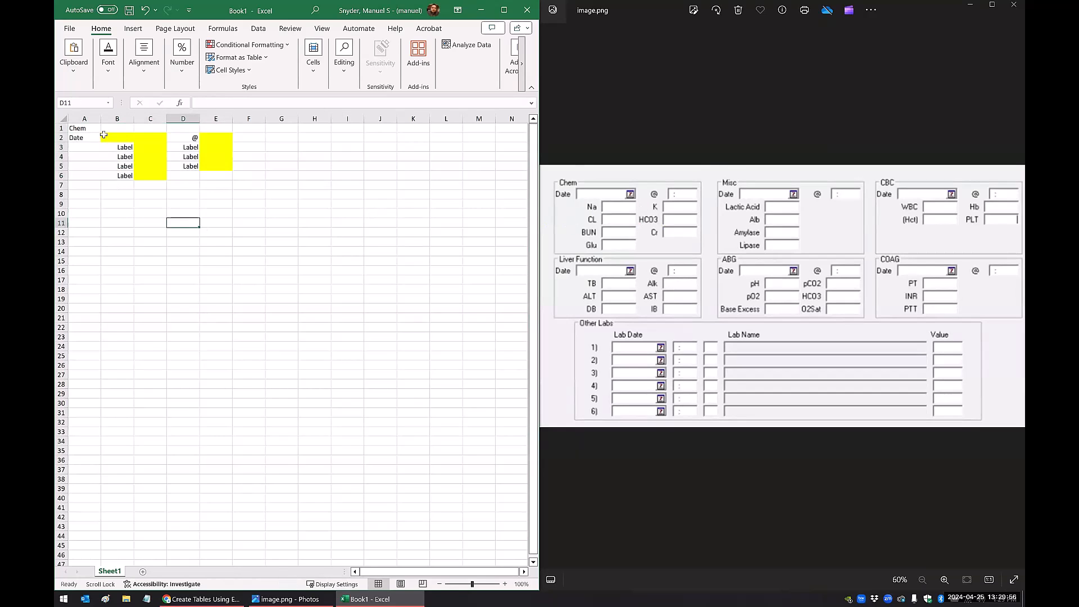
left_click_drag(84, 130, 209, 181)
key("ctrl+c")
left_click(250, 129)
key("ctrl+v")
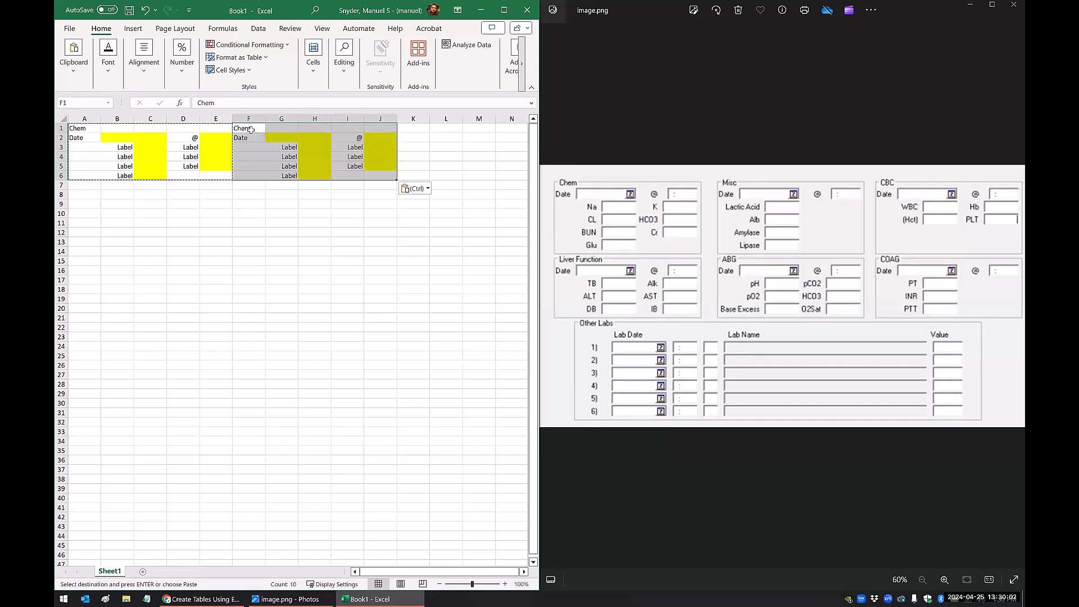
left_click(251, 129)
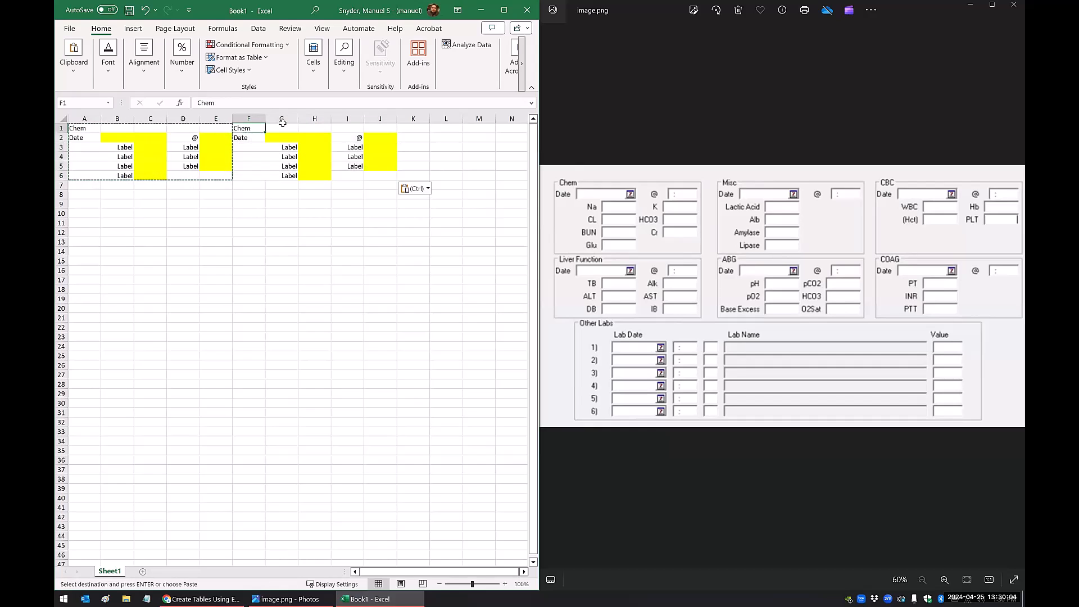
type("Misc")
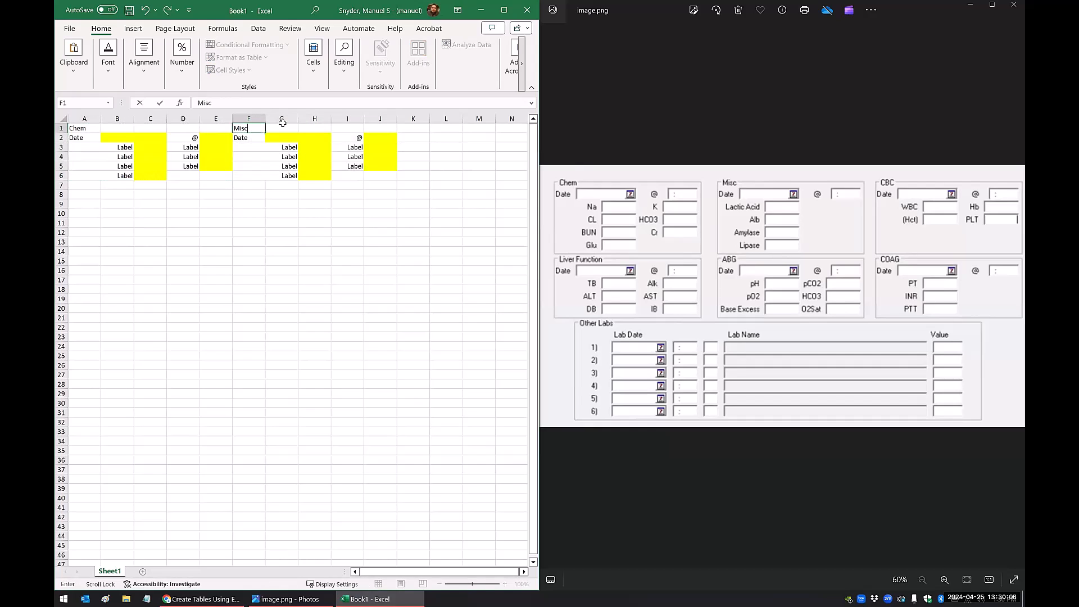
key("Return")
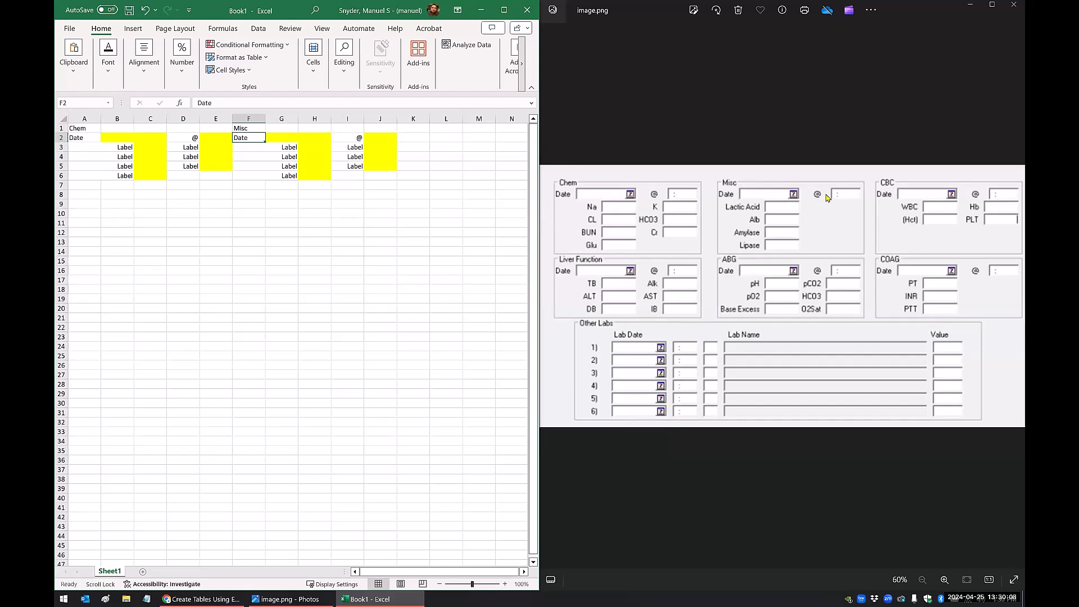
Delete the second set of labels and entry cells, I3:J6, from the Misc block.
left_click_drag(348, 148, 368, 175)
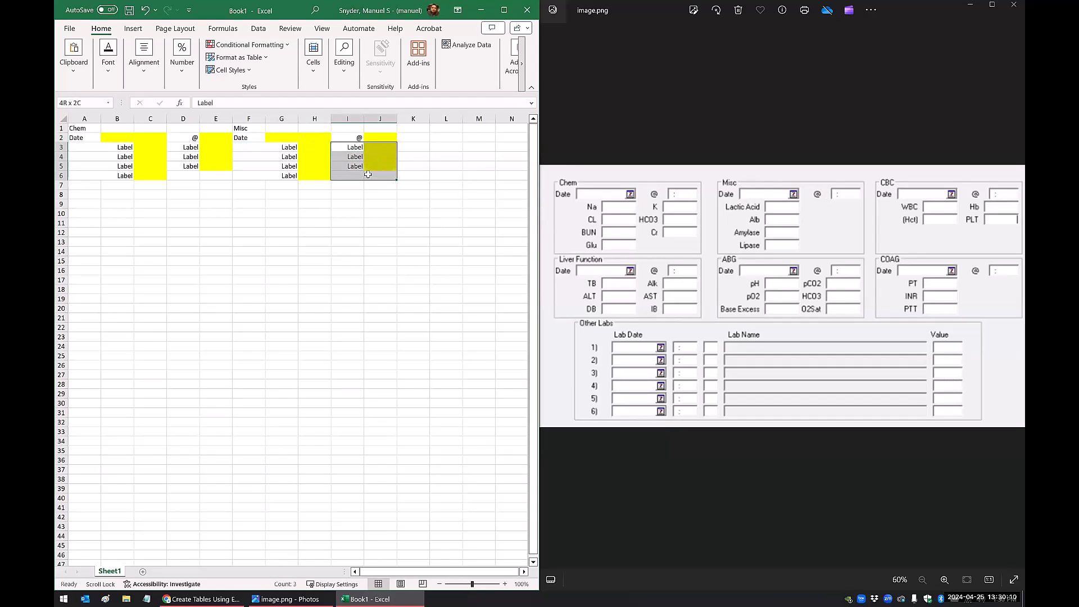
right_click(368, 174)
left_click(383, 323)
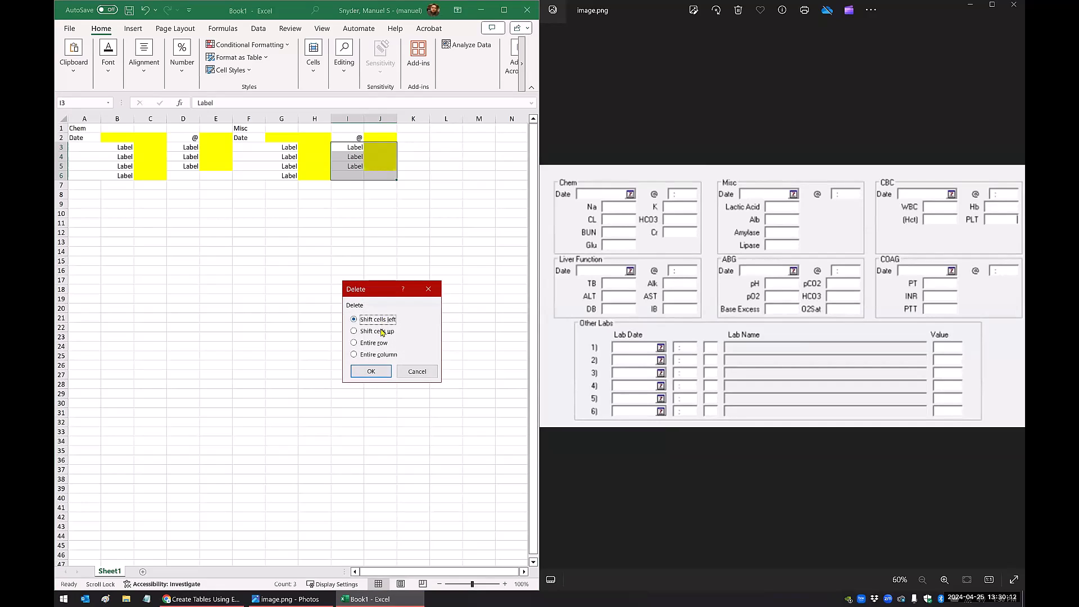
left_click(371, 371)
left_click(286, 279)
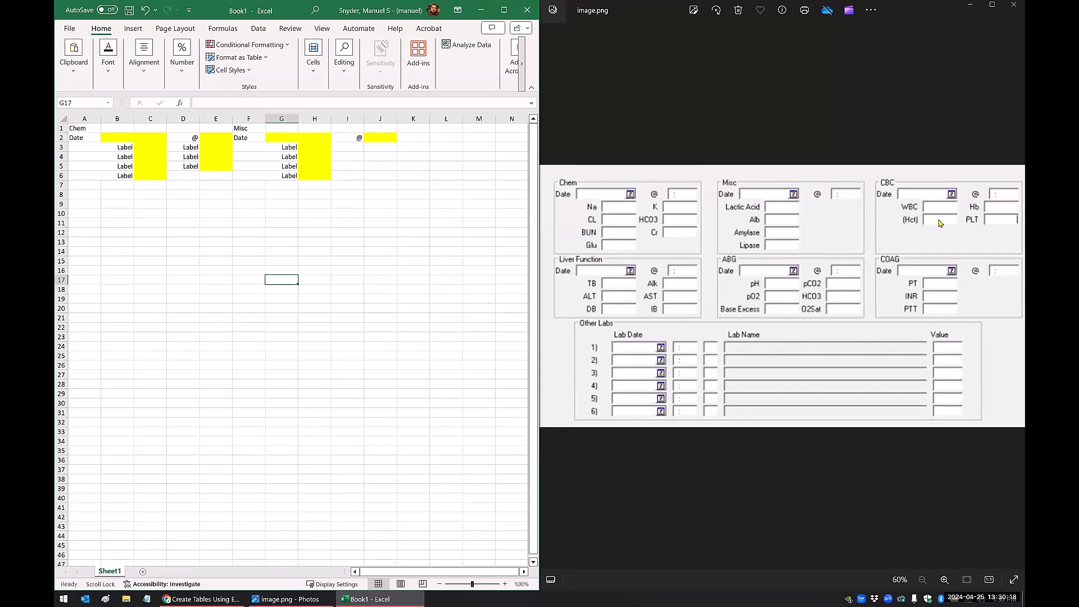
Copy the Chem block A1:E6 to K1 and title the copy "CBC".
left_click_drag(92, 128, 211, 177)
key("ctrl+c")
left_click(418, 132)
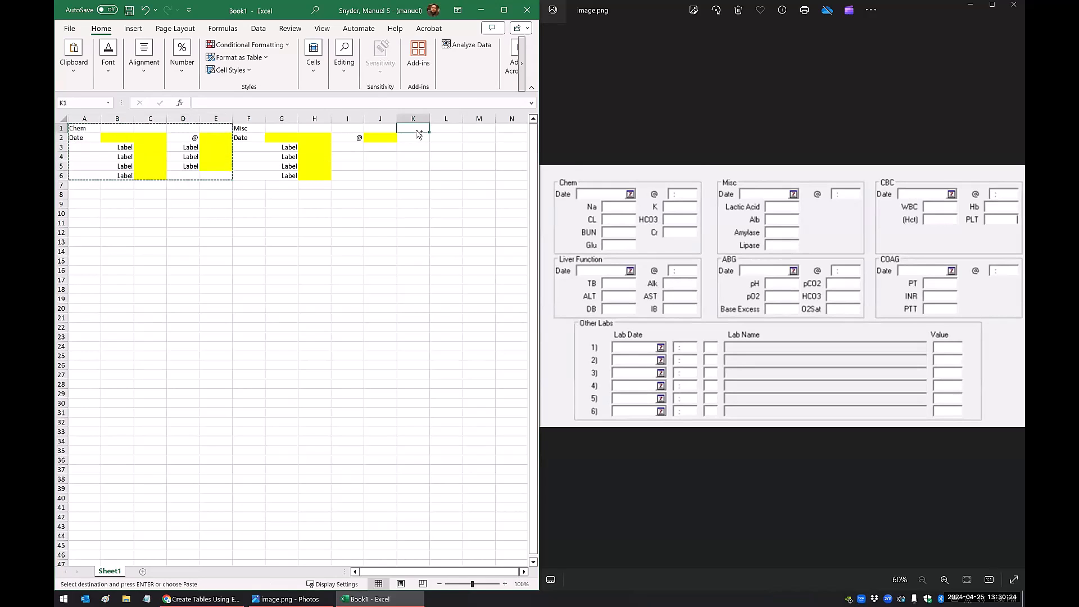
key("ctrl+v")
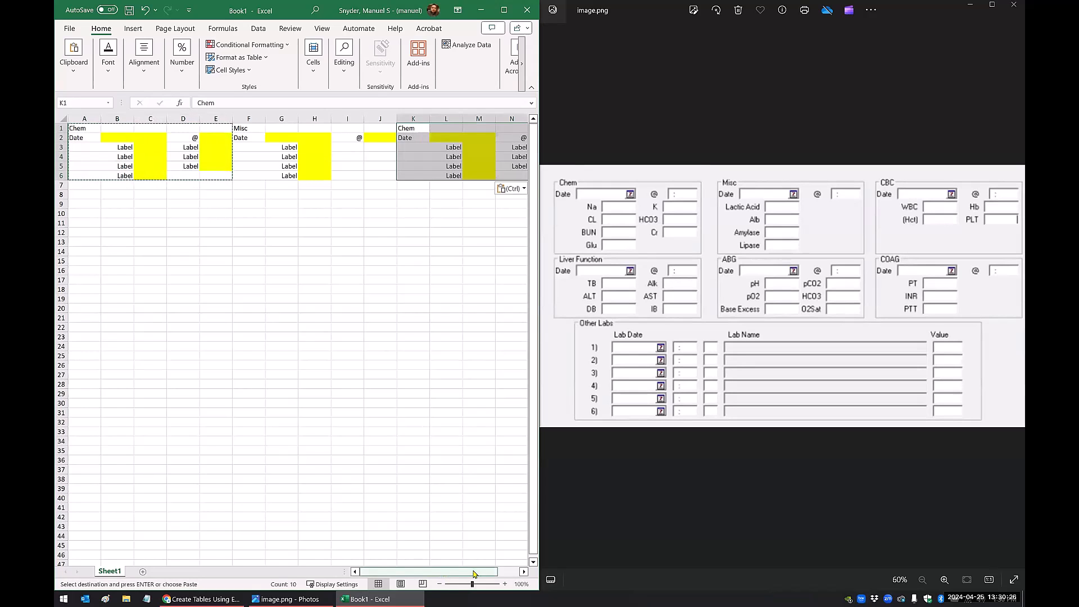
scroll(382, 133, "right", 2)
left_click(346, 129)
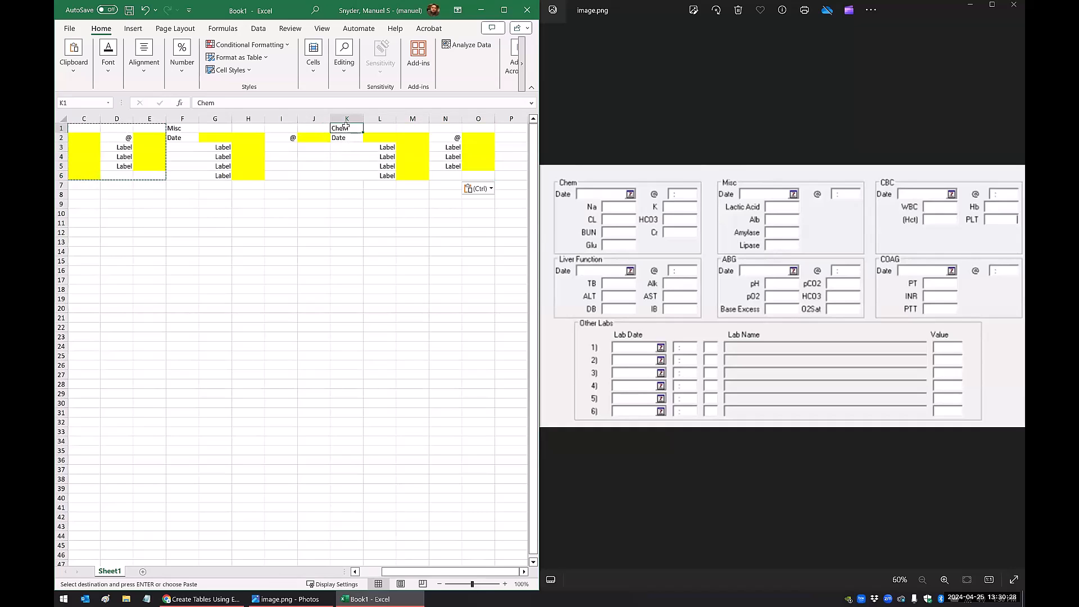
type("CBC")
left_click(340, 176)
Delete the last two rows of the CBC block, cells K5:O6.
left_click_drag(344, 166, 475, 180)
right_click(461, 174)
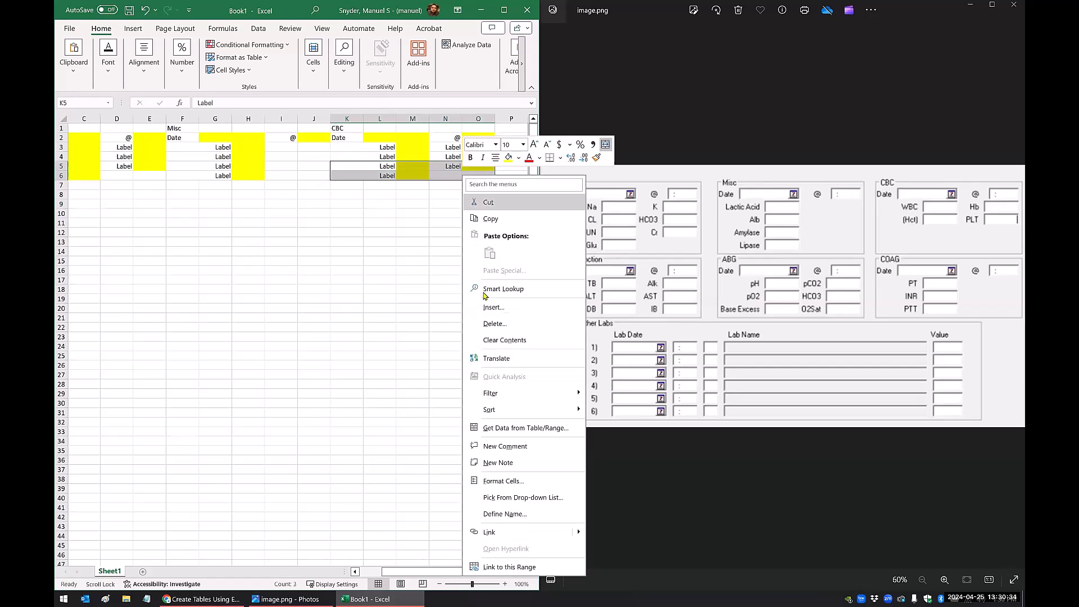
left_click(494, 323)
left_click(471, 336)
left_click(470, 375)
left_click(382, 346)
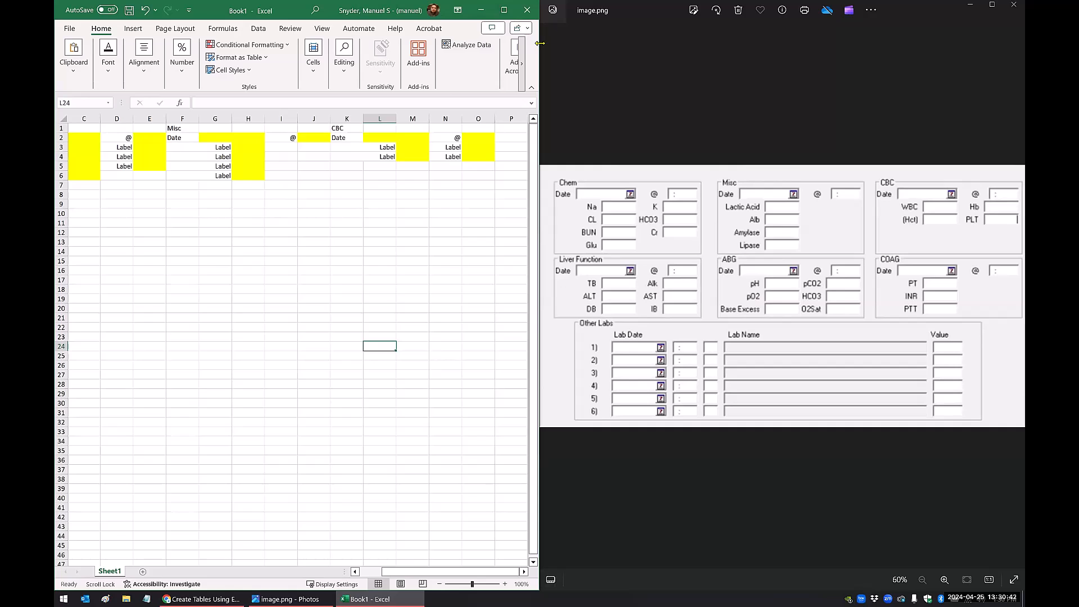
Widen the worksheet window over the reference picture and copy the three blocks A1:O6 to A7.
left_click_drag(539, 42, 651, 43)
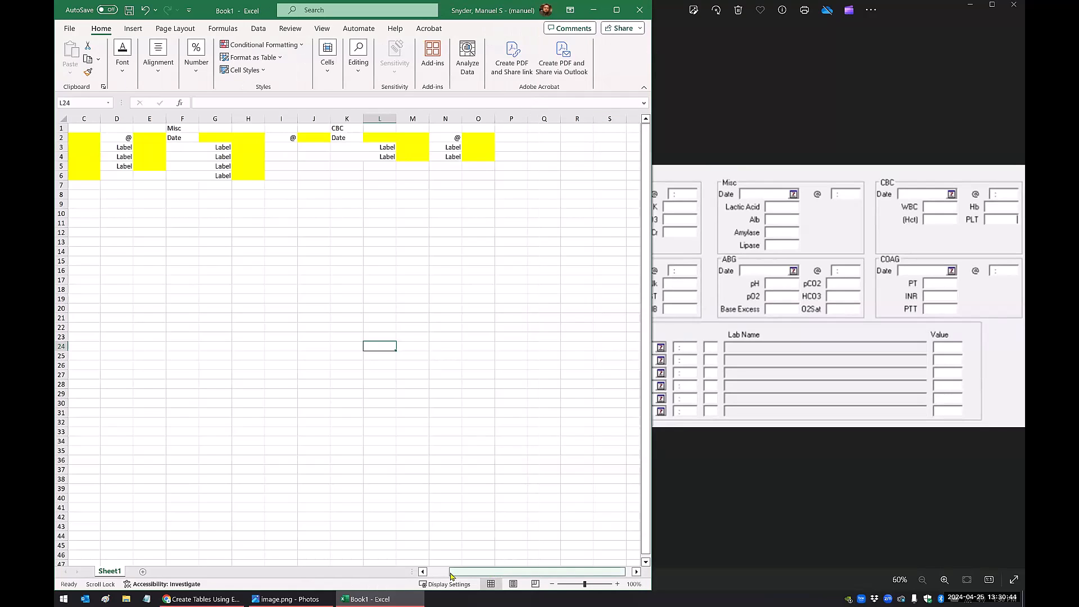
left_click(748, 131)
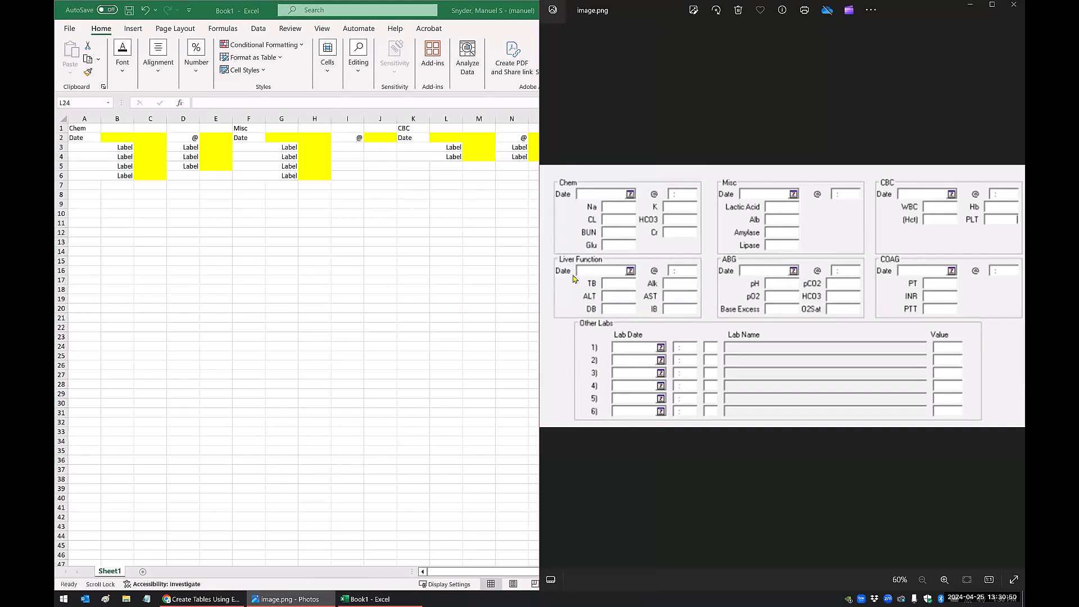
left_click(223, 260)
left_click_drag(84, 129, 537, 176)
key("ctrl+c")
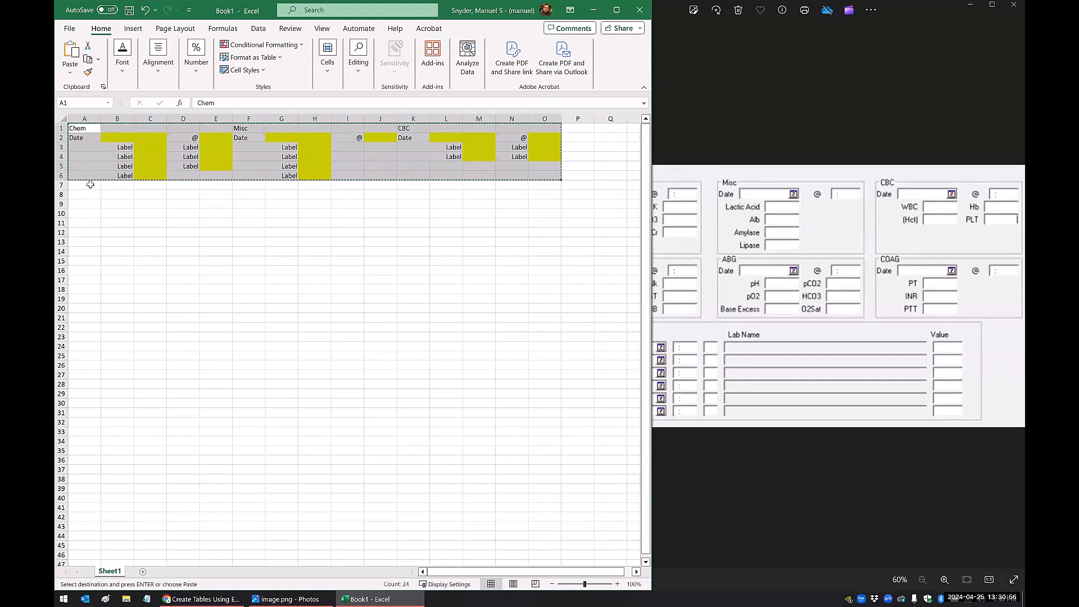
left_click(90, 185)
key("ctrl+v")
left_click(122, 282)
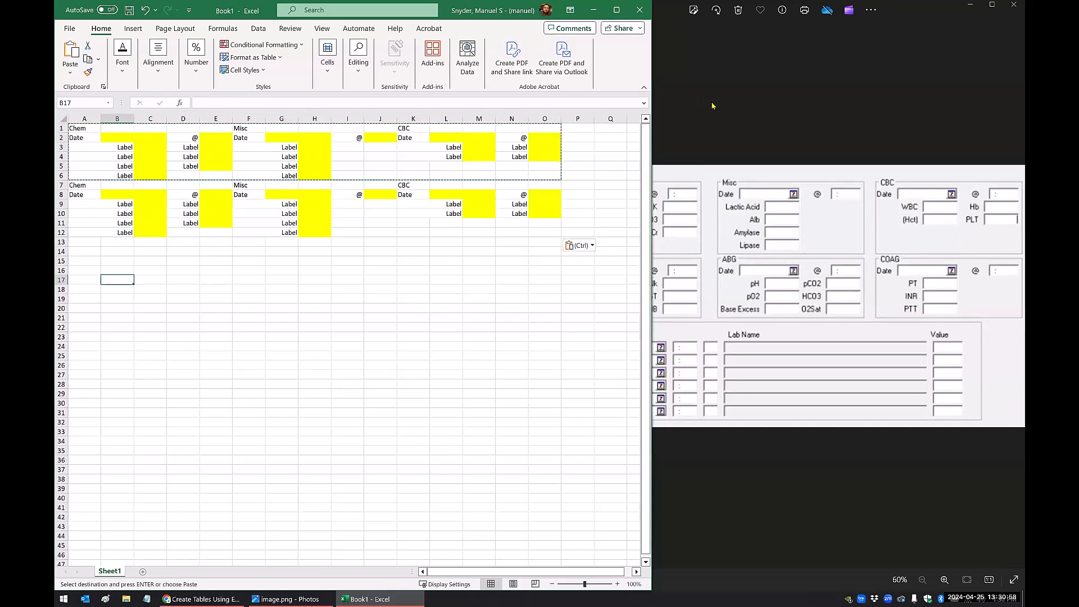
Check the reference picture and change the title in A7 to "Liver Function".
key("alt+Tab")
key("alt+Tab")
left_click(88, 185)
type("Liver Function")
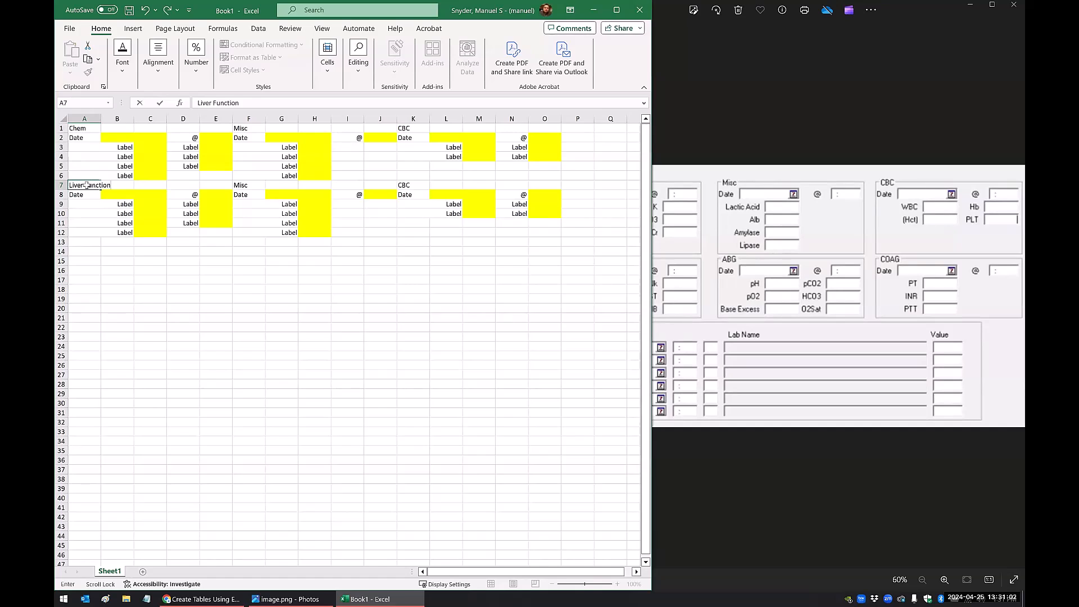
key("Return")
Compare with the reference picture and fill the label and entry cell down into D12:E12 of the Liver Function block.
left_click(684, 272)
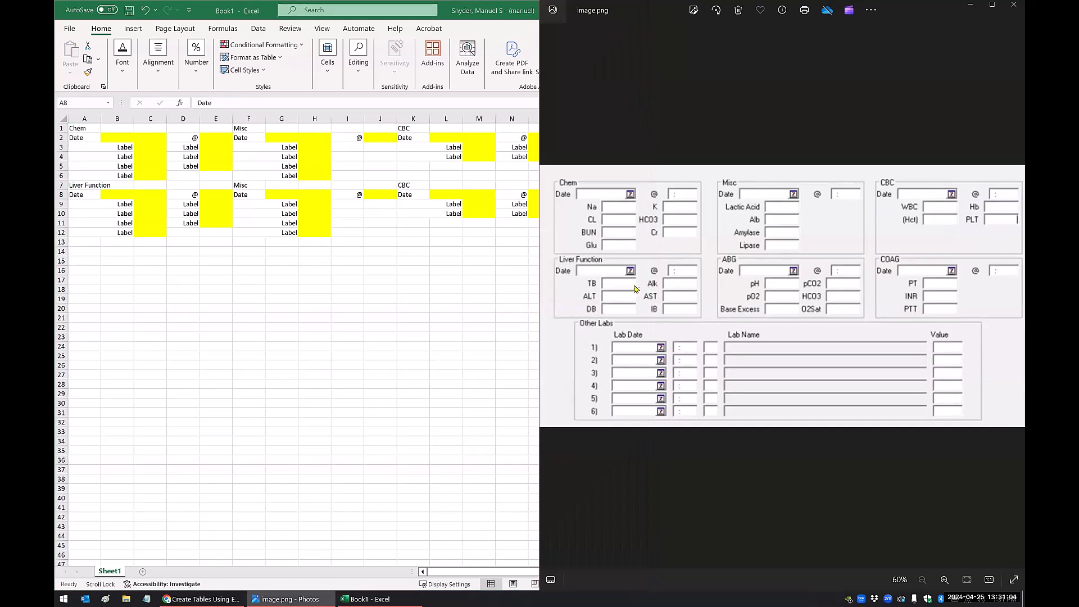
left_click(230, 247)
left_click_drag(187, 232, 211, 233)
key("ctrl+d")
left_click(205, 269)
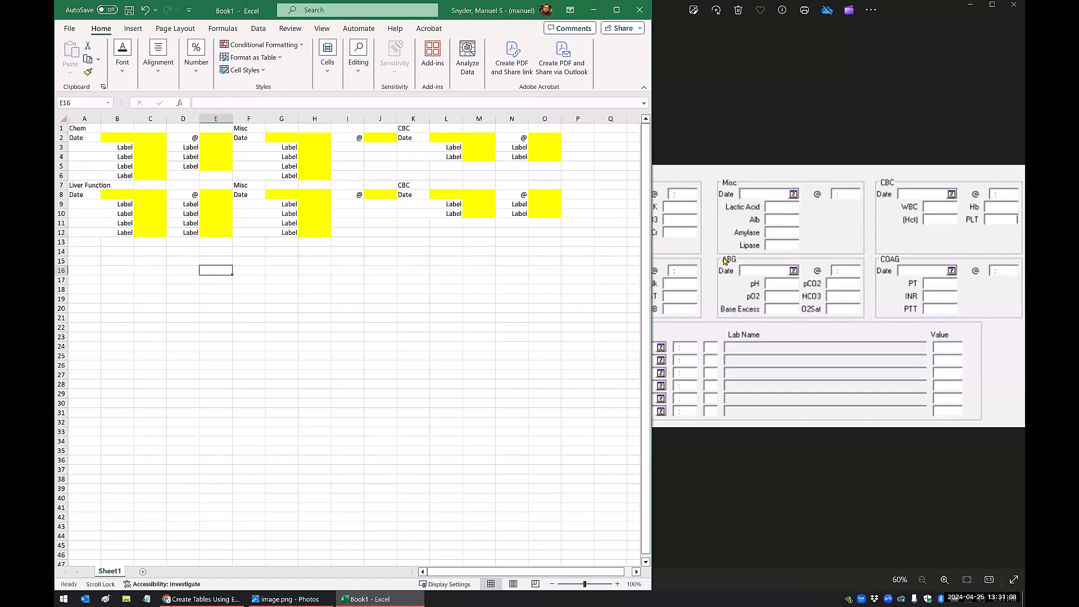
Change the title in F7 to "ABG" and copy the labels and entry cells D9:E12 into that block at I9.
left_click(248, 186)
type("ABG")
key("Return")
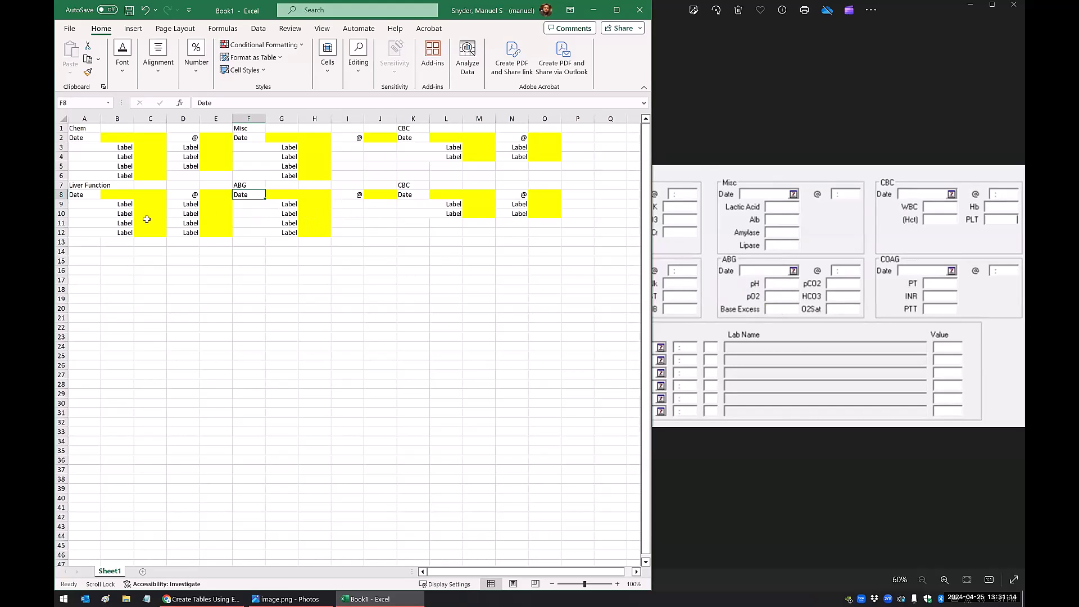
left_click_drag(181, 204, 216, 232)
key("ctrl+c")
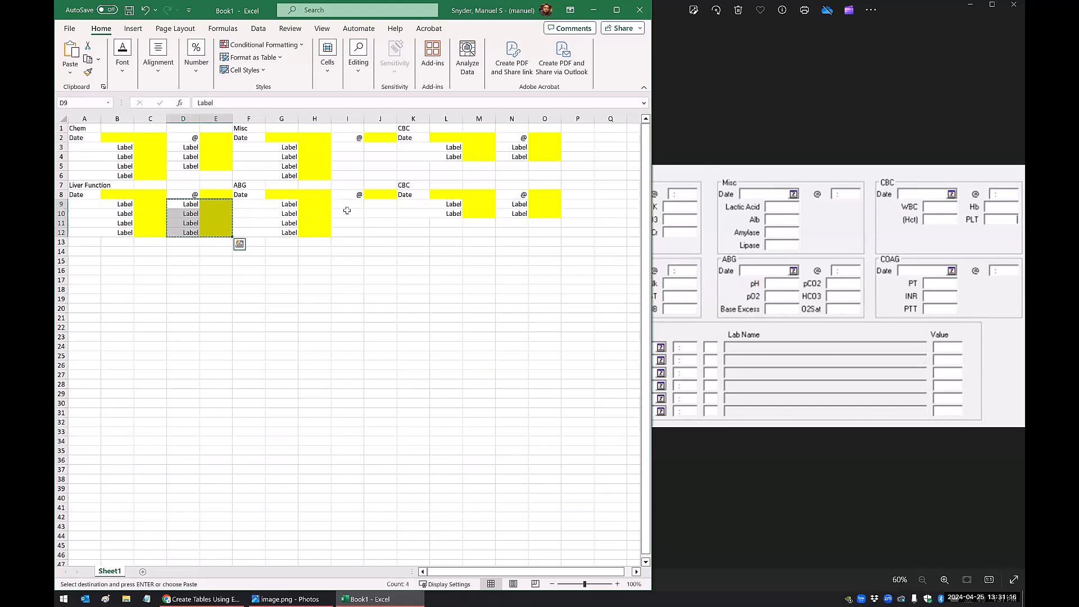
left_click(349, 205)
key("ctrl+v")
left_click(374, 268)
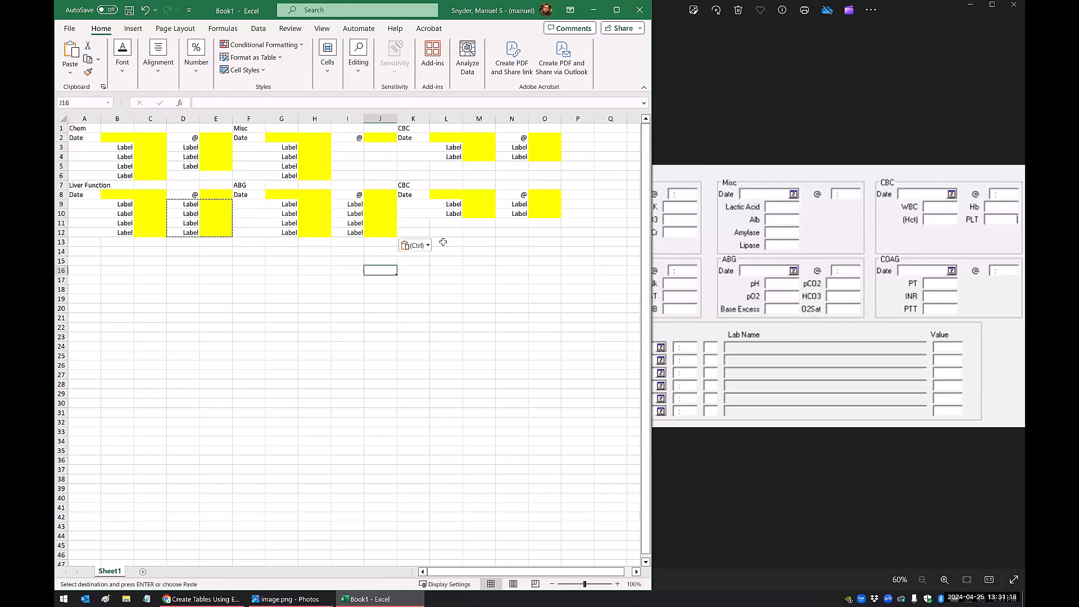
Change the title of the lower CBC block in K7 to "COAG".
left_click(408, 185)
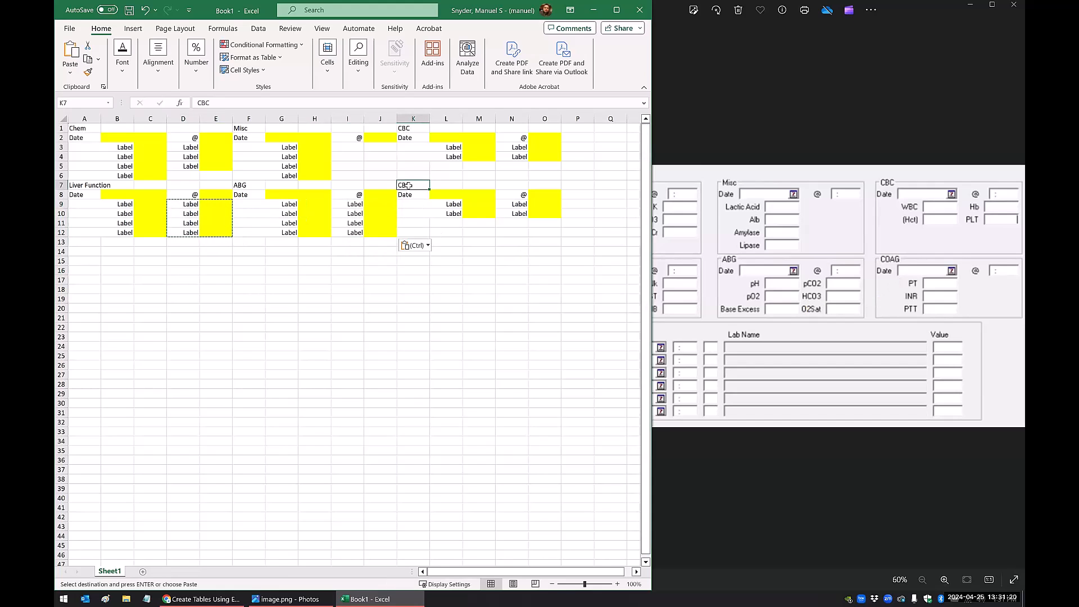
type("COAG")
key("Return")
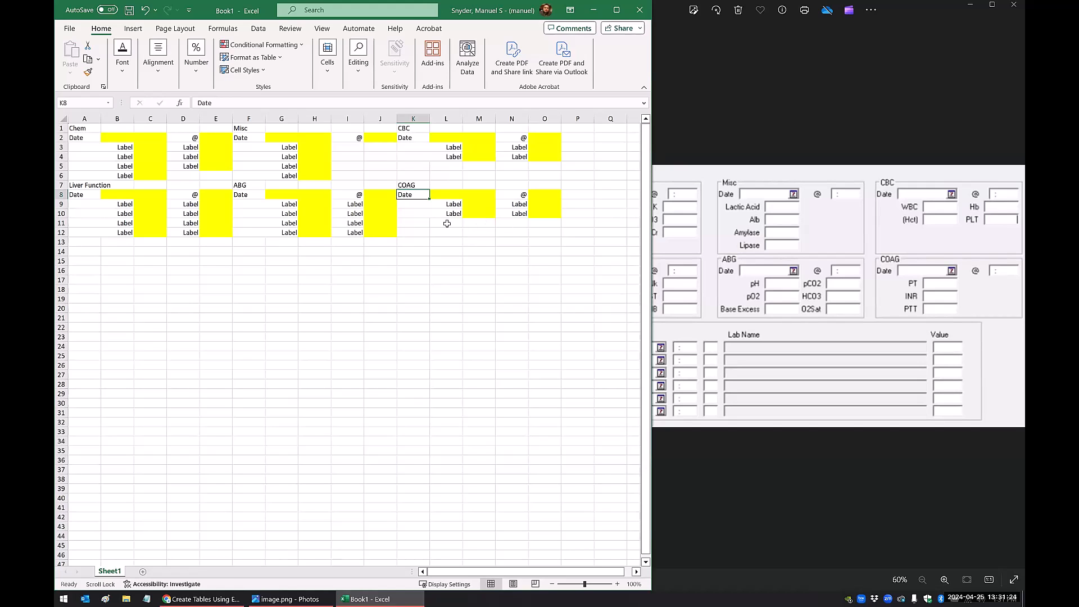
Fill the COAG block's label and entry cell down into row 11 and delete the second label pair in N9:O10, shifting cells up.
left_click_drag(423, 223, 559, 217)
key("ctrl+d")
left_click(525, 231)
right_click(558, 217)
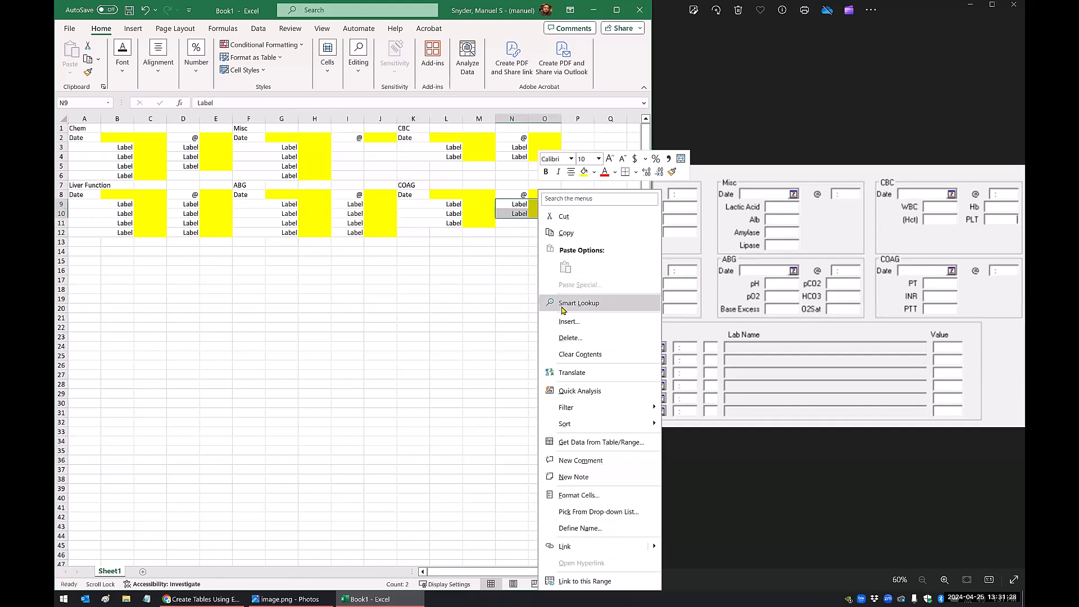
left_click(564, 336)
left_click(543, 345)
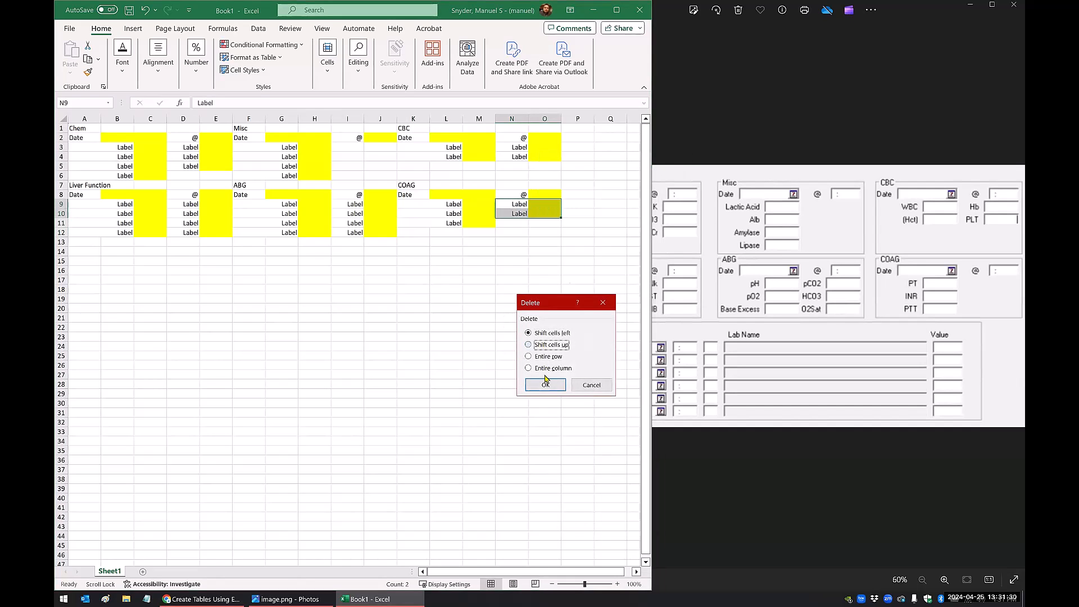
left_click(550, 389)
left_click(482, 346)
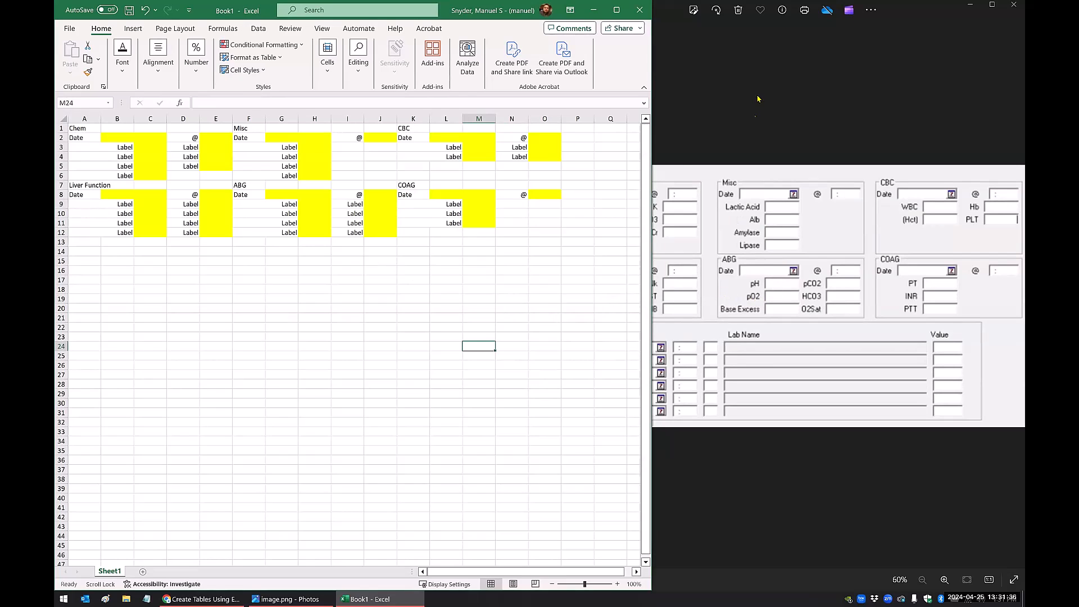
Compare with the reference picture and delete the surplus row 12 beneath the Liver Function and ABG blocks.
left_click(718, 267)
left_click(212, 222)
right_click(61, 232)
left_click(93, 363)
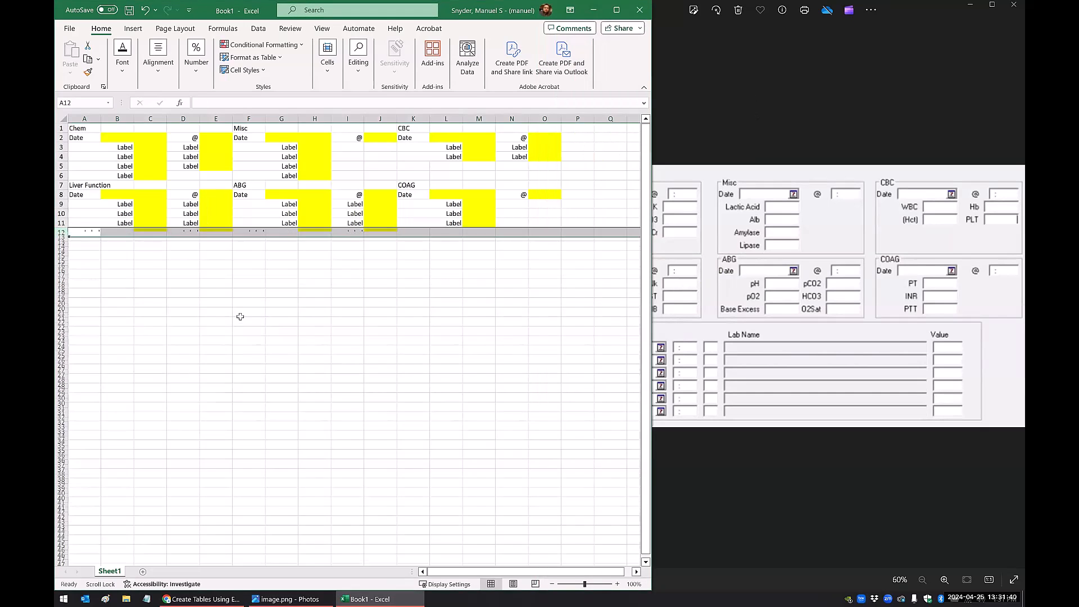
left_click(250, 317)
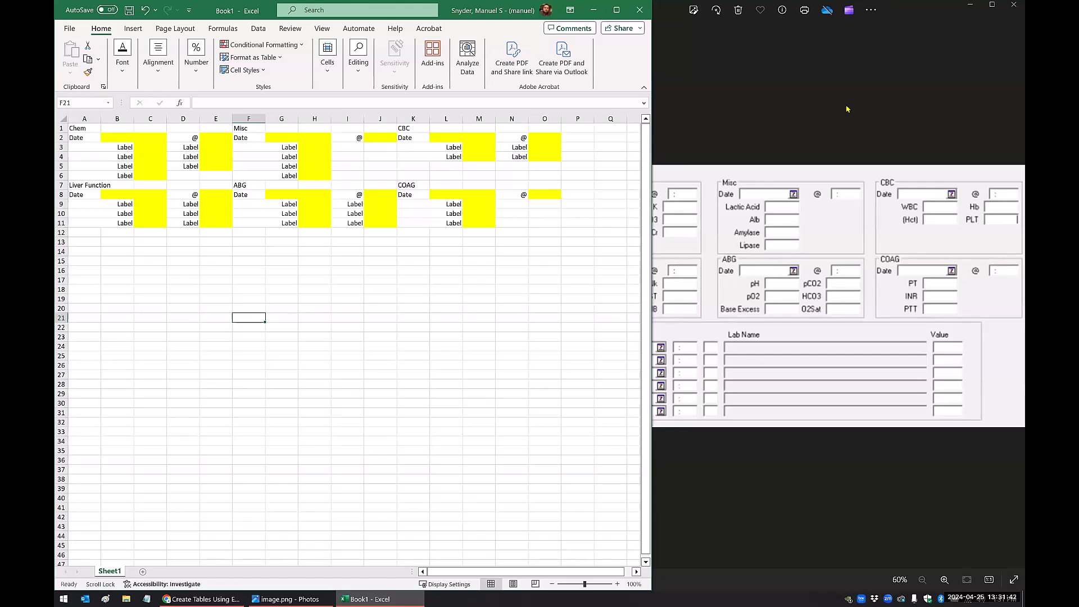
Check the reference picture for the last block and enter its title "Other Labs" in A12.
left_click(694, 360)
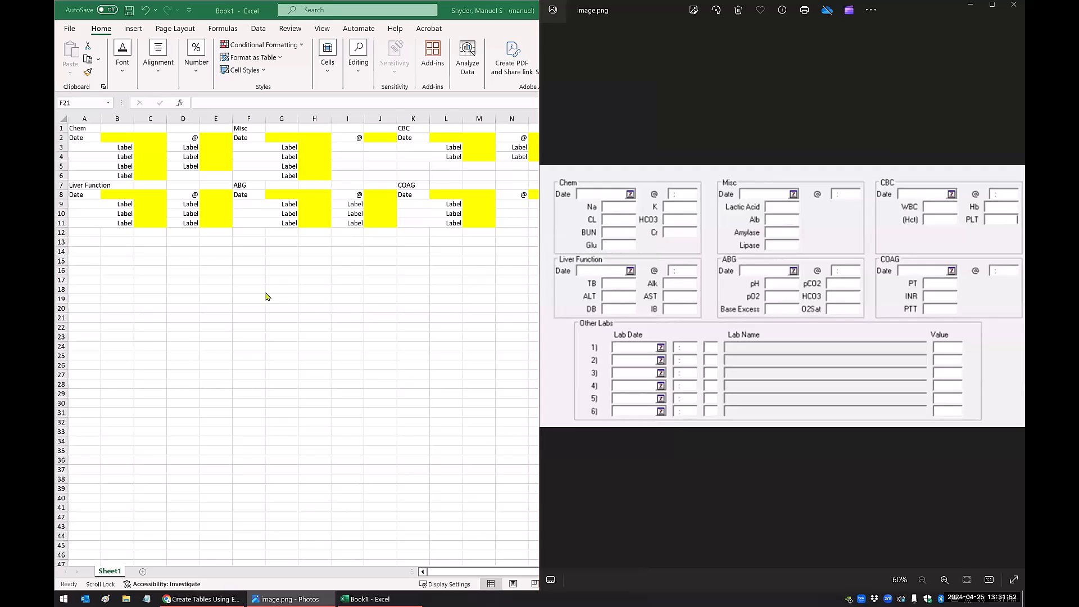
left_click(87, 234)
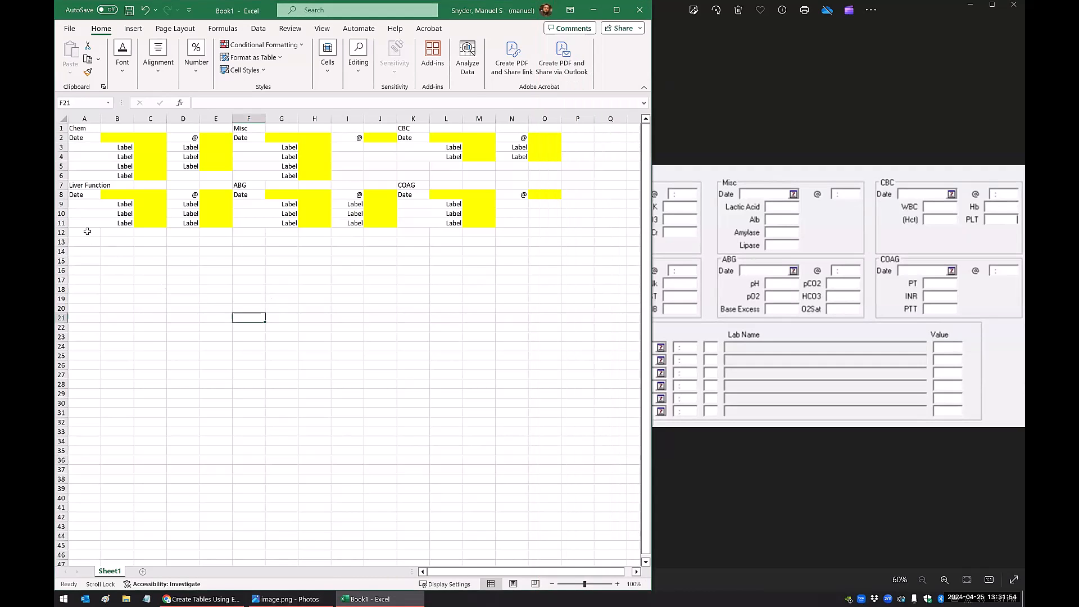
left_click(705, 93)
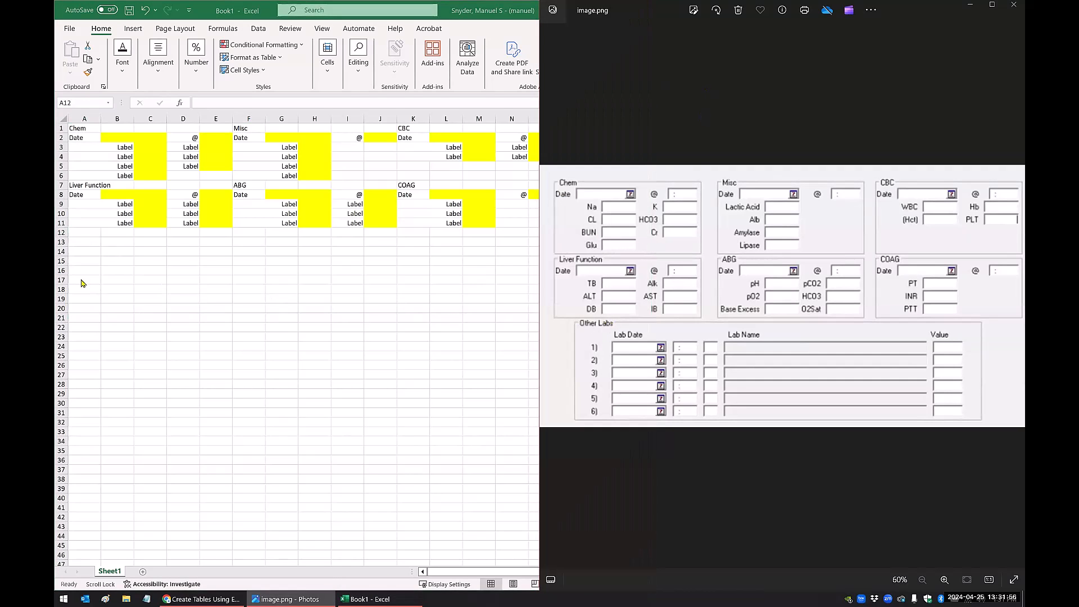
left_click(82, 235)
type("Other Labs")
key("Return")
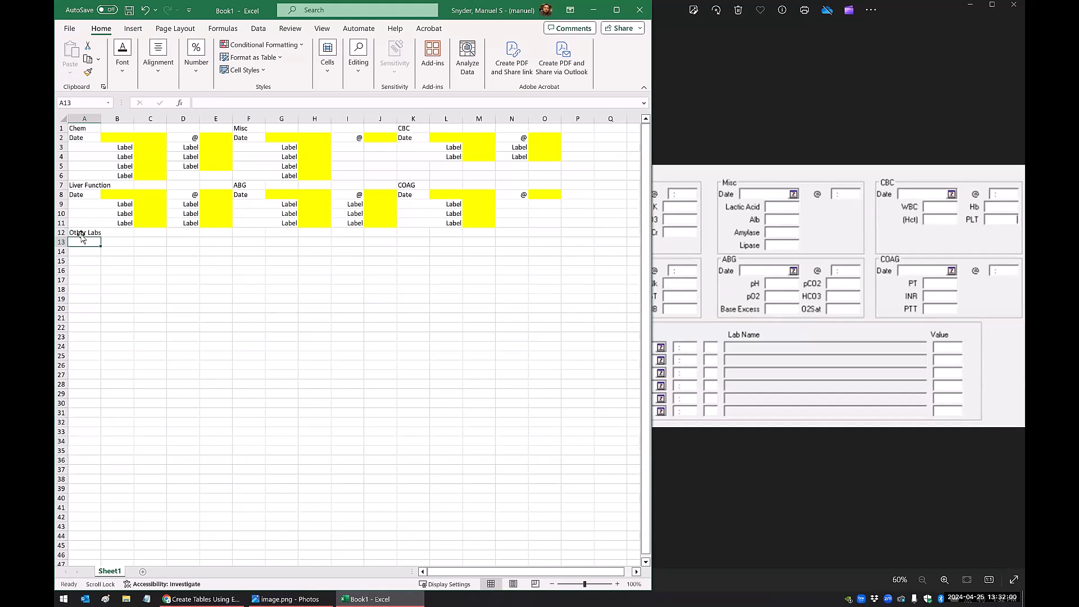
Check the Other Labs column headings in the reference picture and enter "Lab Date" in B13.
left_click(811, 91)
left_click(347, 326)
left_click(799, 133)
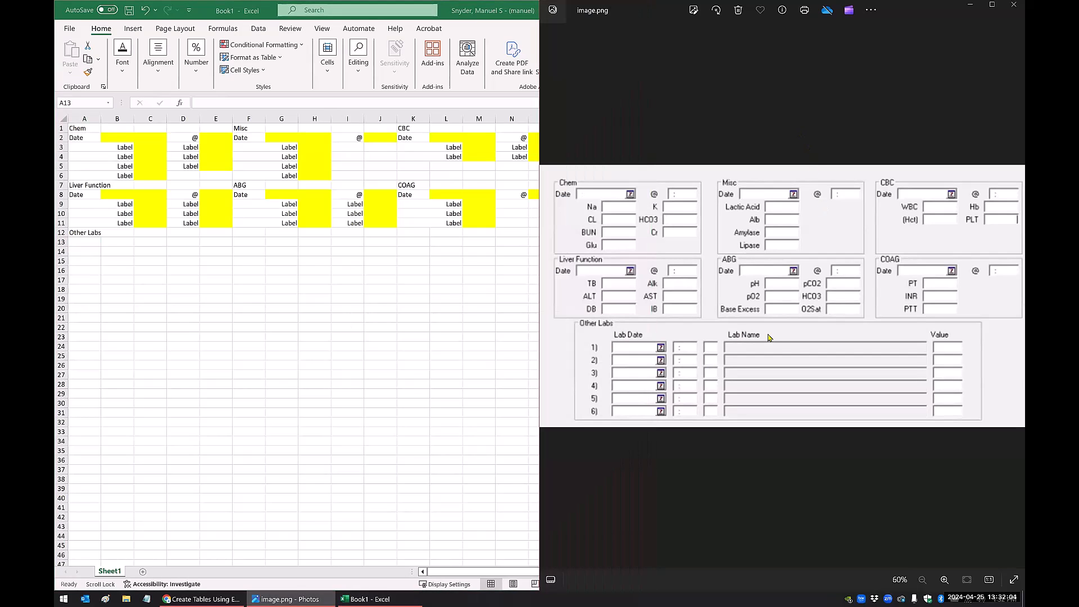
key("alt+Tab")
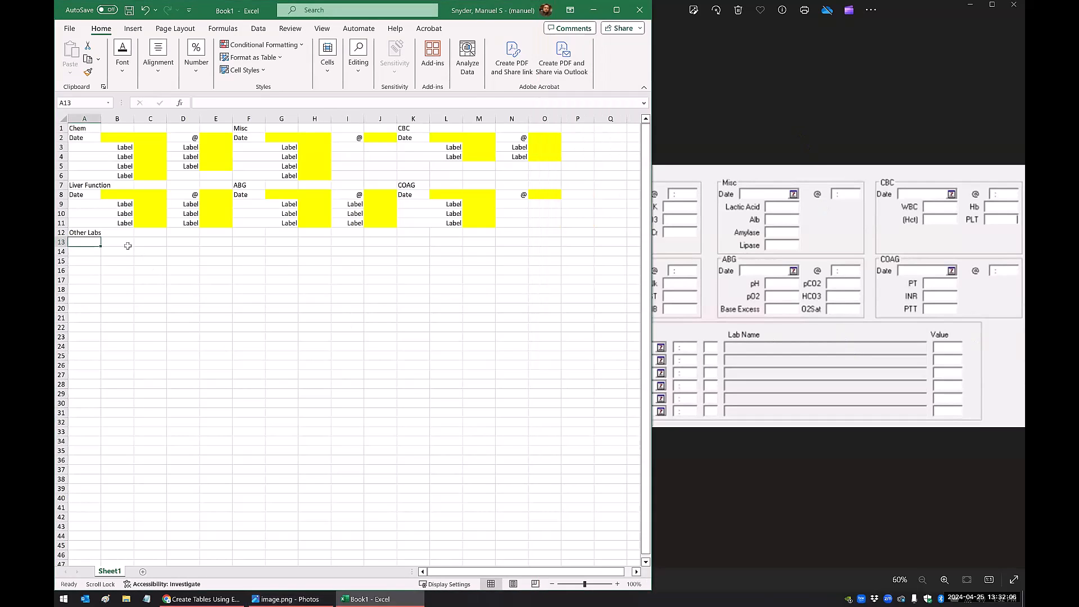
left_click(115, 240)
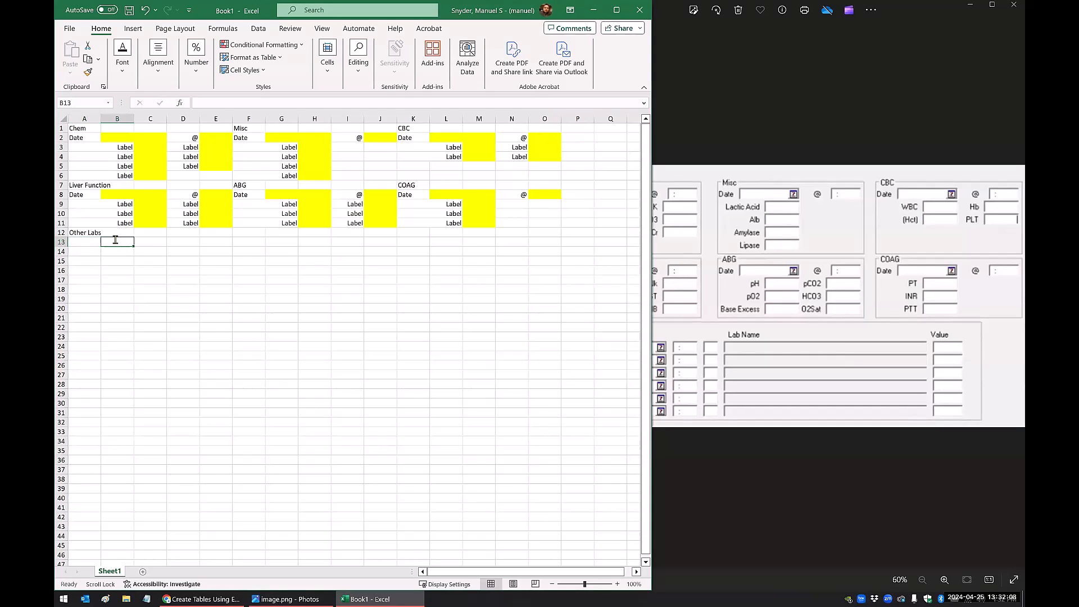
type("Lab Date")
key("Tab")
key("Tab")
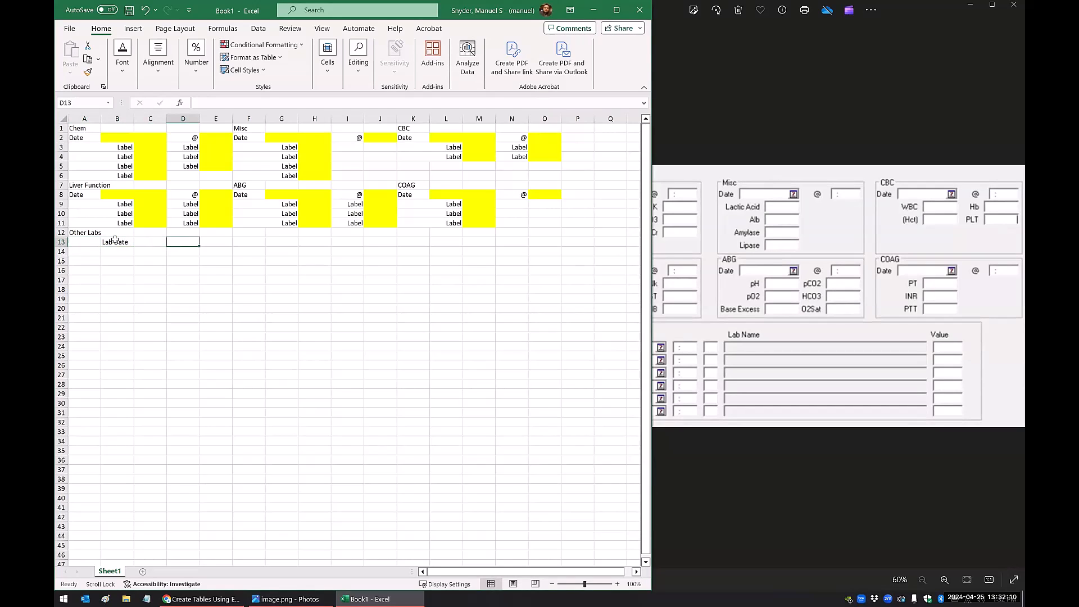
Following the reference picture, enter the headings "Lab Name" in E13 and "Value" in L13.
left_click(717, 355)
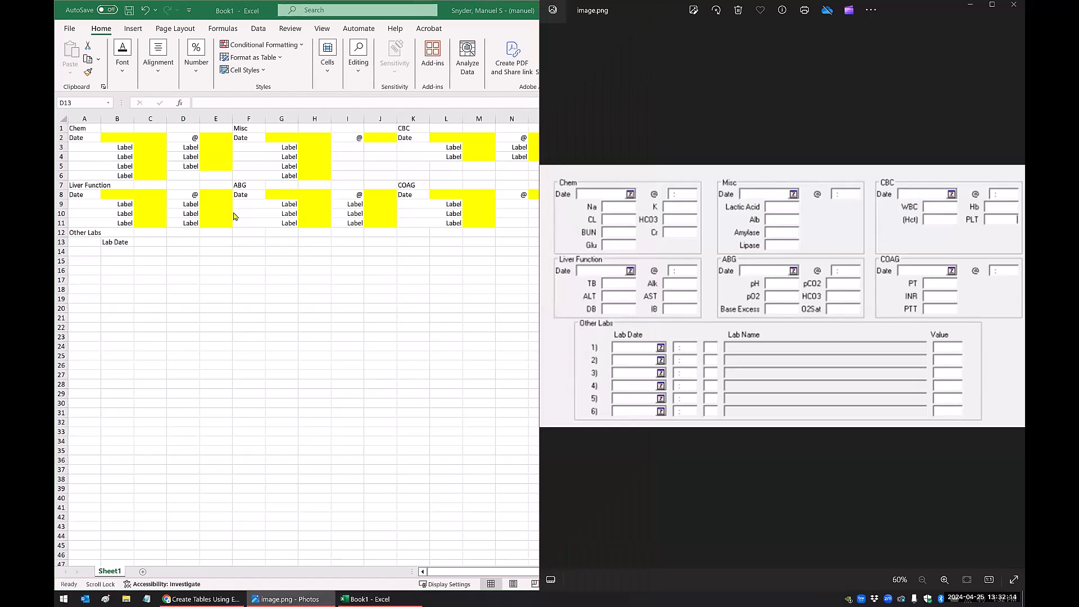
left_click(212, 238)
left_click(219, 233)
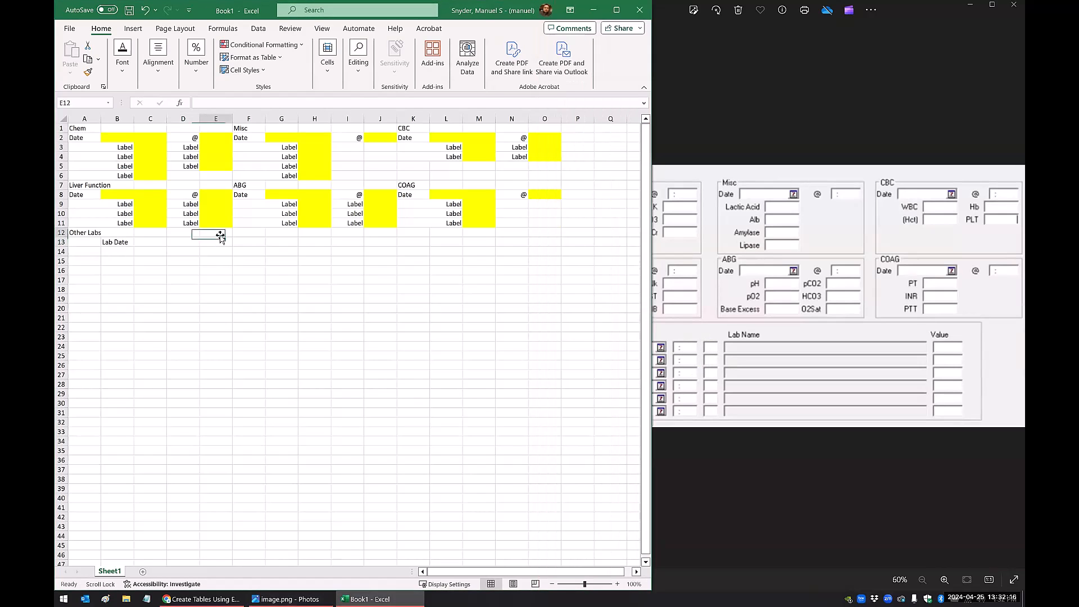
left_click(222, 240)
type("Lab Name")
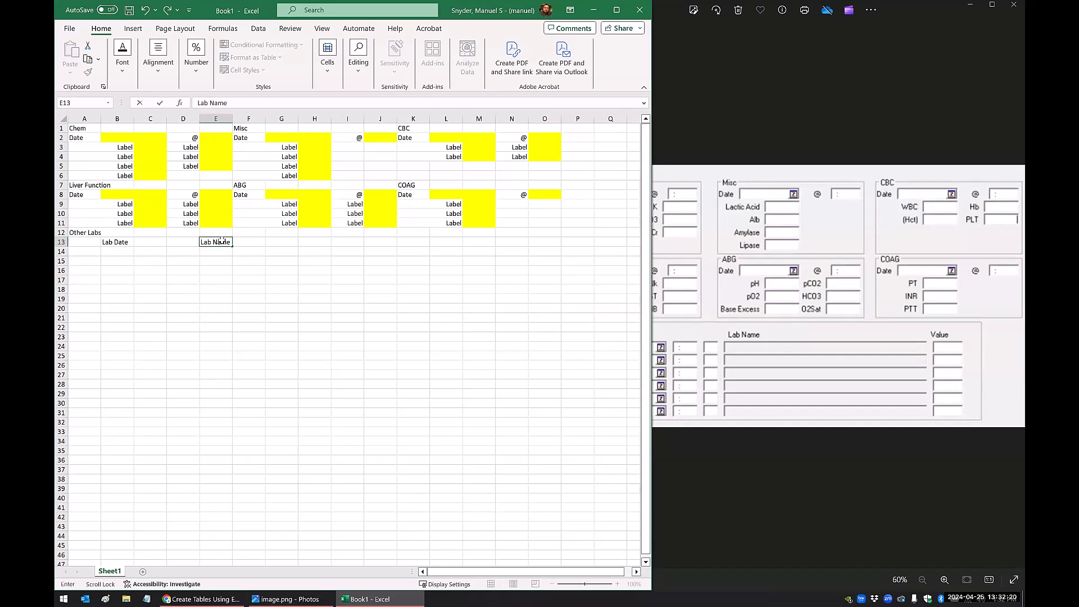
left_click(314, 261)
left_click(441, 242)
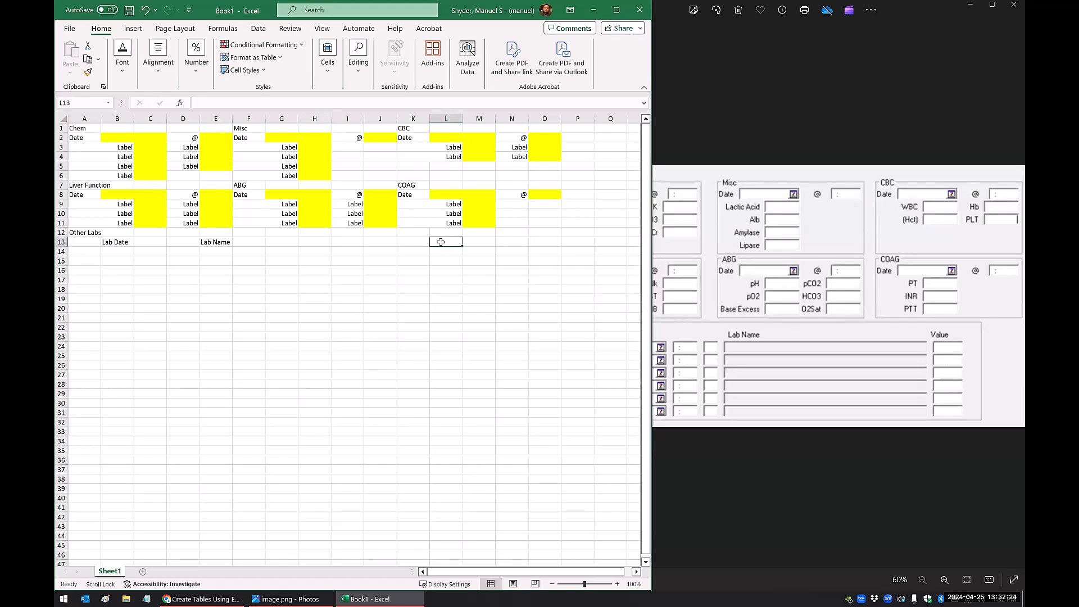
type("Val")
key("Return")
left_click(387, 268)
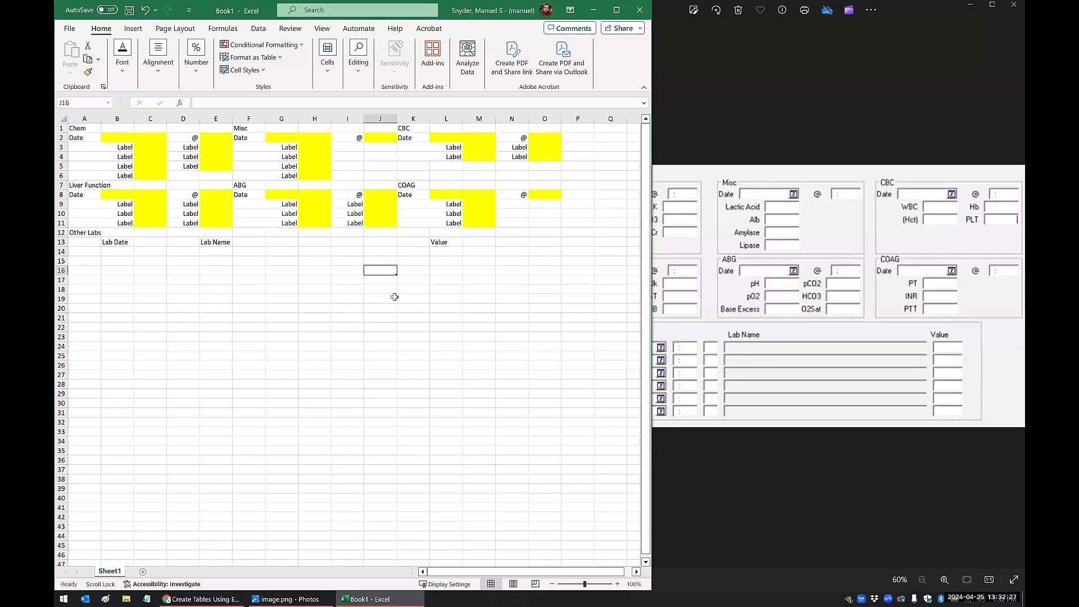
Number the Other Labs rows 1 to 6 in A14:A19.
left_click(77, 252)
type("1")
key("Return")
type("2")
key("Return")
type("3")
key("Return")
type("4 5")
key("Return")
type("6")
Fill the Lab Date entry cells B14:D19 with yellow, one column at a time.
left_click_drag(118, 252, 117, 299)
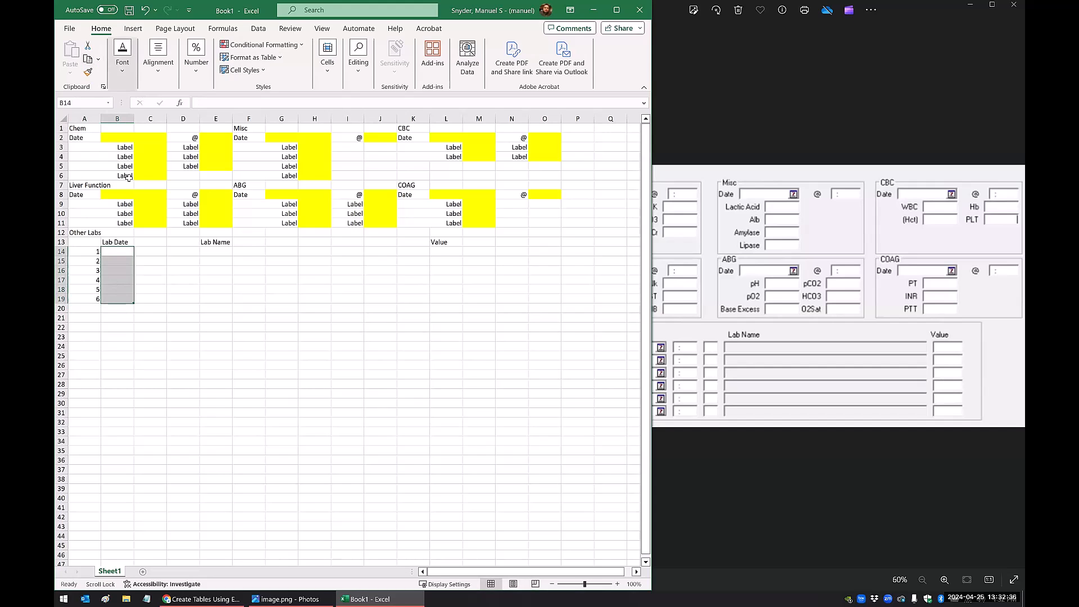
right_click(125, 271)
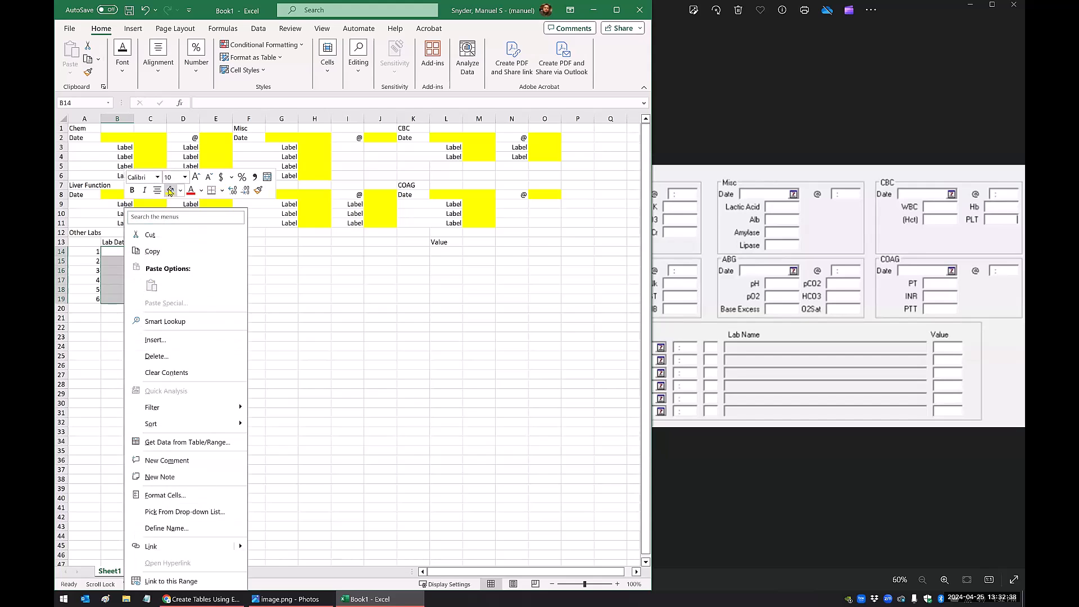
left_click(170, 191)
left_click_drag(152, 256, 148, 298)
right_click(150, 262)
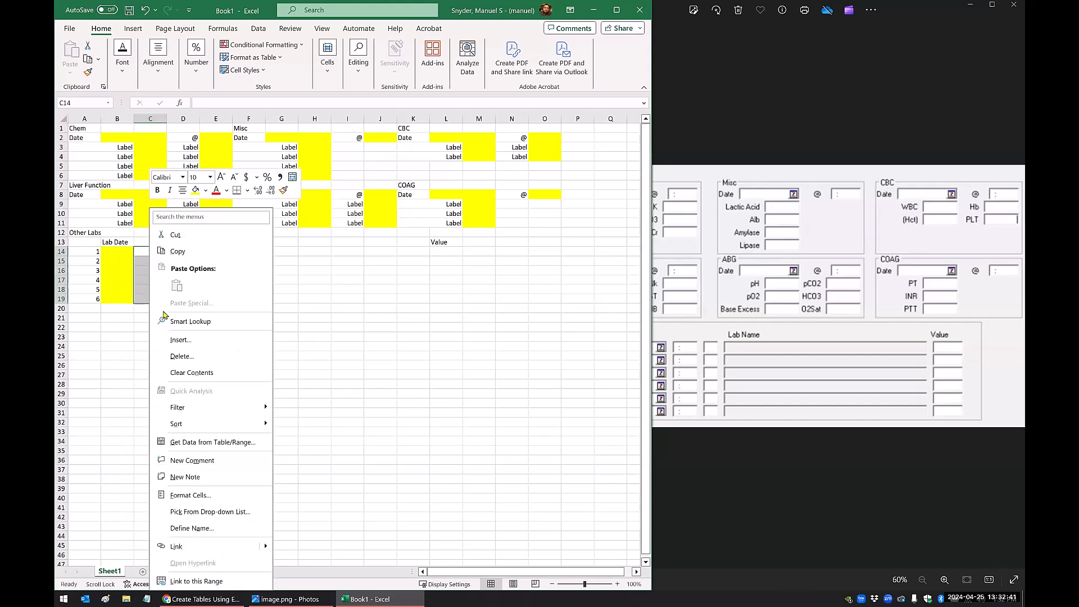
left_click(197, 191)
left_click_drag(187, 250, 186, 301)
right_click(182, 264)
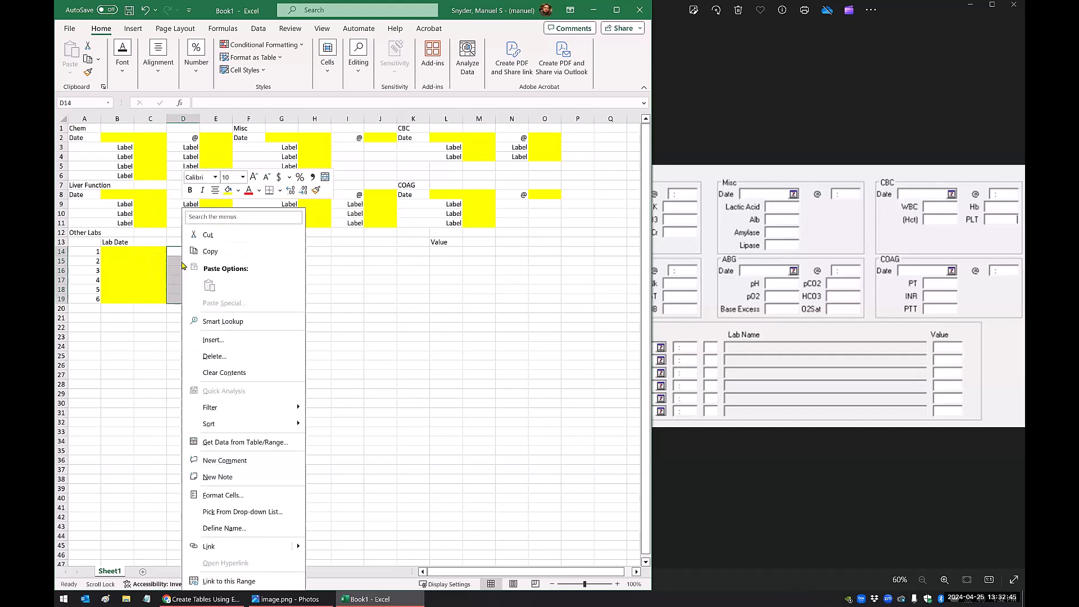
left_click(228, 190)
Maximize the workbook window, then merge E14:K14 under Lab Name and fill it yellow.
left_click_drag(216, 279, 417, 253)
right_click(417, 254)
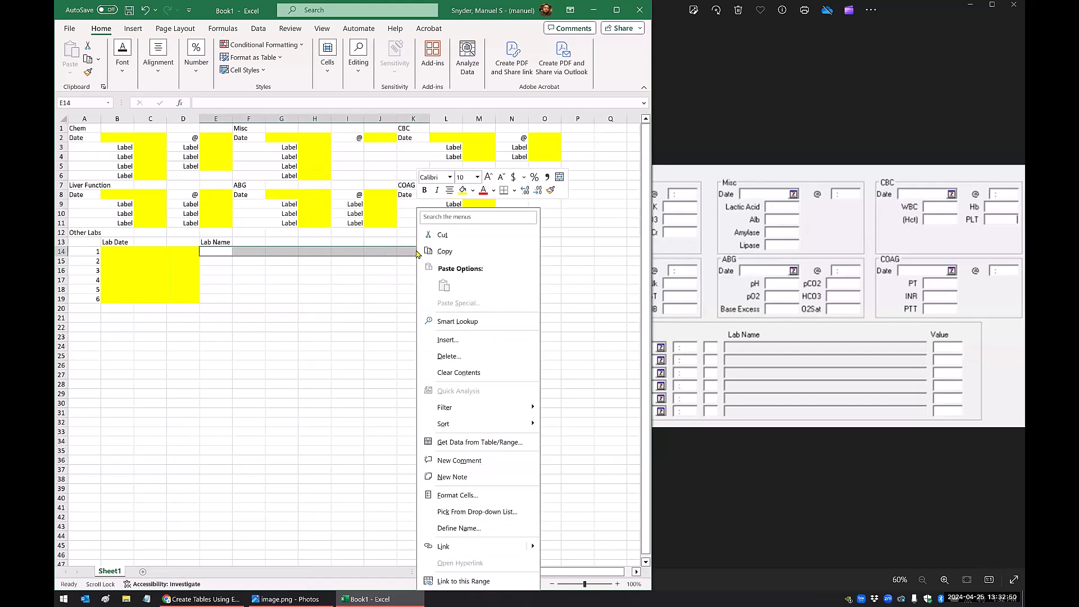
left_click(622, 14)
left_click(622, 15)
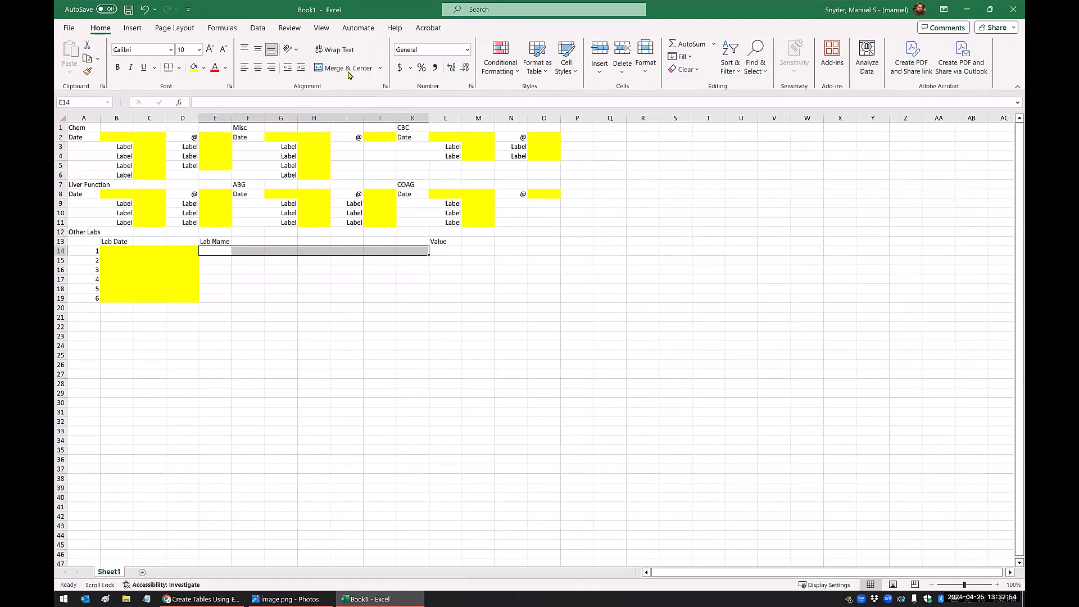
left_click(348, 70)
left_click(194, 68)
Fill the merged yellow Lab Name cell down through row 19 and check the resulting rows.
left_click(237, 288)
left_click_drag(228, 252, 229, 296)
key("ctrl+d")
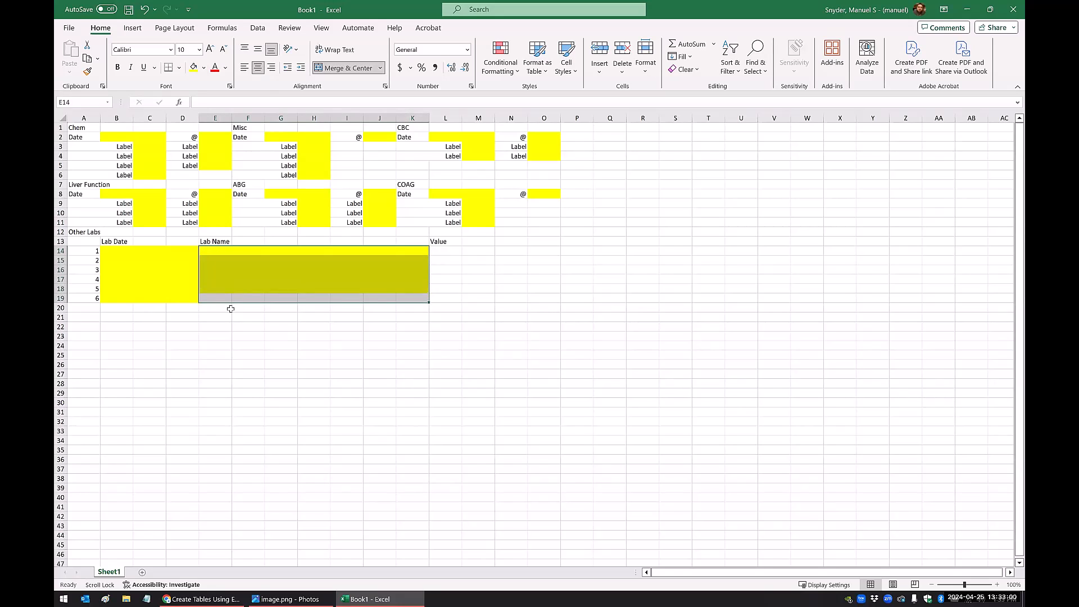
left_click(236, 315)
left_click(246, 270)
left_click(245, 263)
left_click(251, 280)
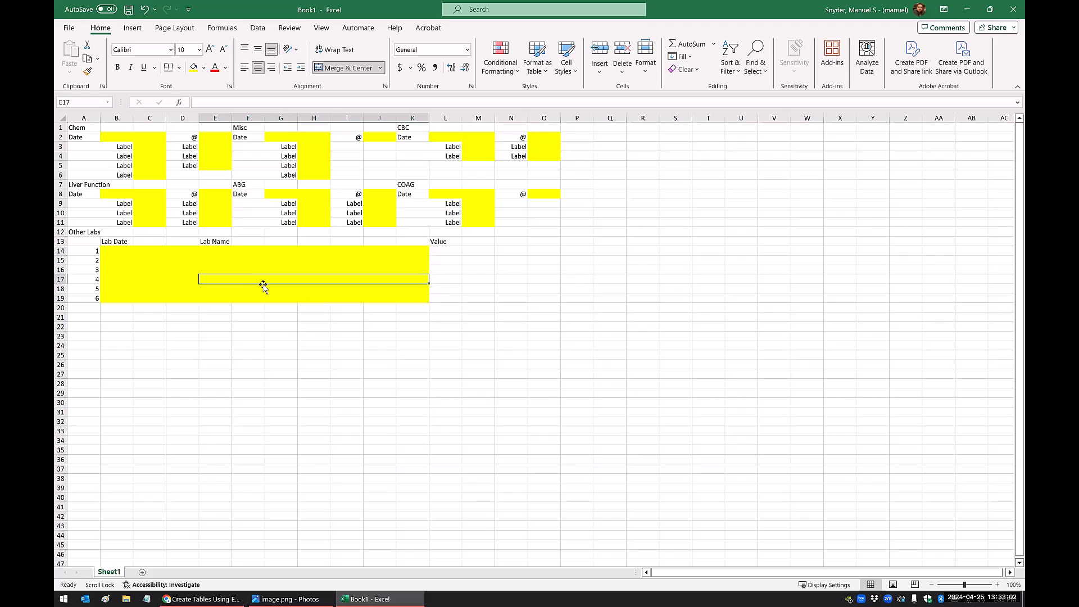
left_click(402, 298)
Merge L14:O14 under Value, fill it yellow and repeat the merged cell down through row 19.
left_click_drag(446, 255, 522, 248)
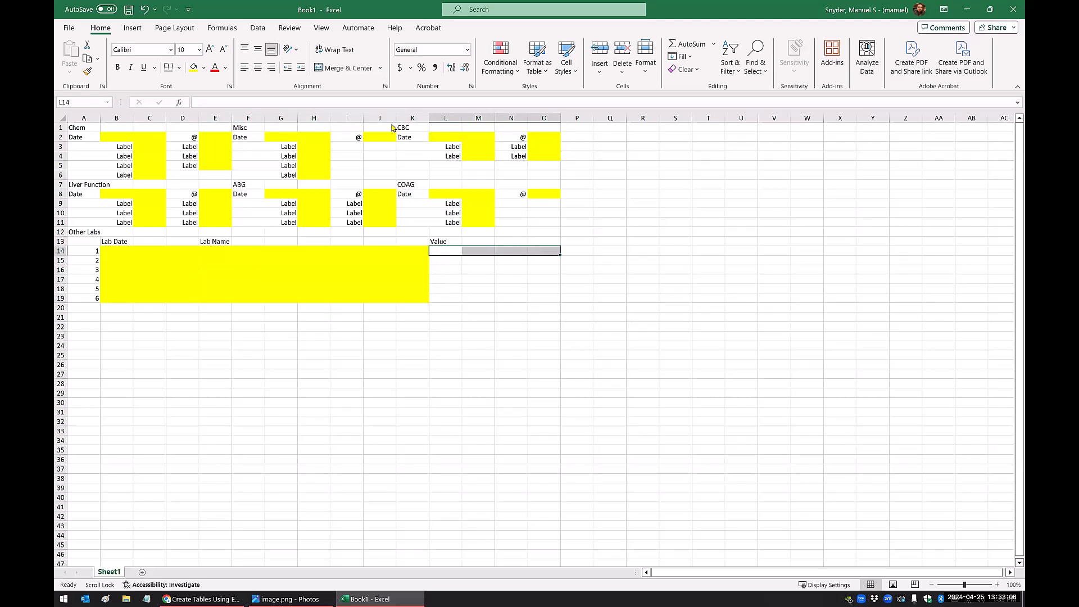
left_click(346, 68)
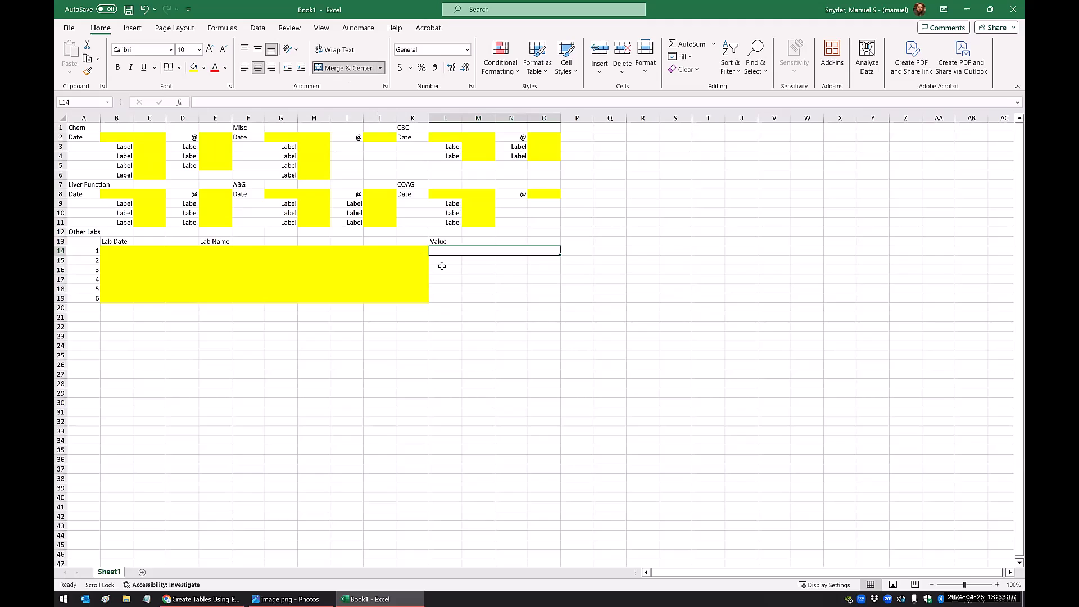
left_click(193, 67)
left_click(422, 298)
left_click_drag(443, 252, 444, 298)
key("F4")
left_click(413, 336)
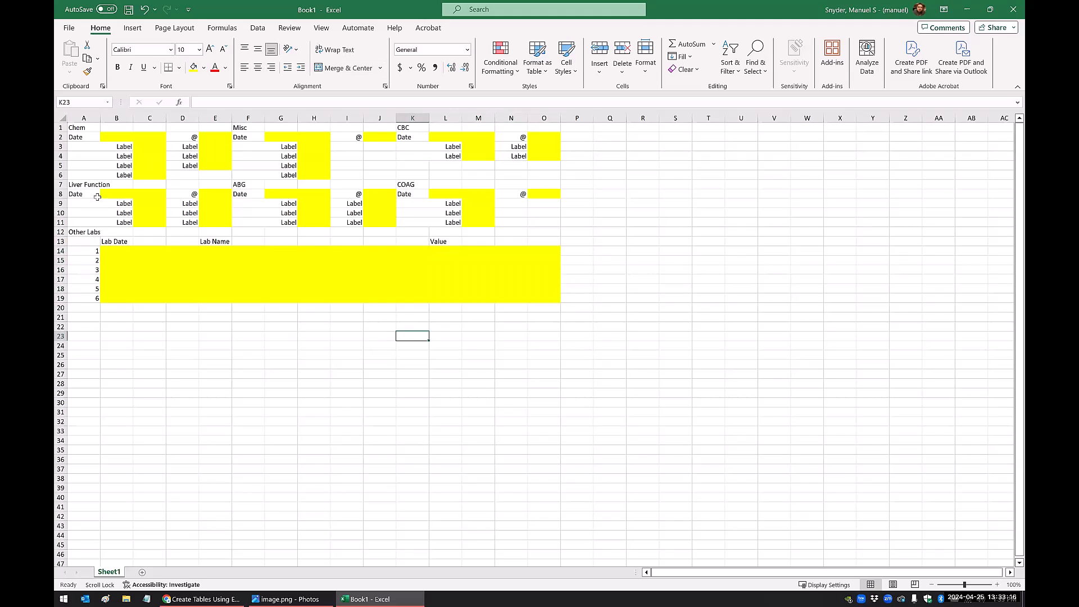
Merge the Chem title across A1:E1 and the Misc title across F1:J1, both left-aligned.
left_click_drag(90, 127, 216, 126)
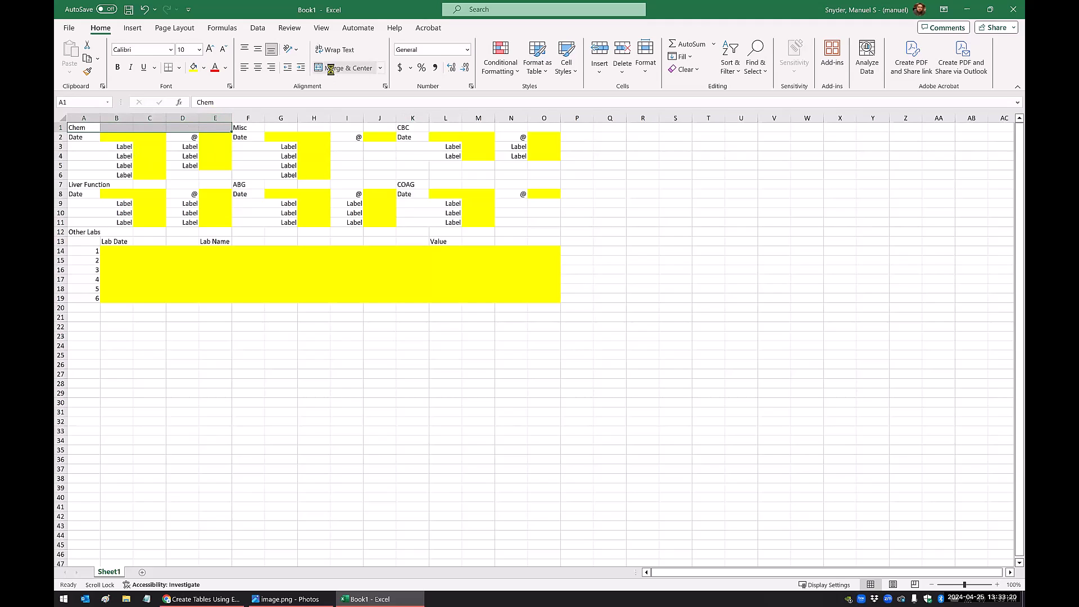
left_click(342, 67)
left_click(244, 68)
left_click(216, 146)
left_click_drag(248, 128, 385, 127)
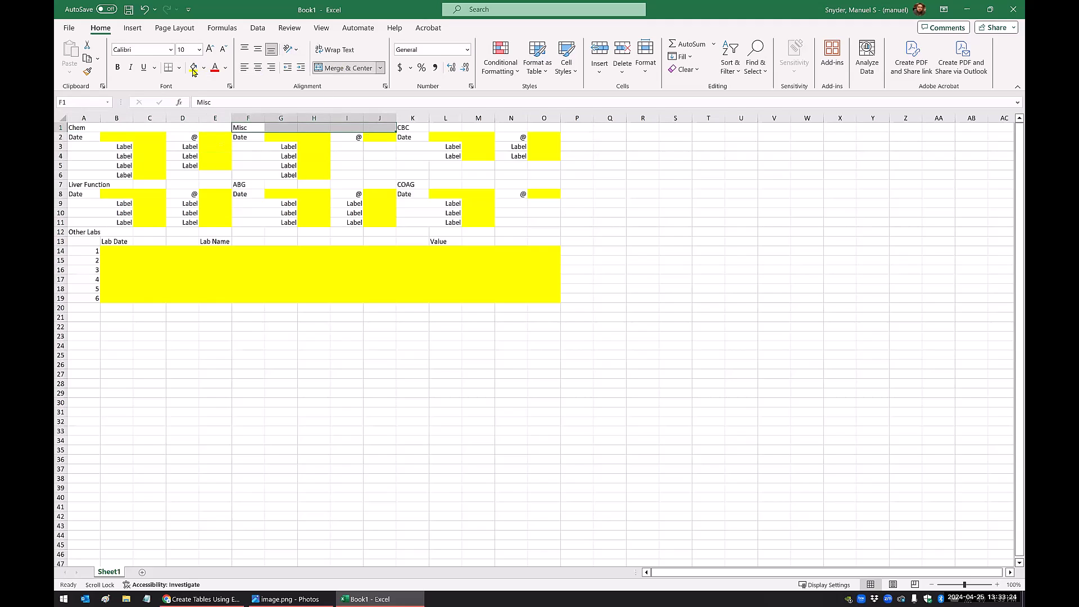
left_click(343, 68)
left_click(244, 68)
left_click(285, 162)
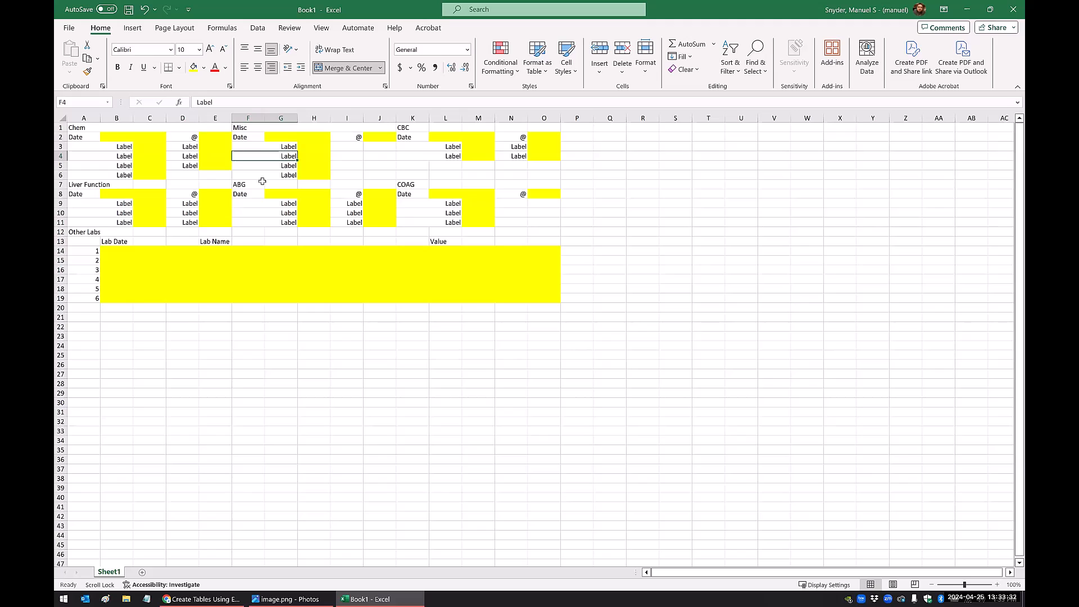
Apply all borders to the whole lab table, A1:O19.
scroll(356, 294, "up", 3)
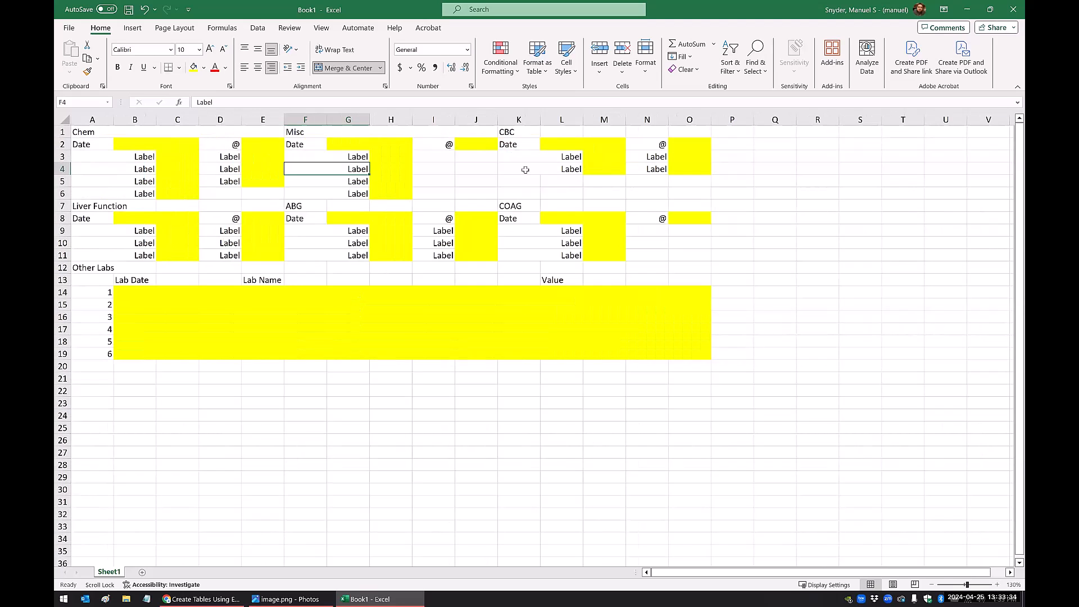
left_click_drag(522, 134, 705, 133)
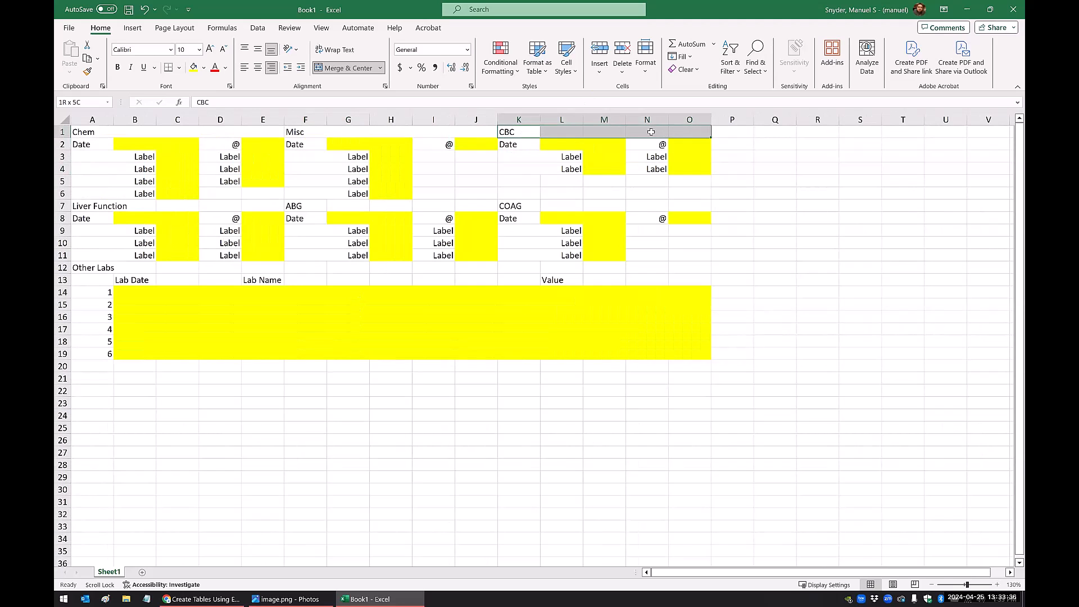
left_click(553, 134)
left_click_drag(85, 131, 691, 354)
left_click(179, 68)
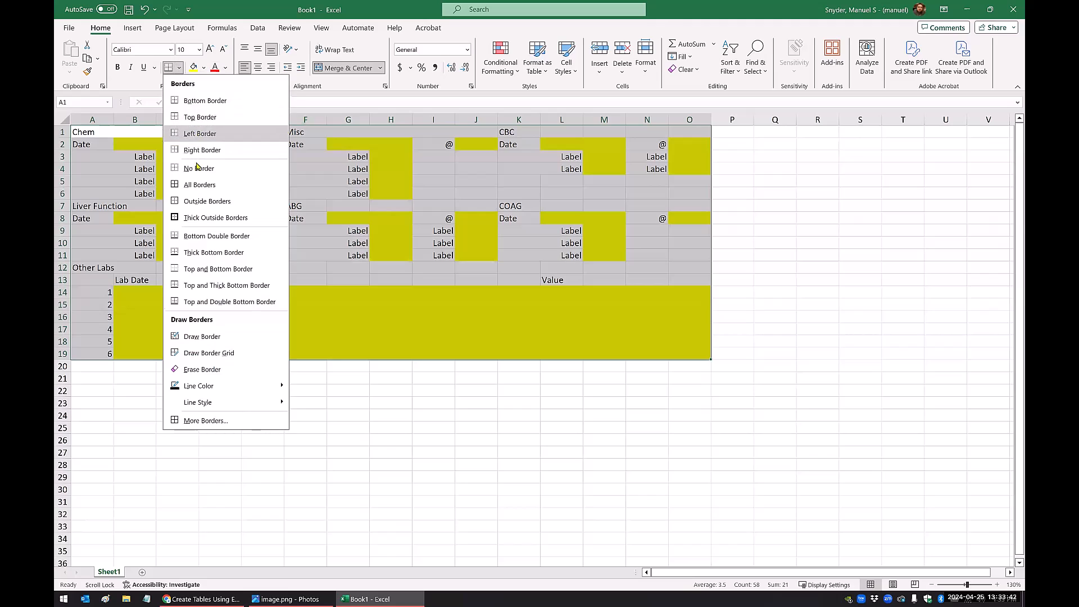
left_click(199, 186)
left_click(216, 190)
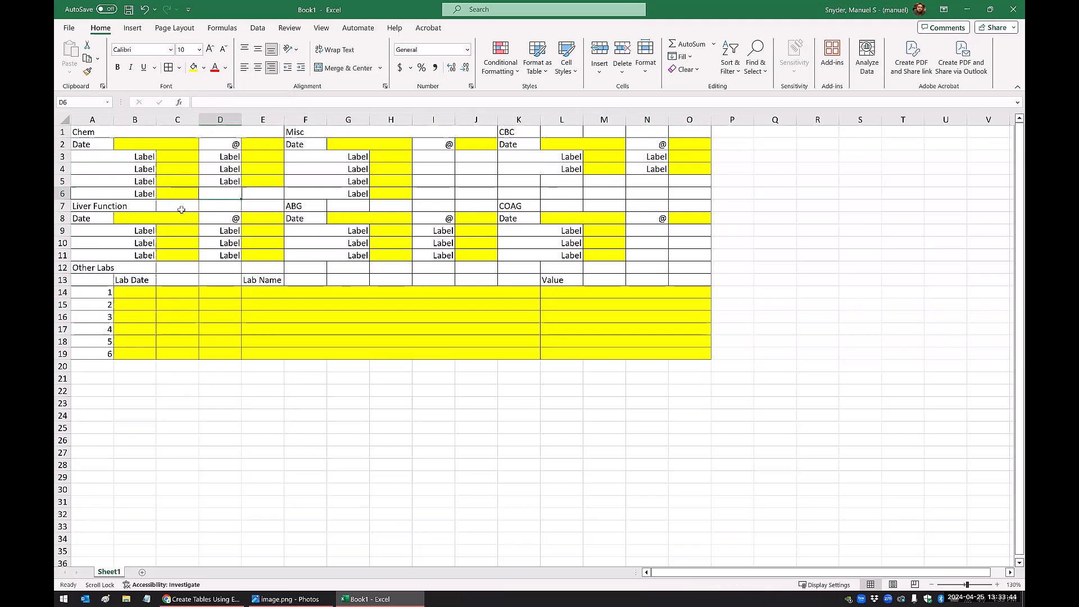
left_click(261, 193)
left_click(443, 158)
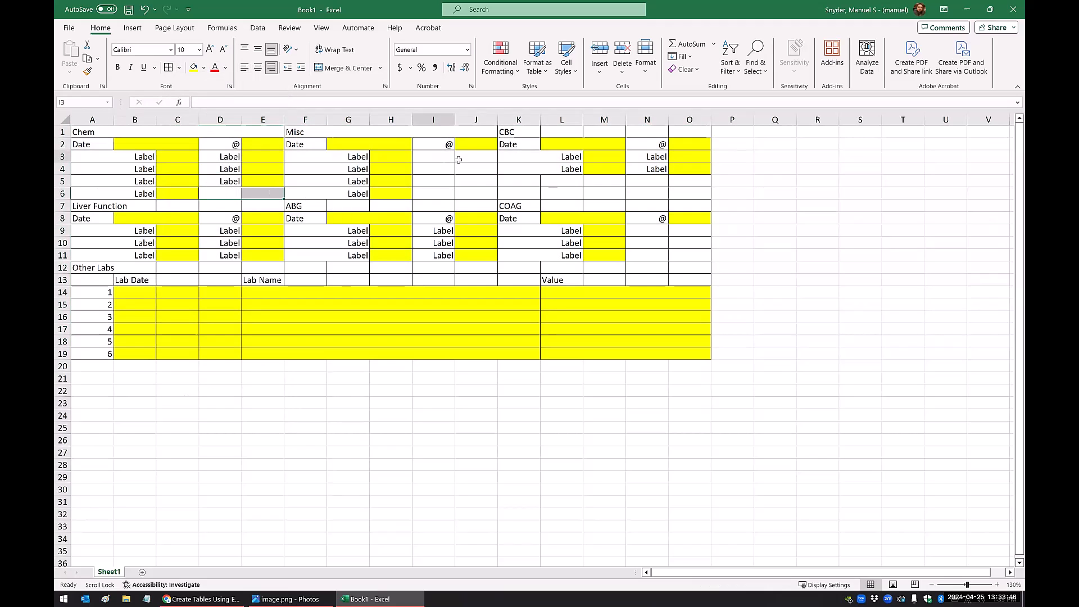
left_click_drag(443, 158, 443, 194)
left_click_drag(506, 180, 697, 194)
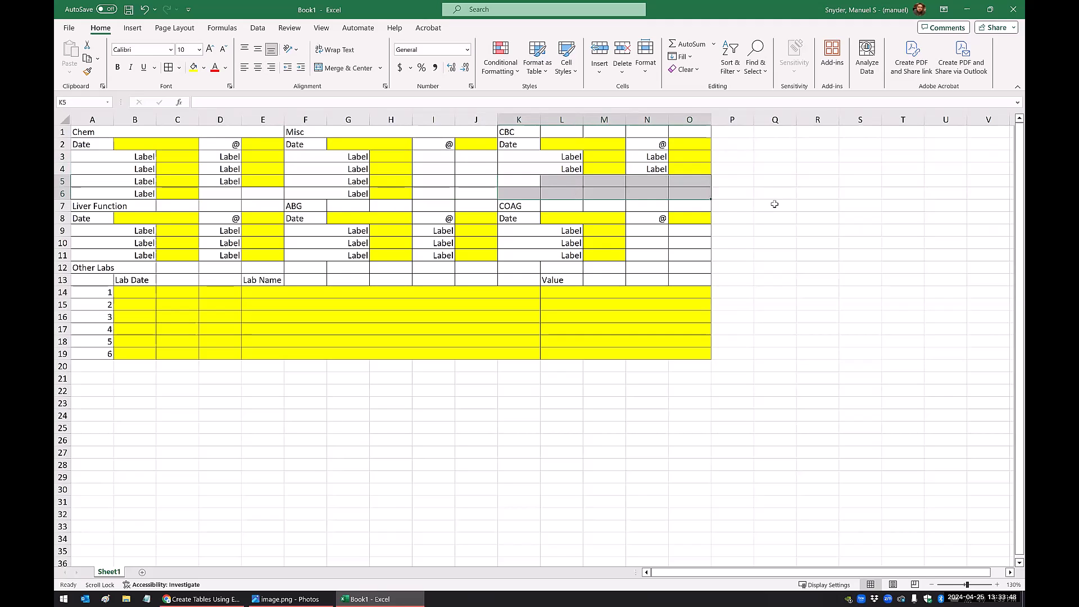
left_click(778, 204)
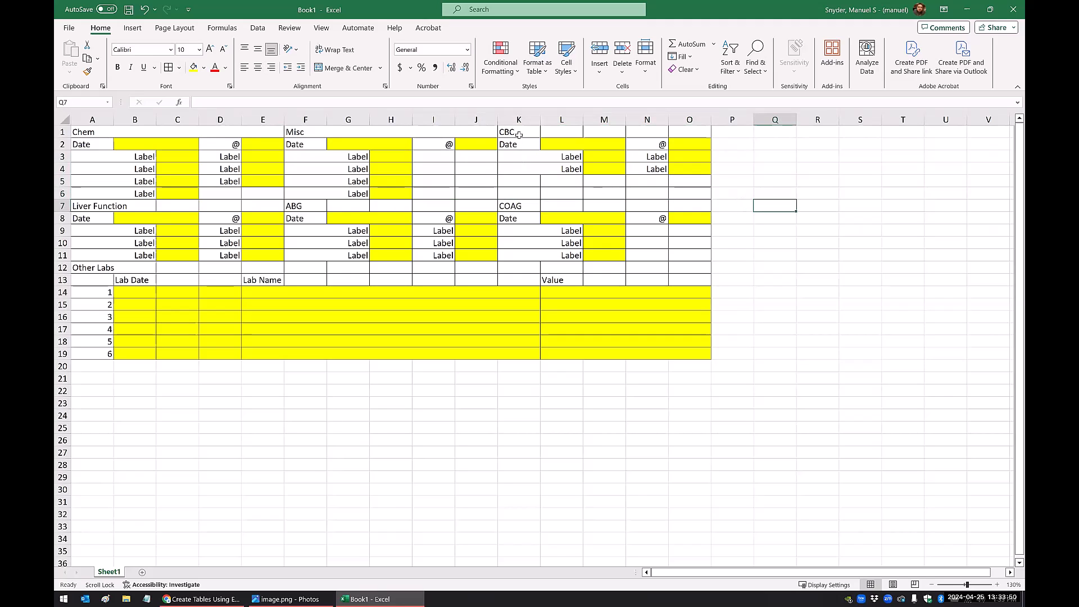
Merge the CBC title across K1:O1 and left-align it.
left_click_drag(514, 132, 697, 132)
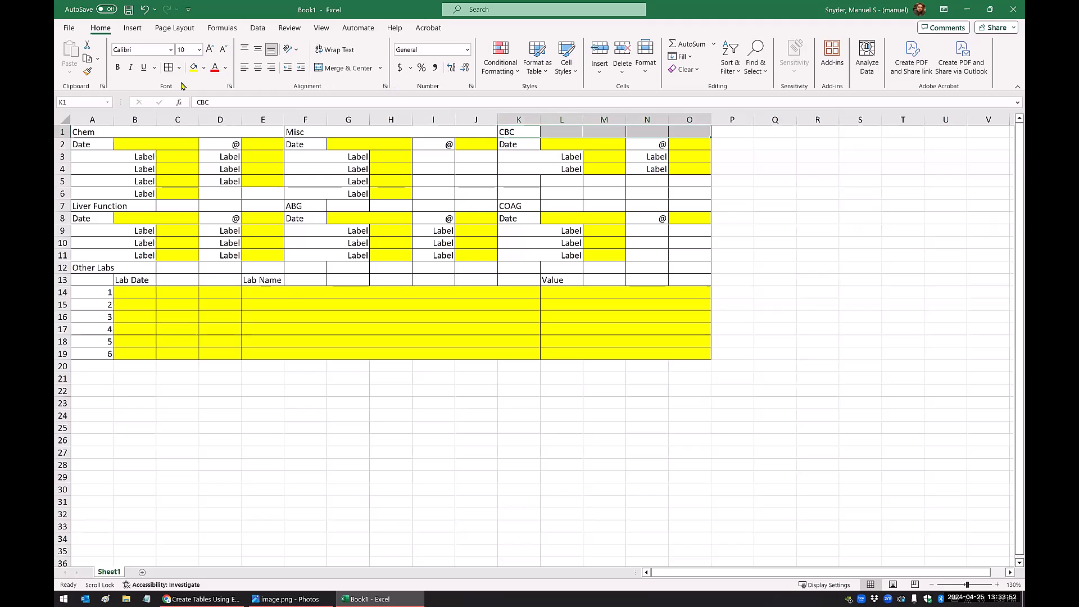
left_click(346, 68)
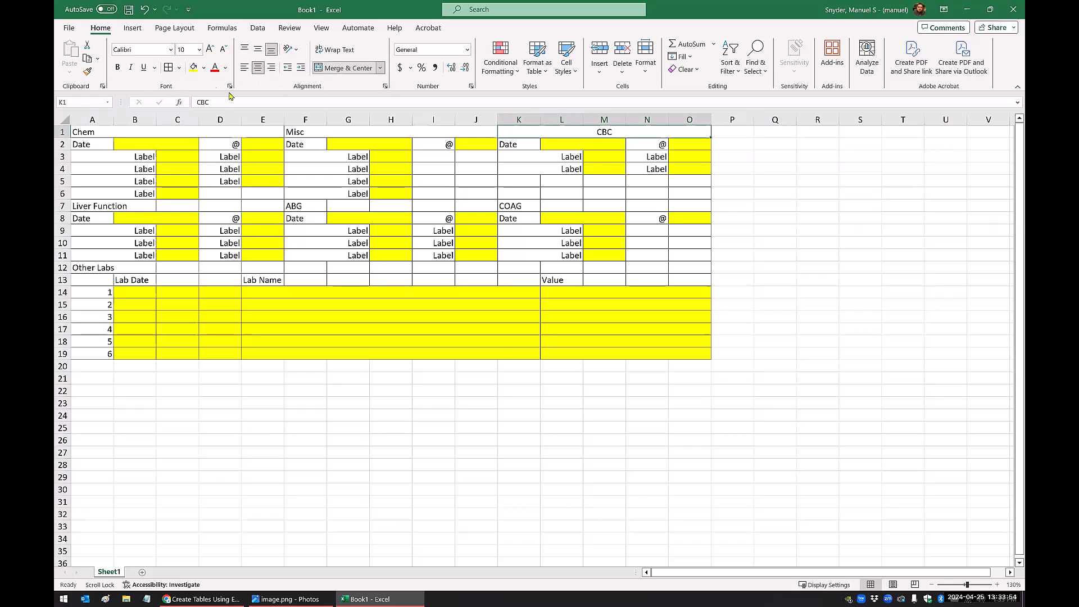
key("ctrl+z")
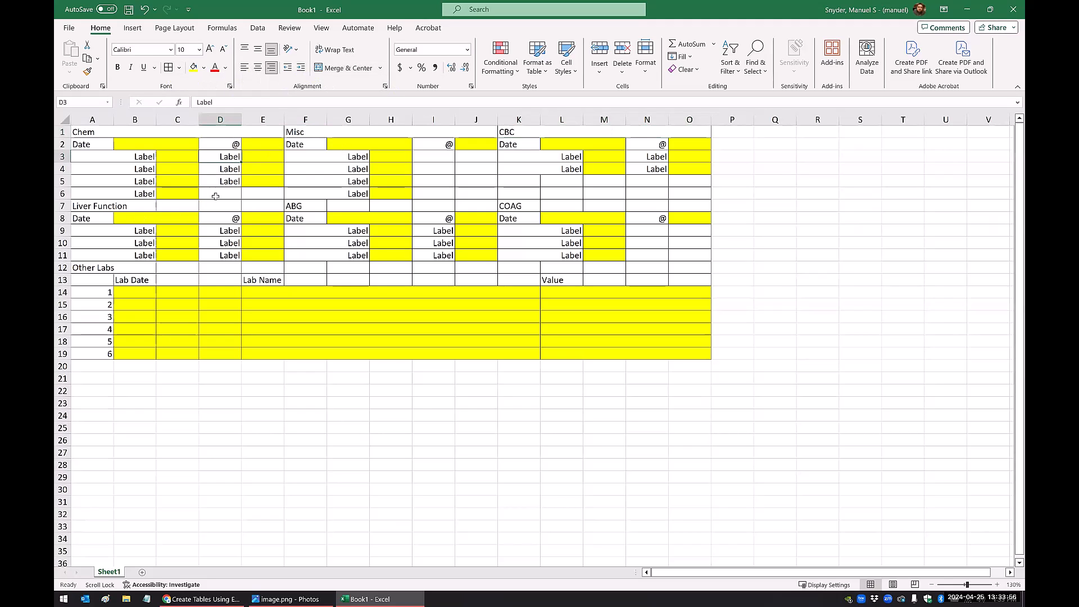
Merge the unused blank cells in the upper blocks into single areas: D6:E6, I3:J6 and K5:O6.
left_click_drag(212, 197, 261, 196)
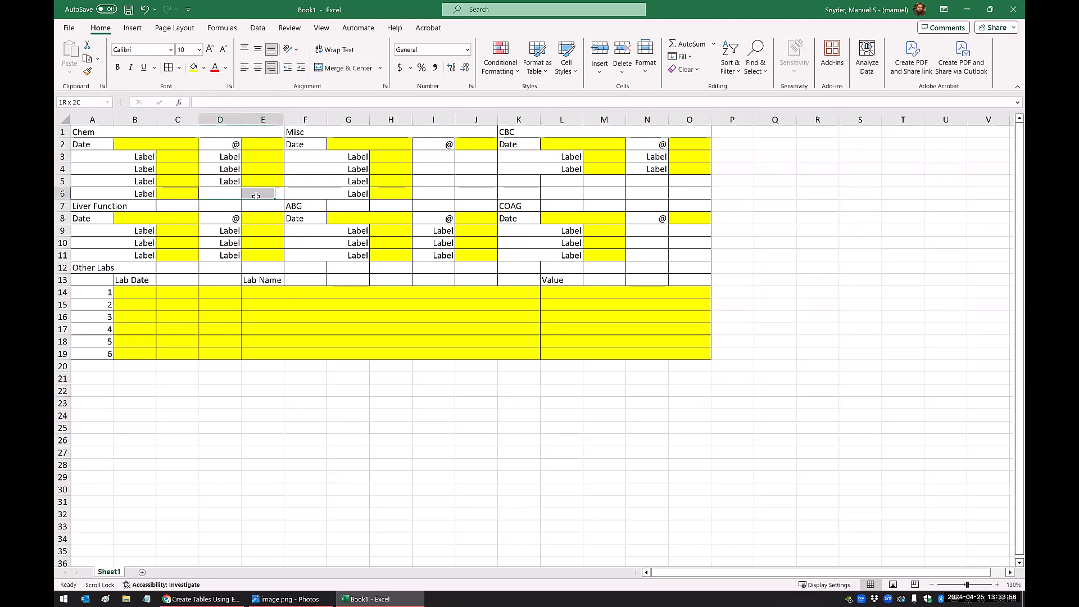
left_click(324, 73)
left_click(297, 262)
left_click_drag(433, 157, 475, 194)
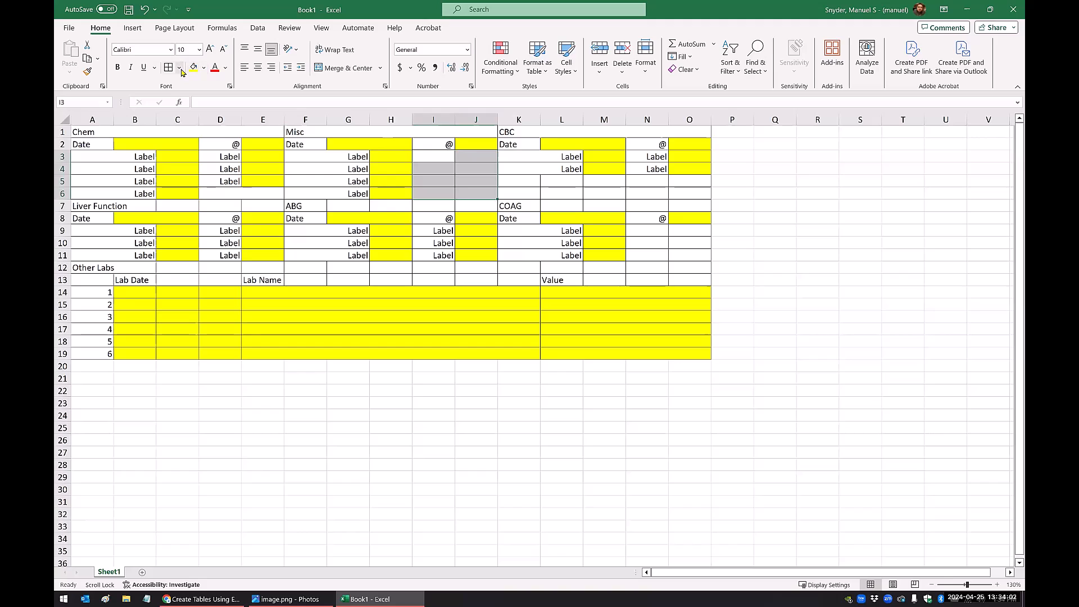
left_click(323, 68)
left_click(391, 181)
left_click_drag(506, 181, 690, 193)
left_click(359, 68)
left_click(260, 280)
Merge B7:E7, F7:J7 for the ABG title and K7:O7 for the COAG title, all left-aligned.
left_click_drag(138, 206, 691, 207)
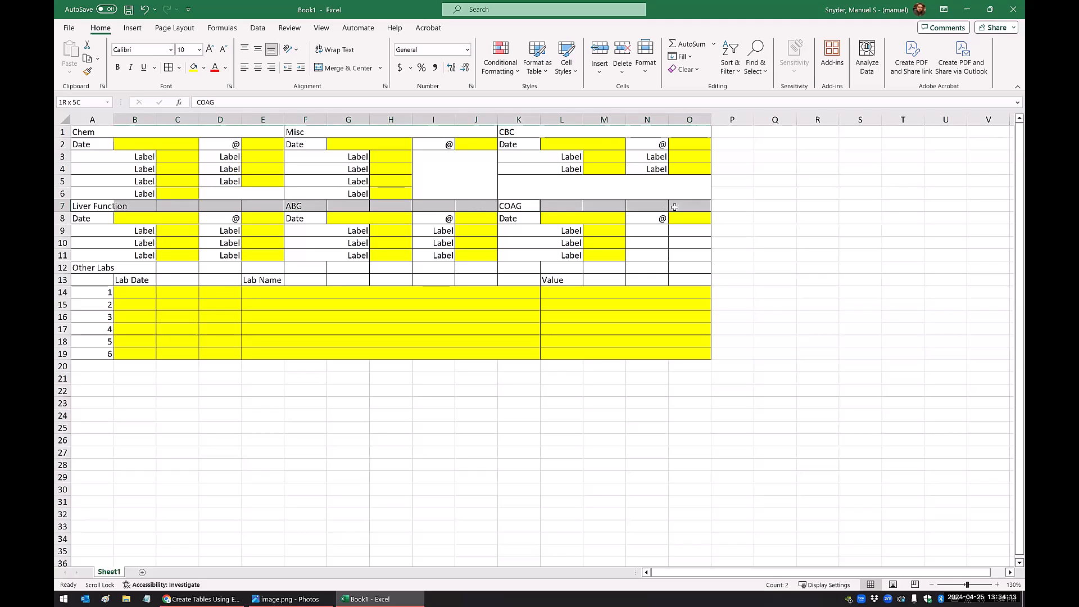
left_click(343, 68)
left_click(258, 68)
left_click(221, 181)
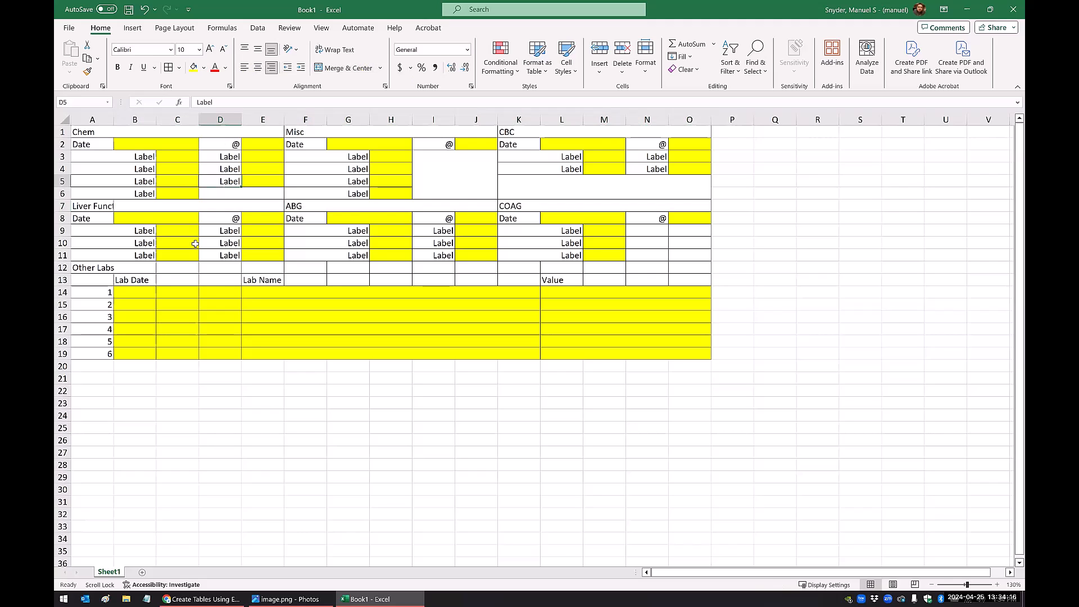
Merge the Other Labs title across A12:O12 and left-align it.
left_click_drag(103, 268, 675, 267)
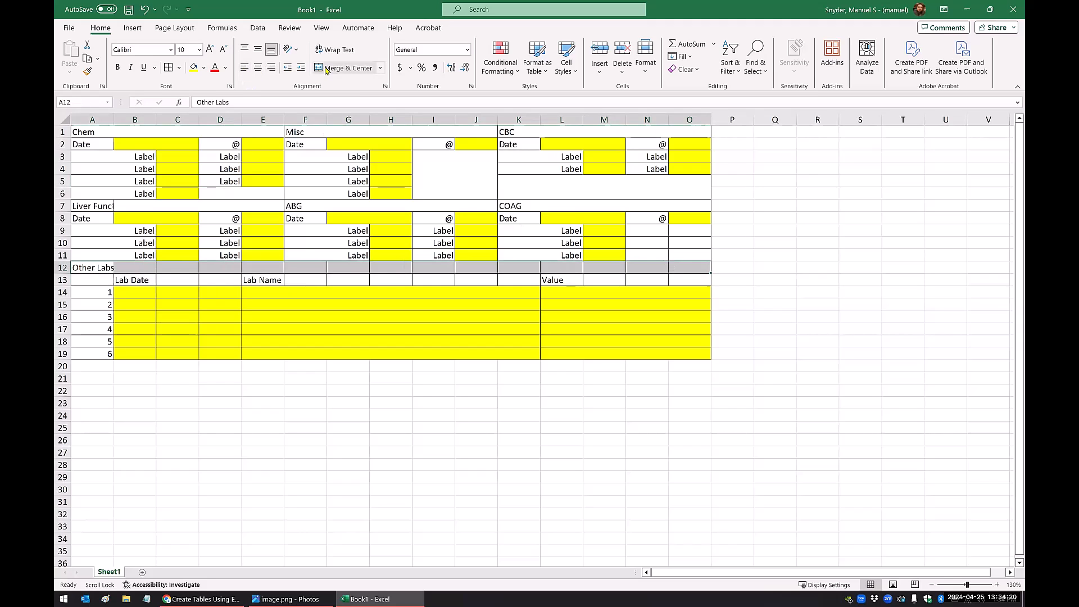
left_click(344, 68)
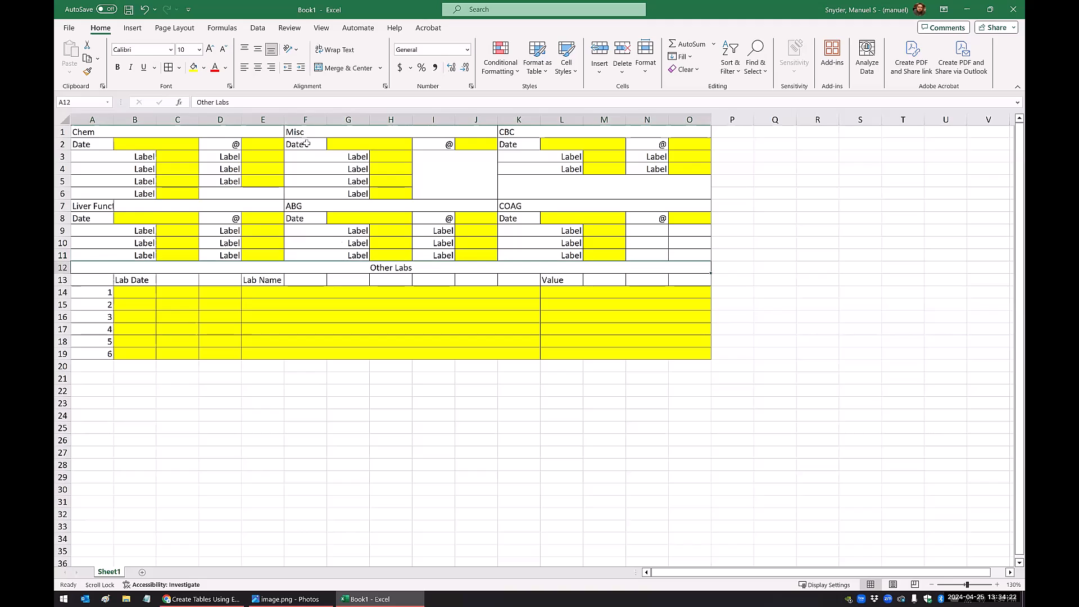
left_click(244, 67)
left_click(275, 254)
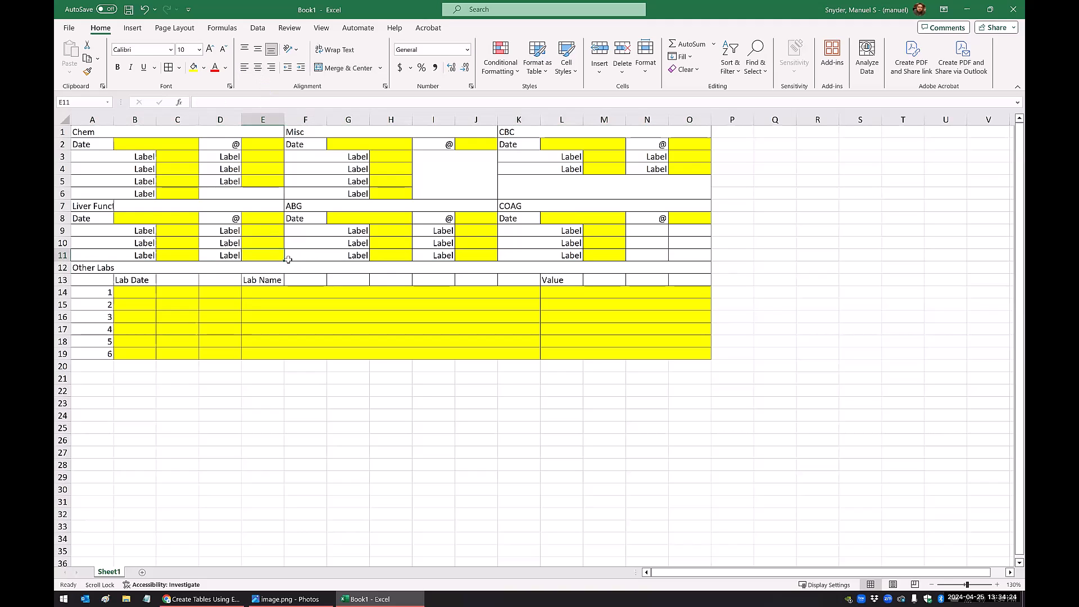
Merge the blank cells N9:O11 in the COAG block into one area.
left_click_drag(654, 232, 677, 254)
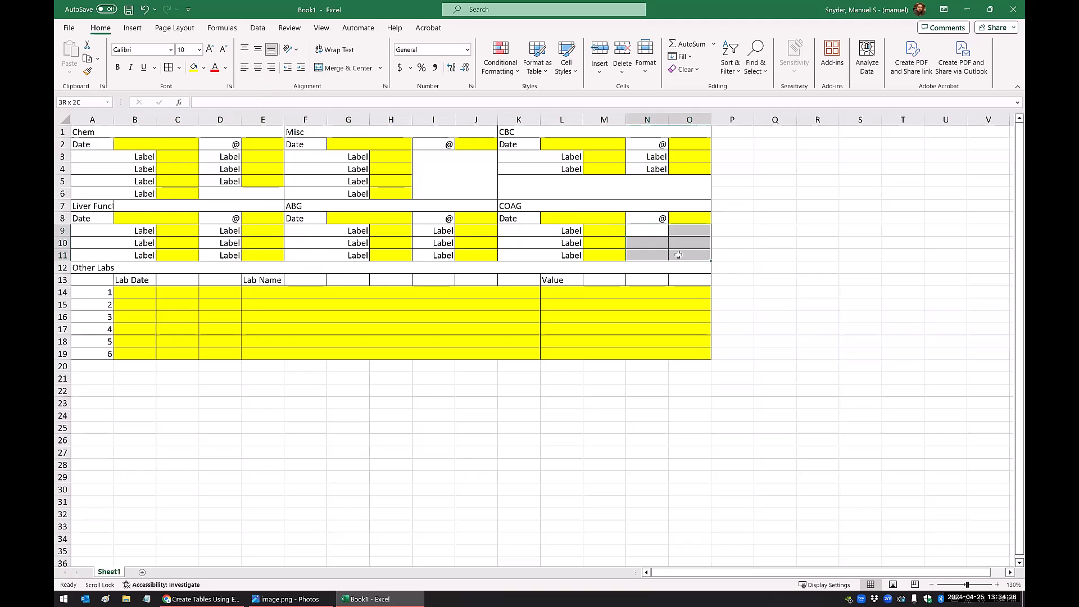
left_click(318, 71)
left_click(336, 242)
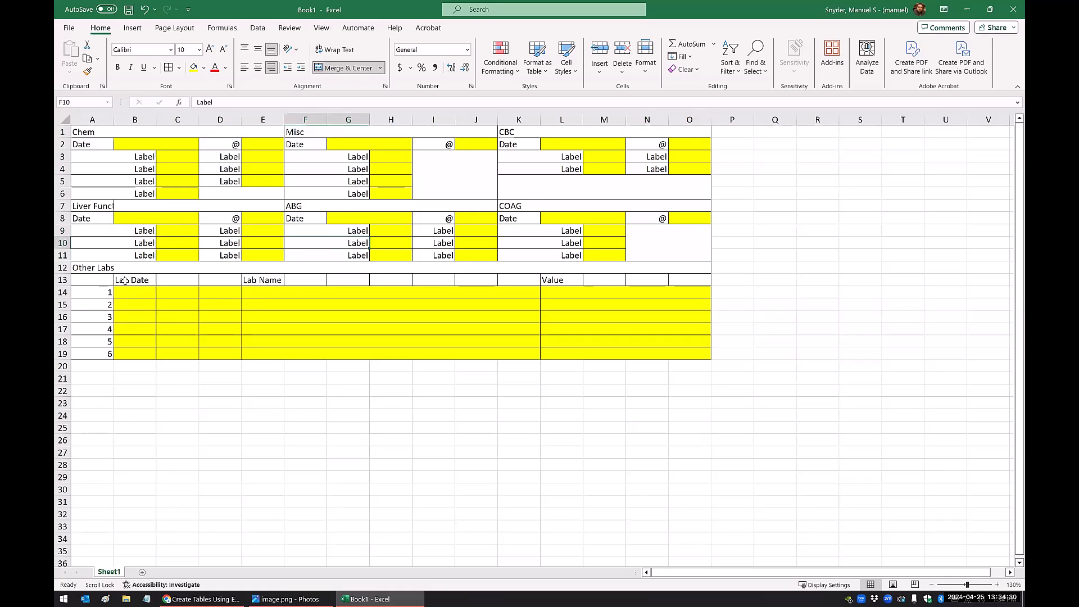
Merge the row 13 headings Lab Date across B13:D13, Lab Name across E13:K13 and Value across L13:O13, all left-aligned.
left_click_drag(263, 279, 678, 279)
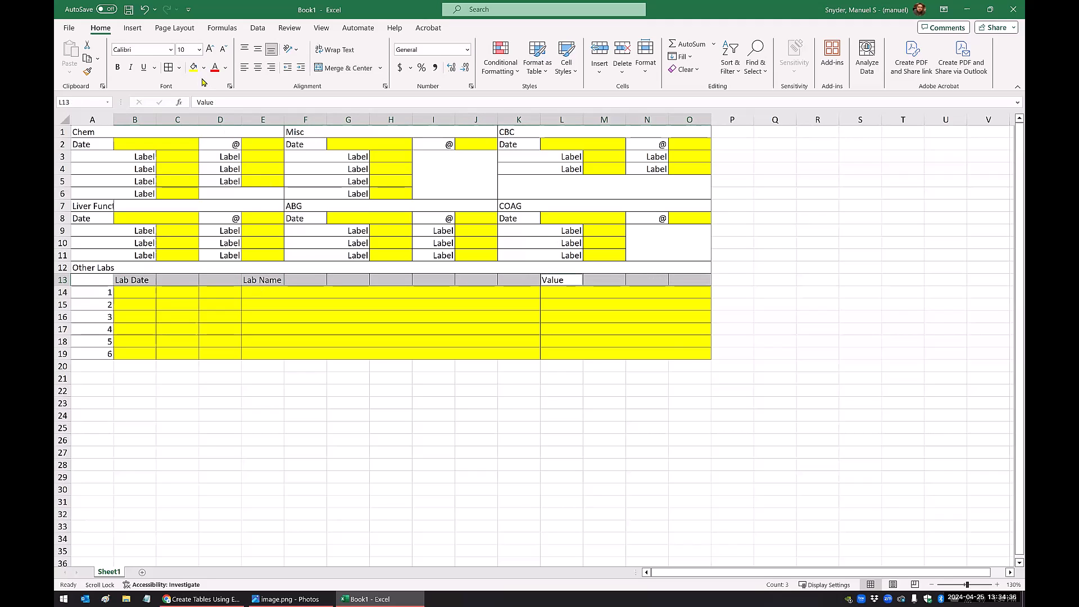
left_click(346, 67)
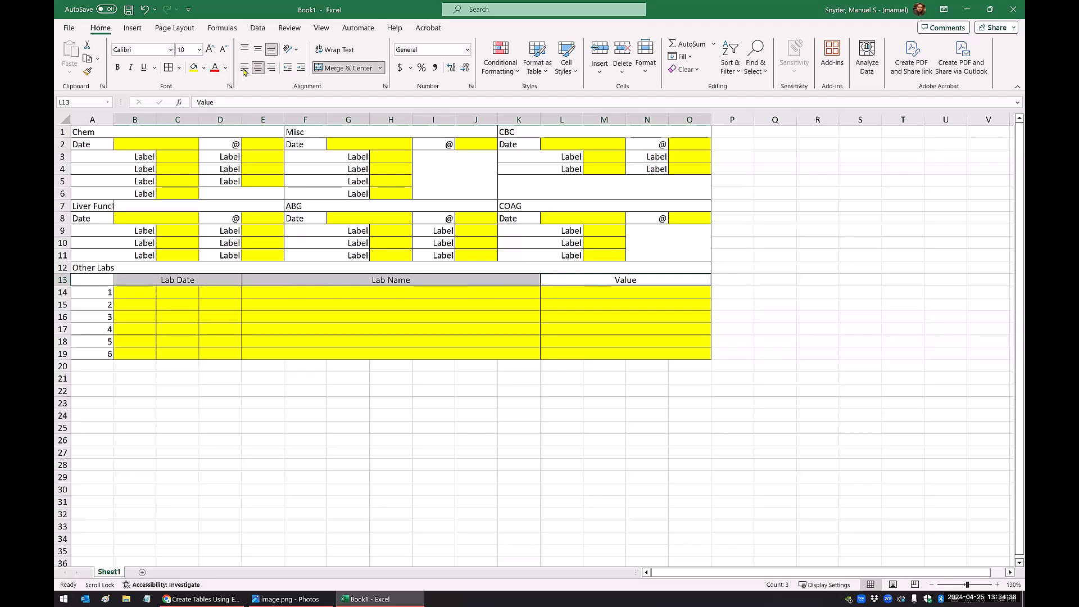
left_click(244, 68)
left_click(258, 305)
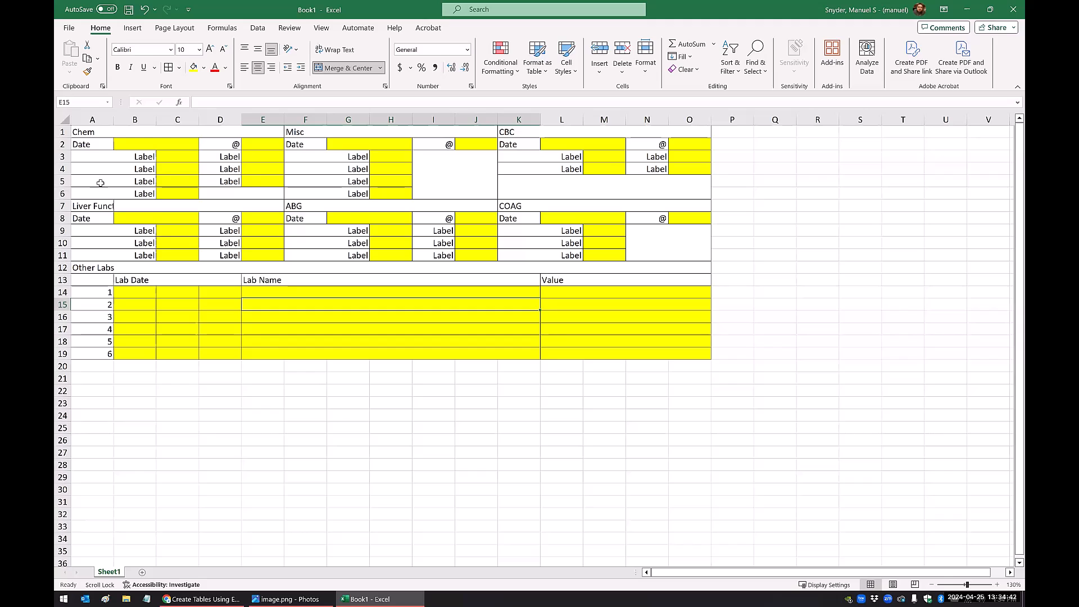
Merge the Liver Function title across A7:E7 and left-align it.
left_click_drag(100, 207, 127, 205)
right_click(126, 205)
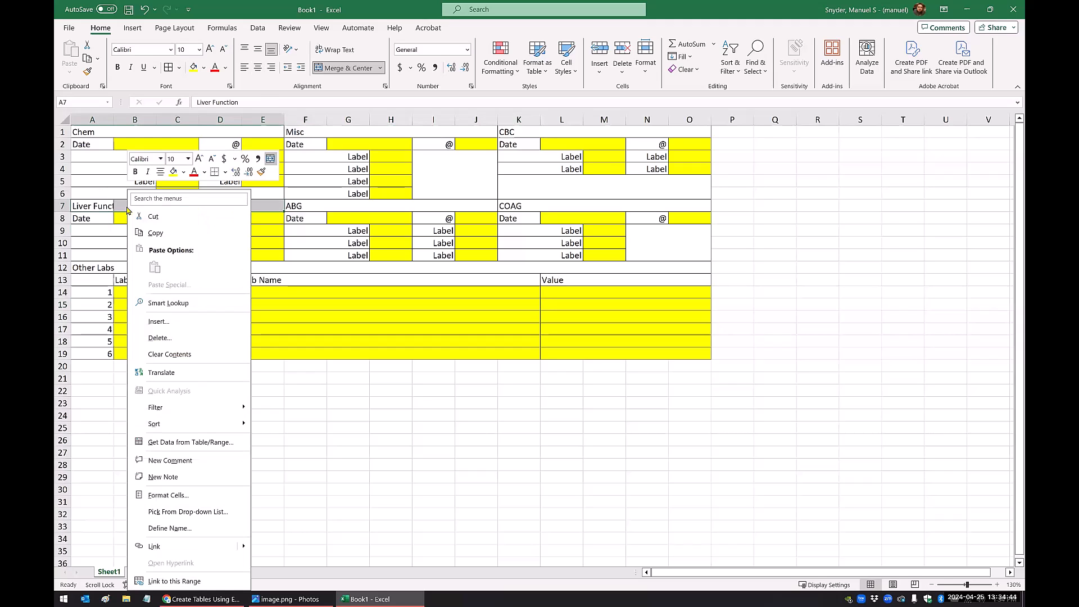
left_click(349, 67)
left_click(348, 68)
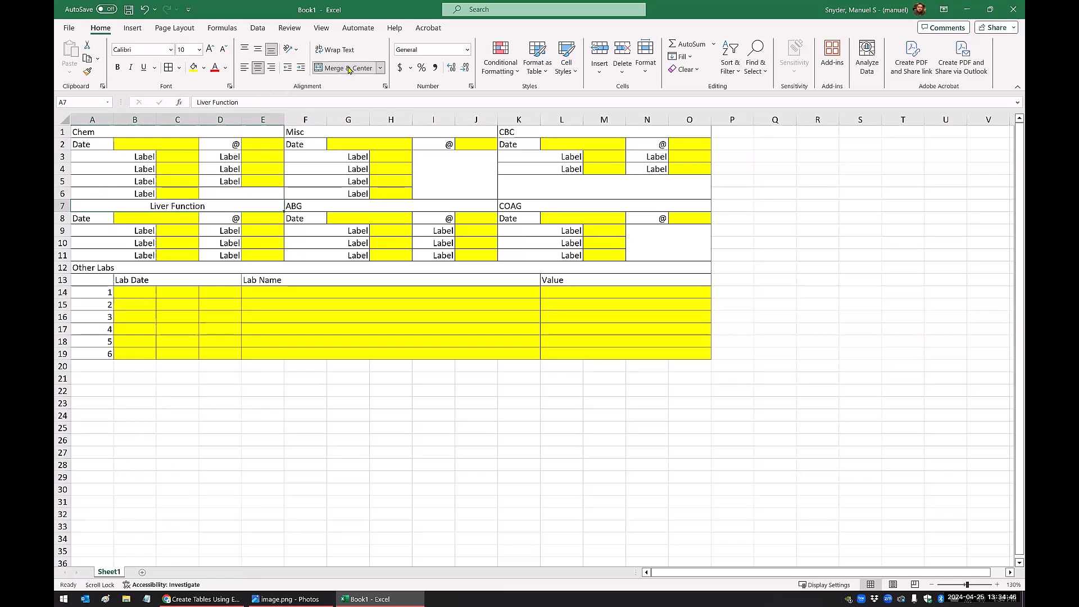
left_click(246, 70)
left_click(352, 181)
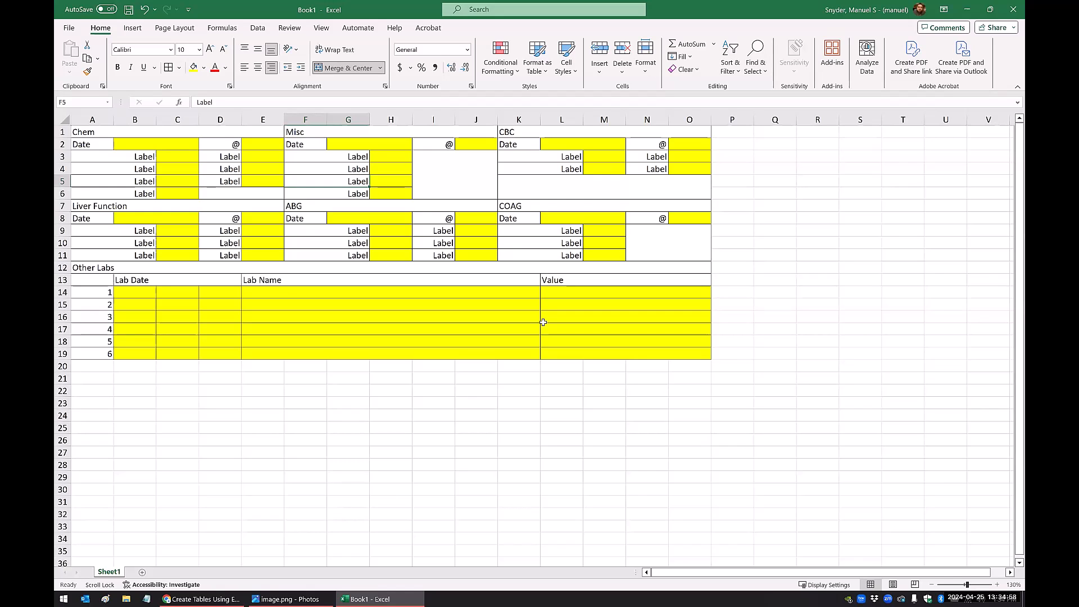
left_click(92, 120)
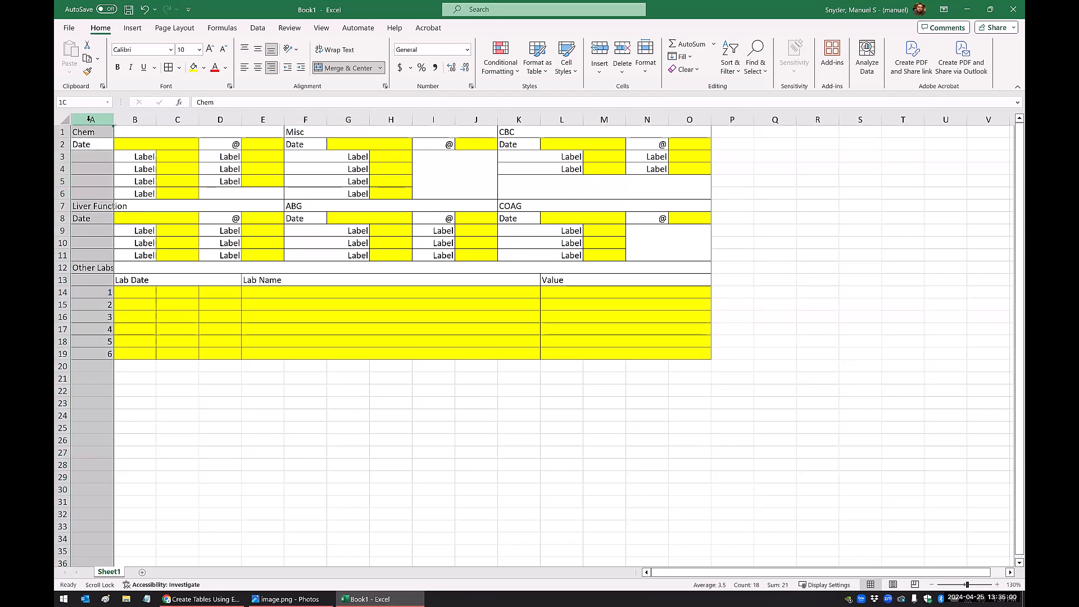
left_click(99, 158)
left_click(99, 171)
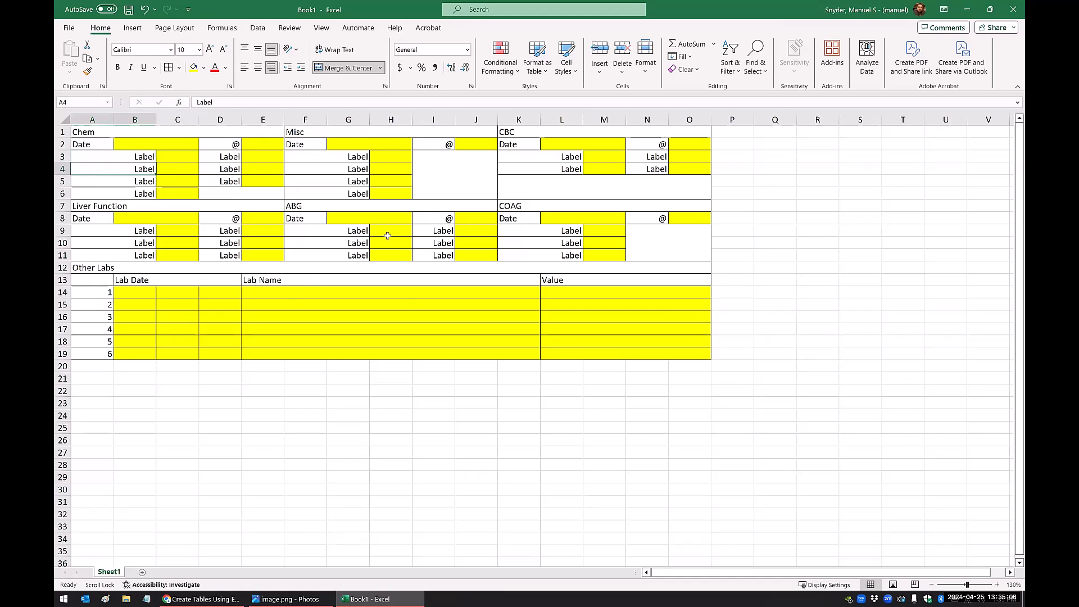
left_click_drag(106, 131, 661, 352)
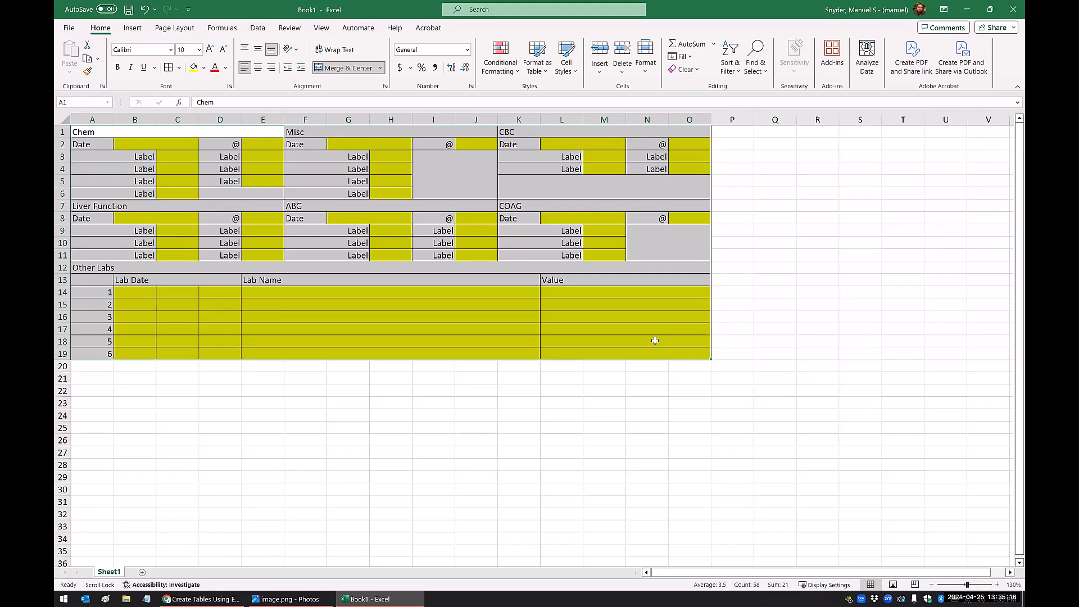
left_click(368, 371)
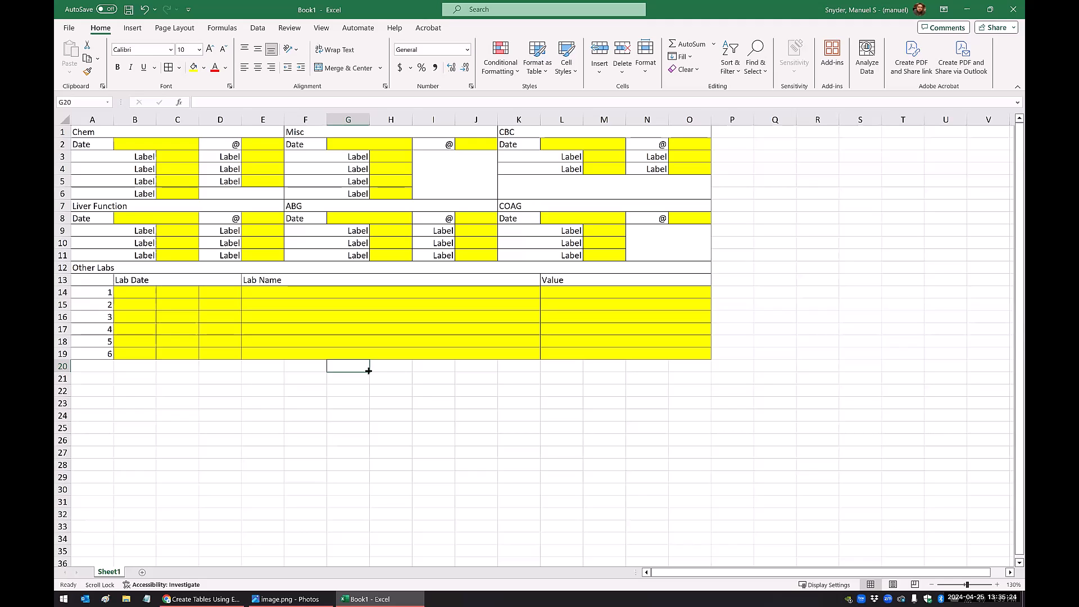
Copy the whole formatted lab table, A1:O19.
left_click_drag(90, 135, 487, 360)
key("ctrl+c")
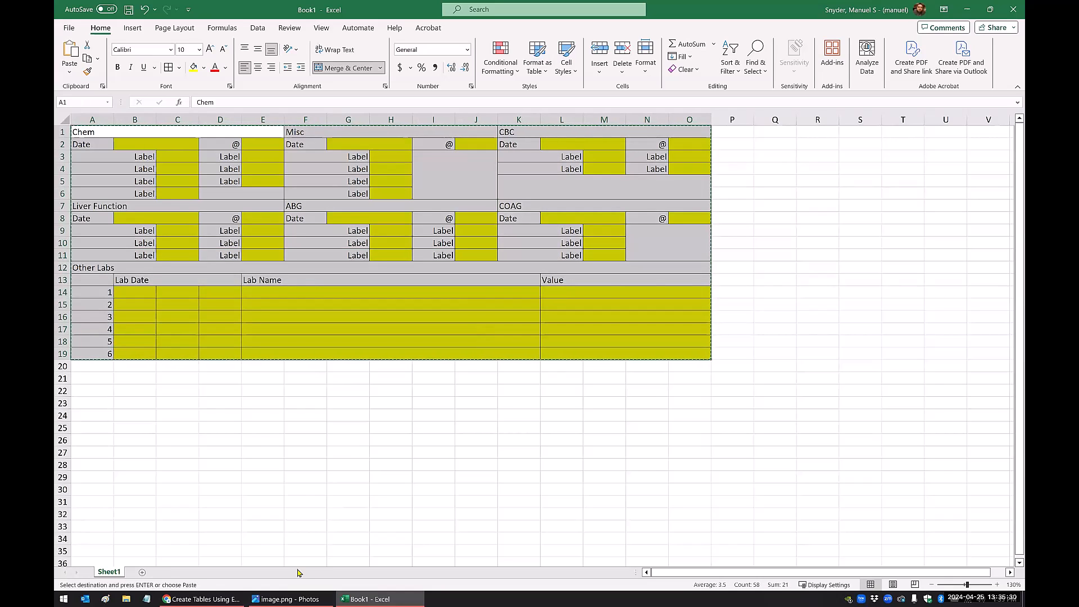
Switch to REDCap, open the demo_table field's label editor in fullscreen and paste the copied table into it.
left_click(194, 599)
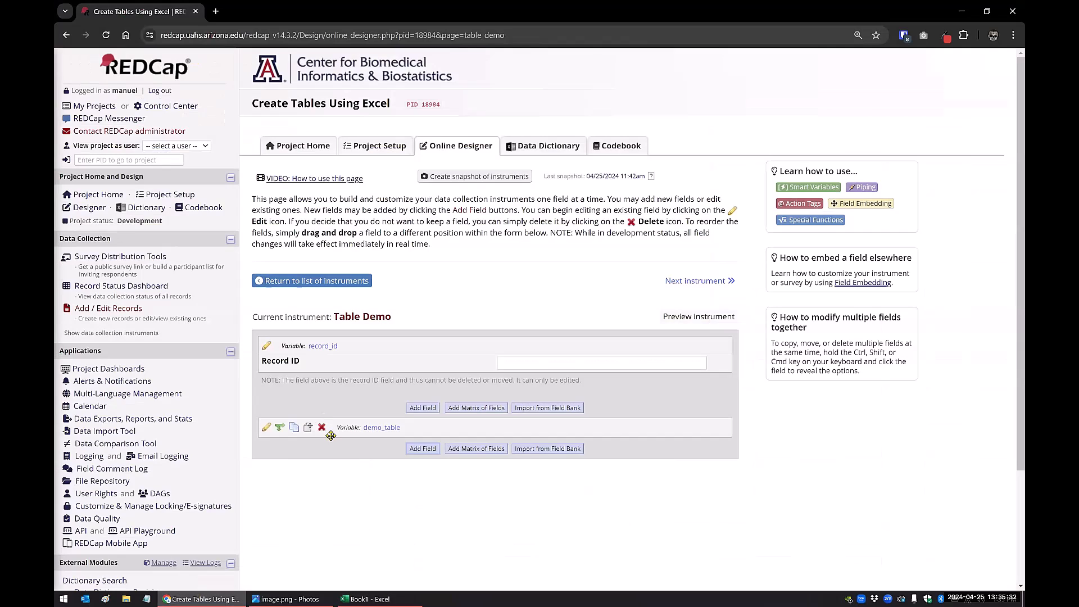
left_click(266, 428)
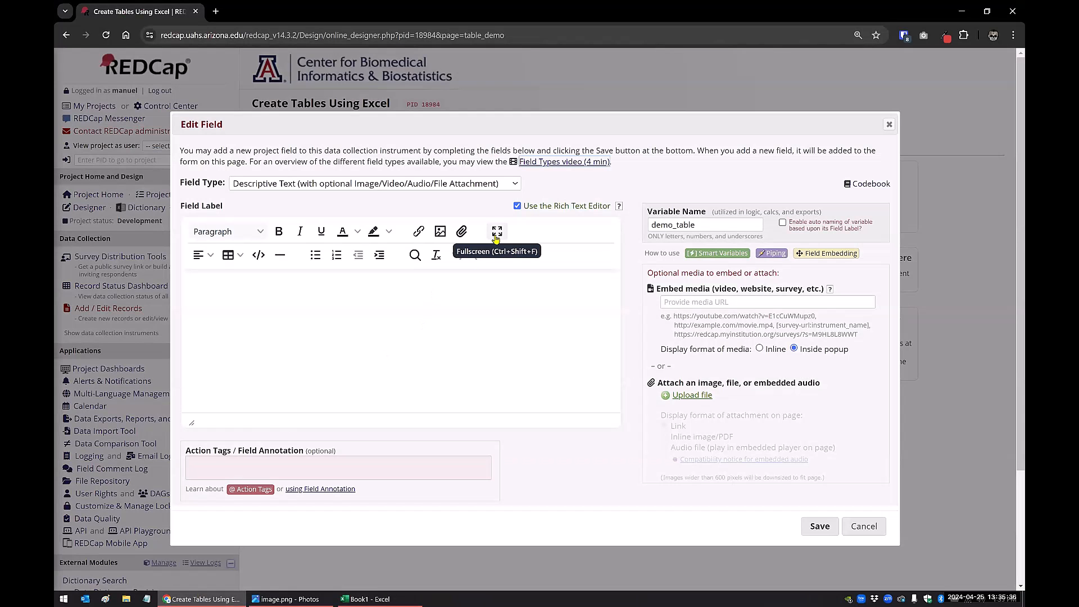
left_click(497, 236)
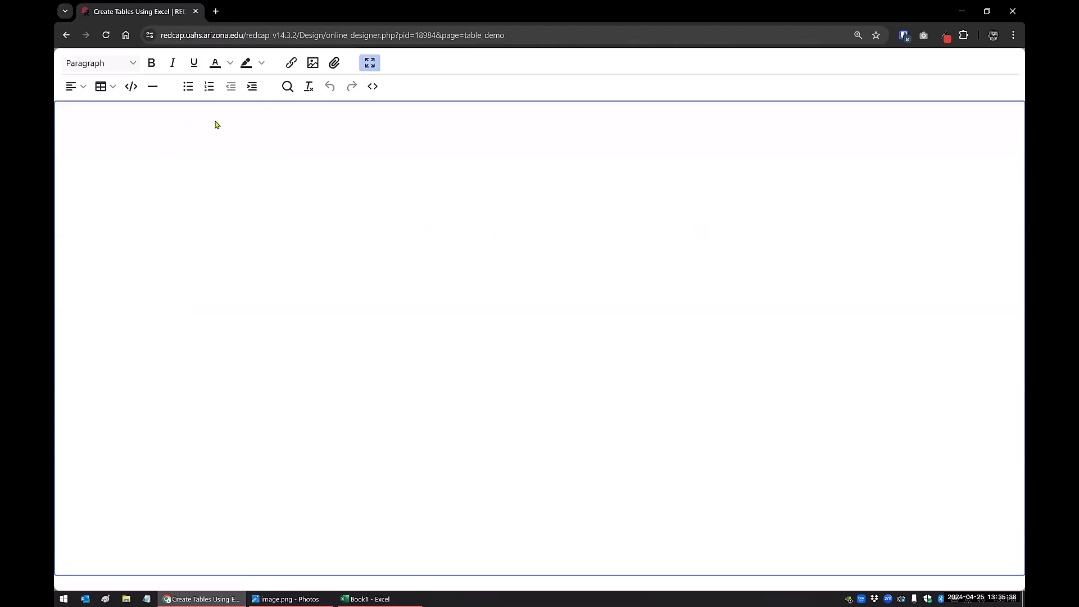
key("ctrl+v")
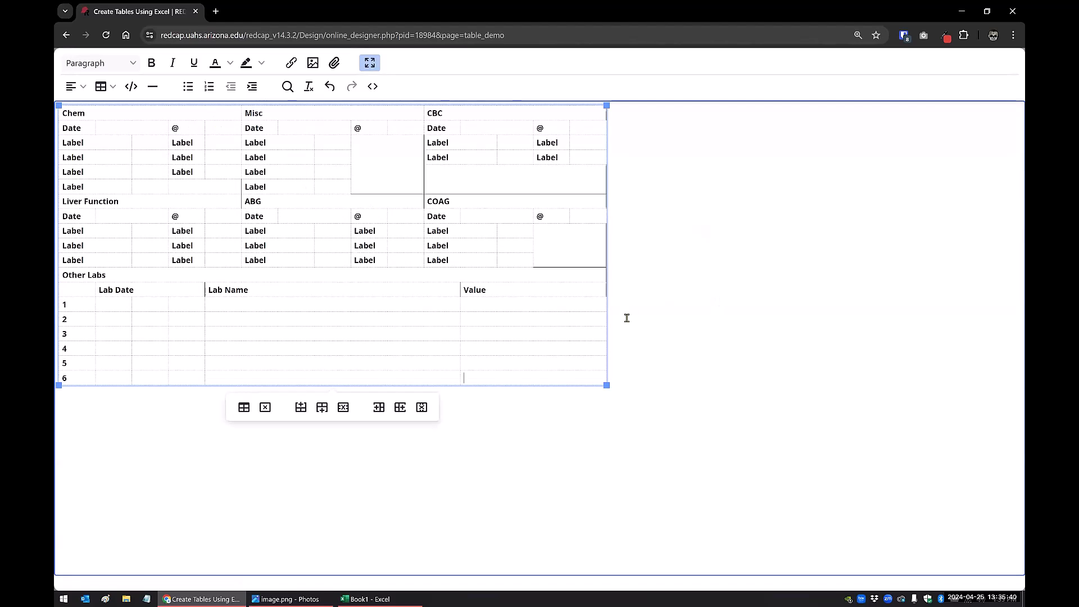
left_click(645, 324)
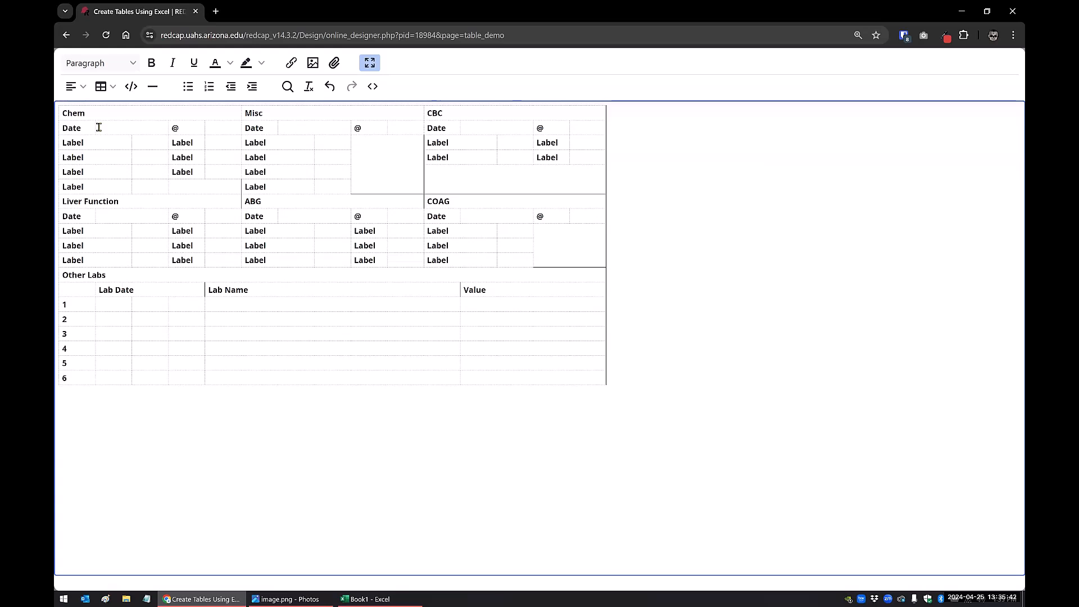
Give every cell of the pasted lab table a 1px solid border in black (#000000).
left_click(150, 173)
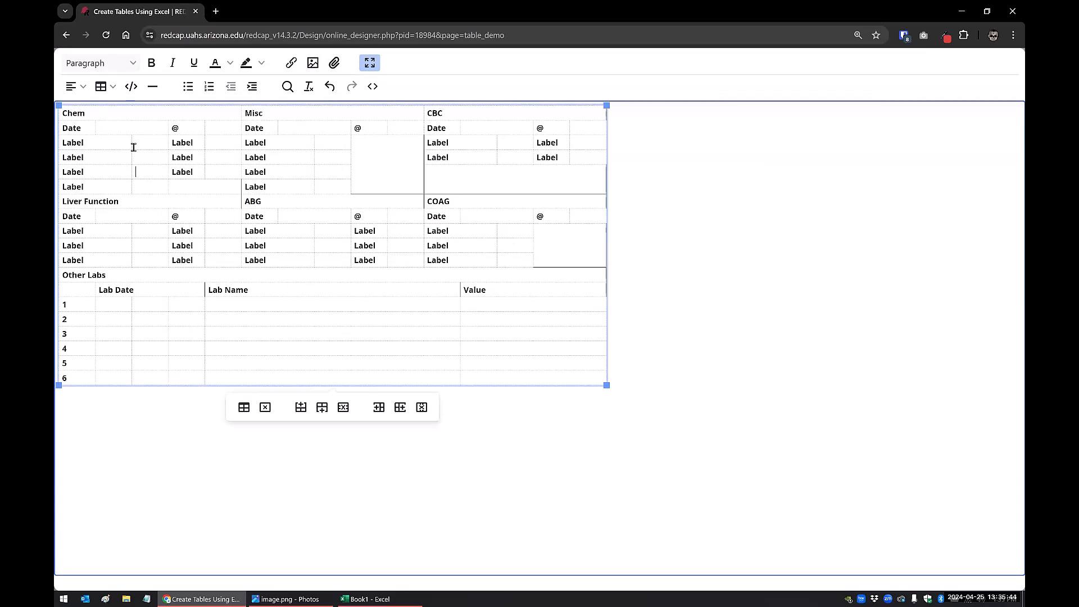
left_click_drag(113, 113, 541, 381)
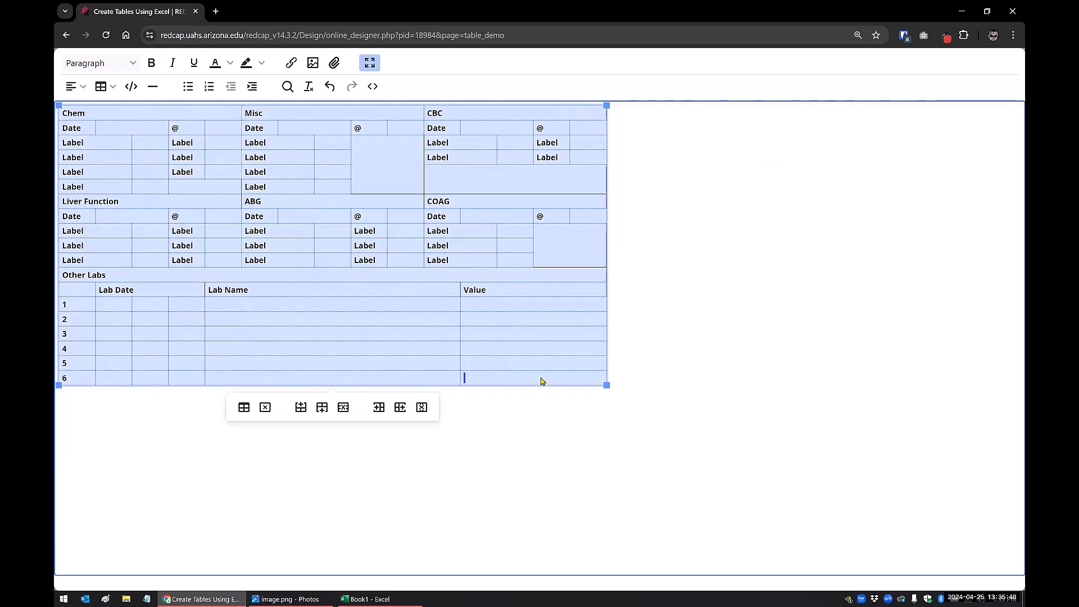
right_click(541, 381)
mouse_move(582, 482)
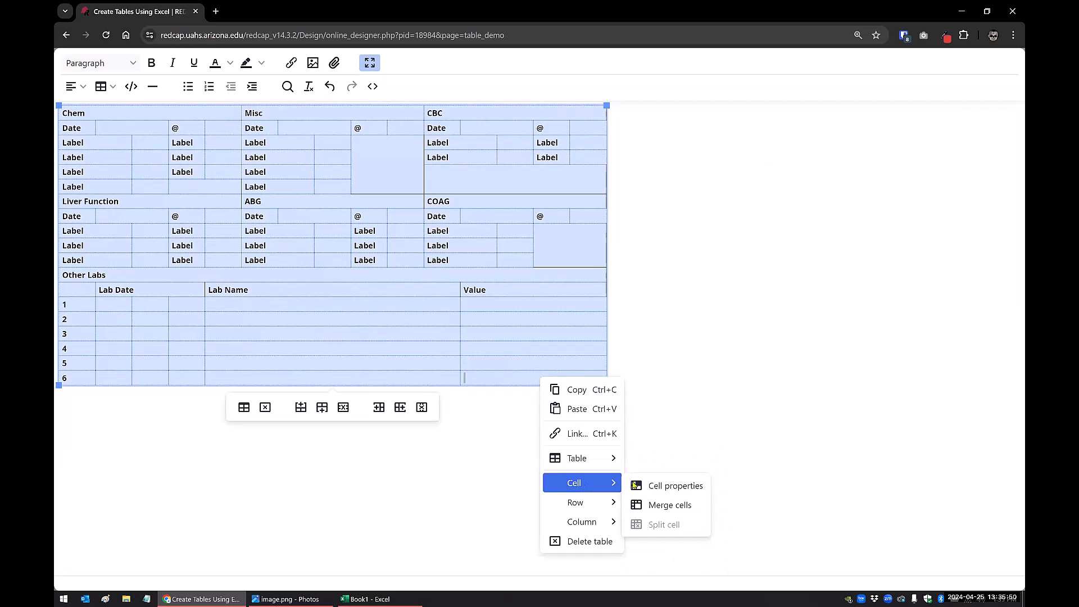
left_click(649, 487)
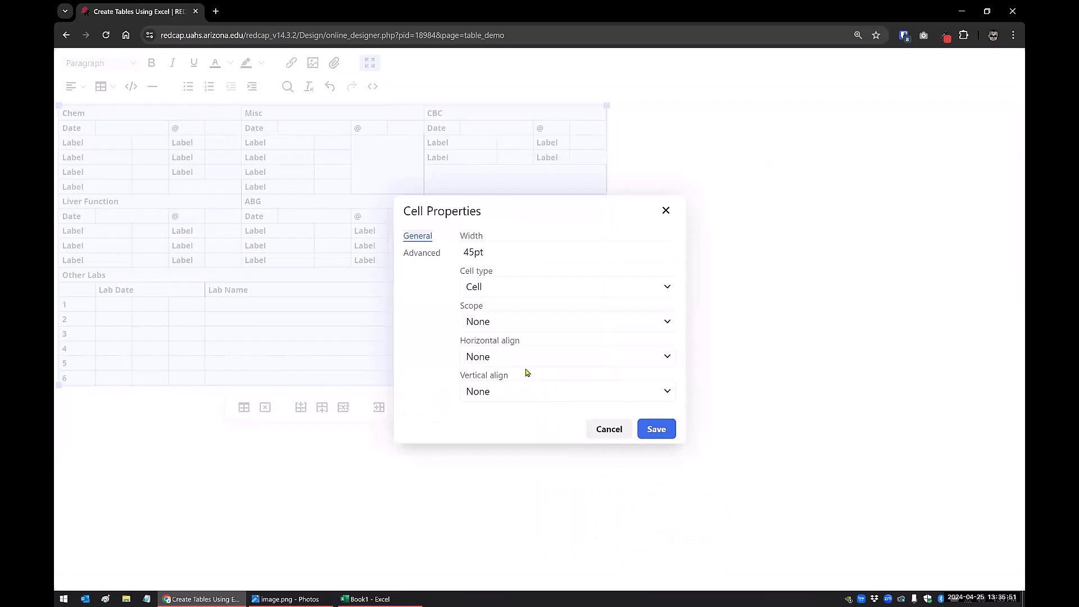
left_click(425, 254)
left_click(472, 251)
type("1px")
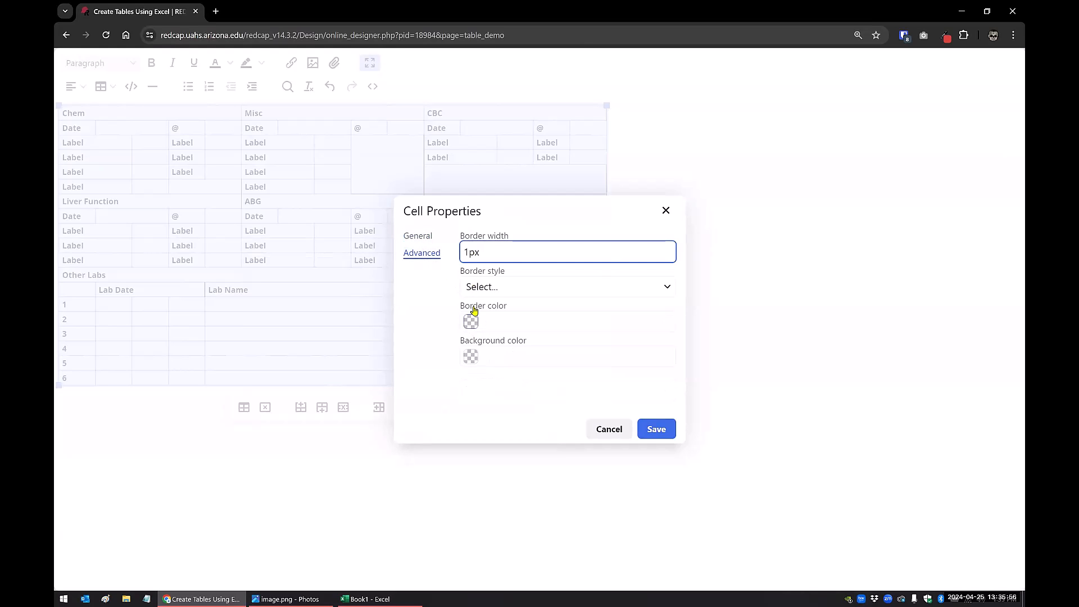
left_click(473, 286)
left_click(478, 330)
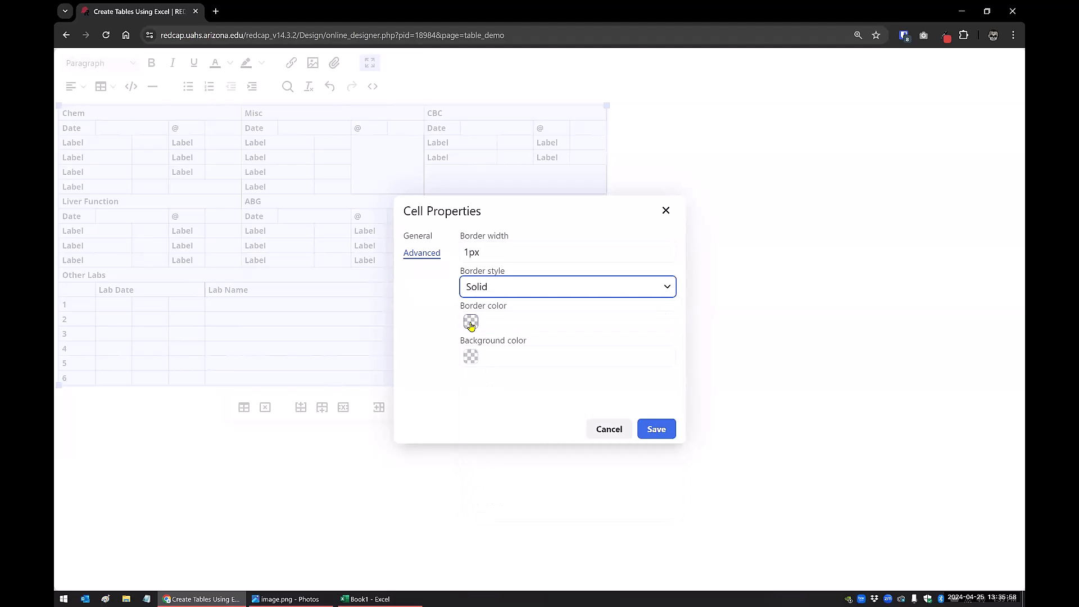
left_click(471, 321)
left_click(475, 413)
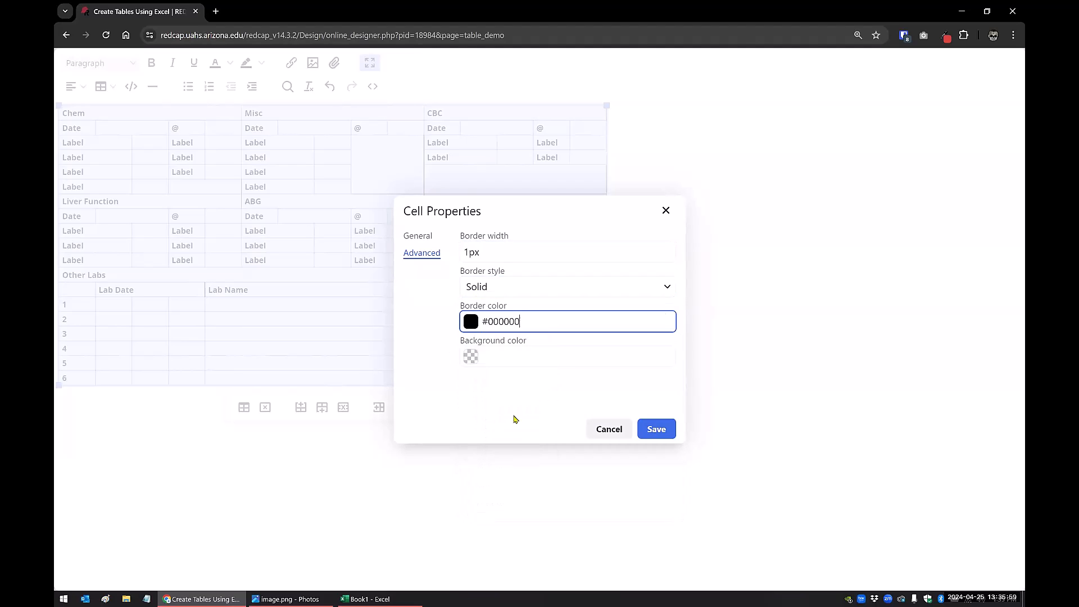
left_click(651, 429)
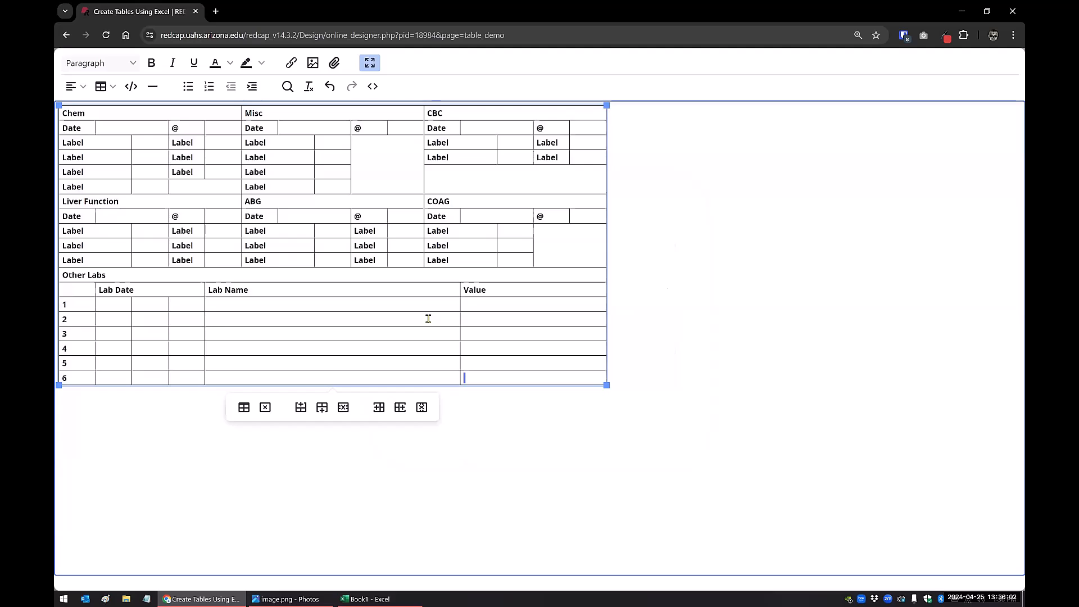
Enter the placeholder {field_1} in the empty cell beside the Chem block's Date label, and erase it again.
left_click(142, 127)
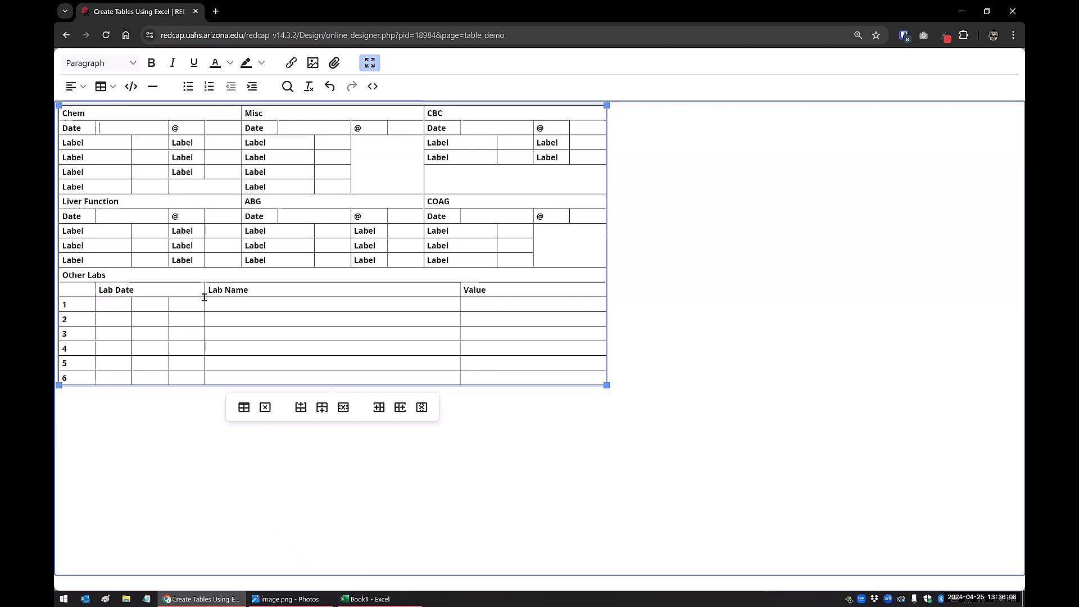
type("{field_1")
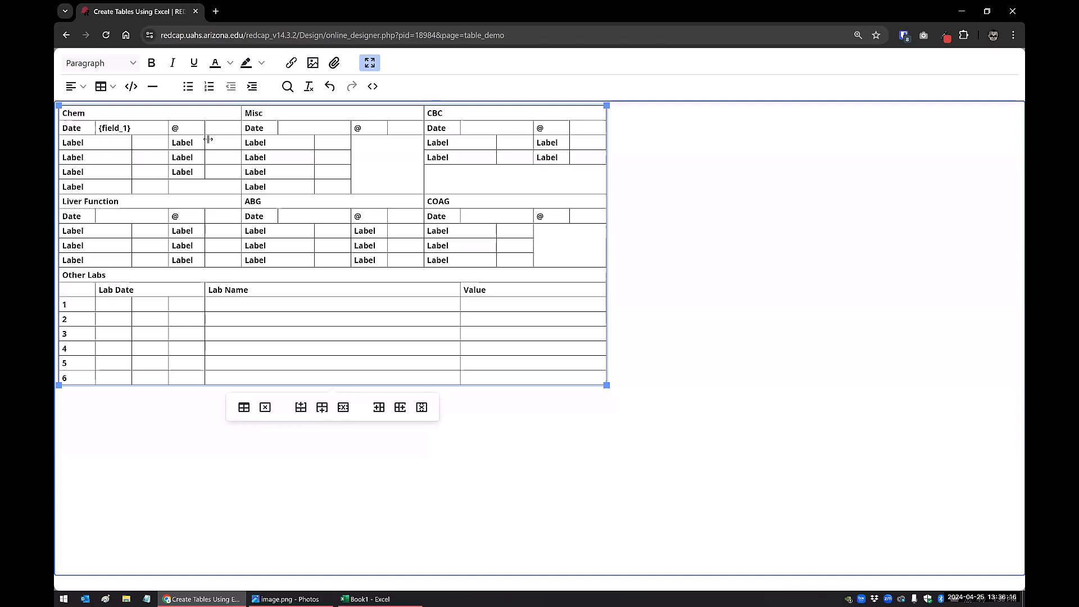
key("BackSpace")
key("BackSpace")
key("BackSpace")
key("BackSpace")
key("BackSpace")
key("BackSpace")
key("BackSpace")
key("BackSpace")
key("BackSpace")
Leave the fullscreen label editor and save the demo_table field.
key("ctrl+shift+f")
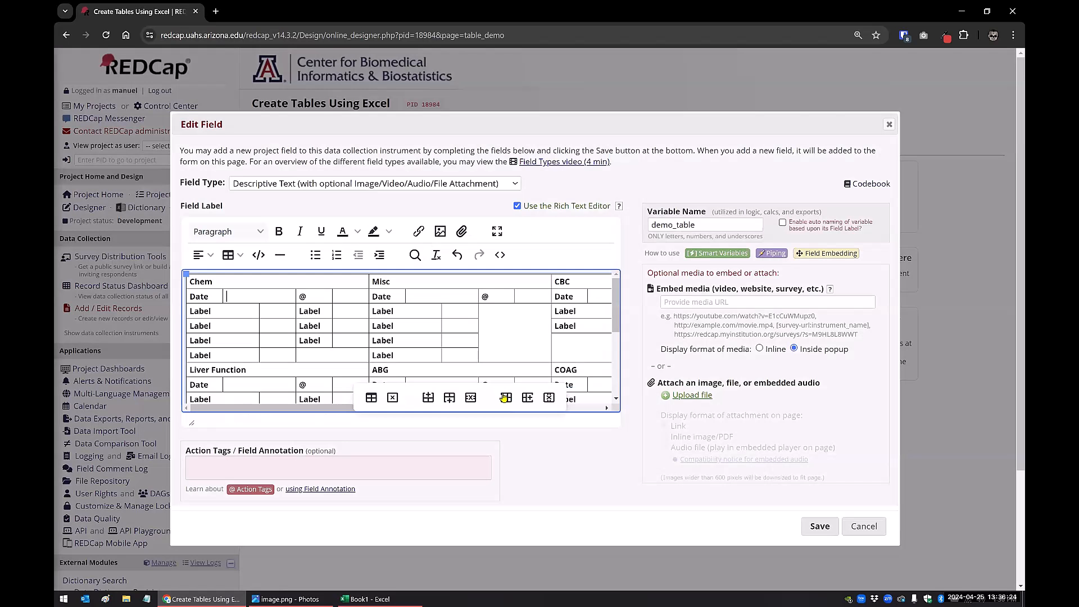
left_click(820, 527)
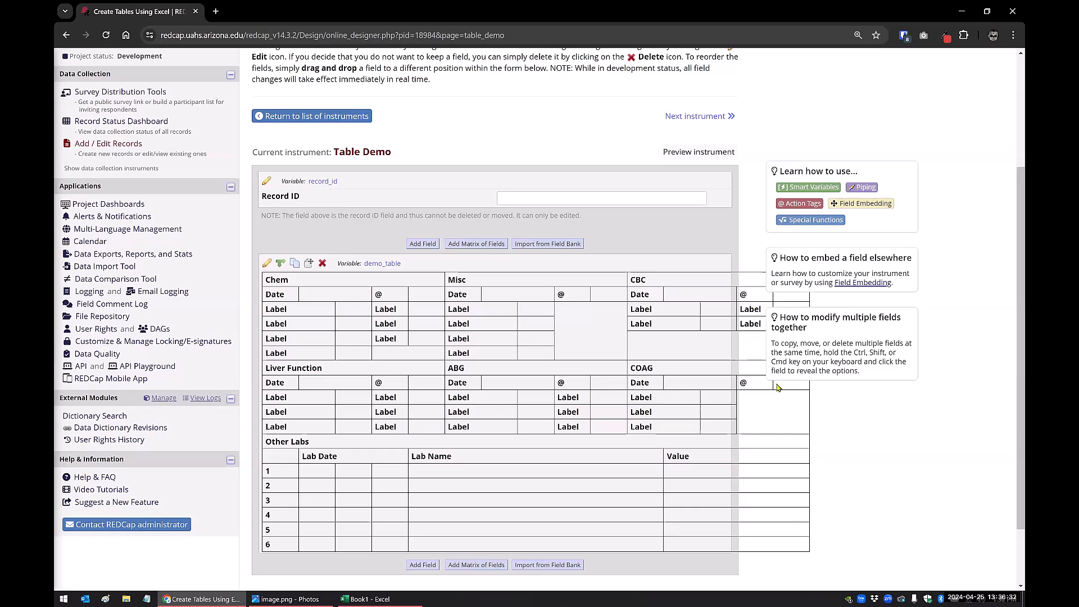
Open the Record Status Dashboard in a new browser tab and view the Table Demo form in a new record.
scroll(303, 352, "up", 2)
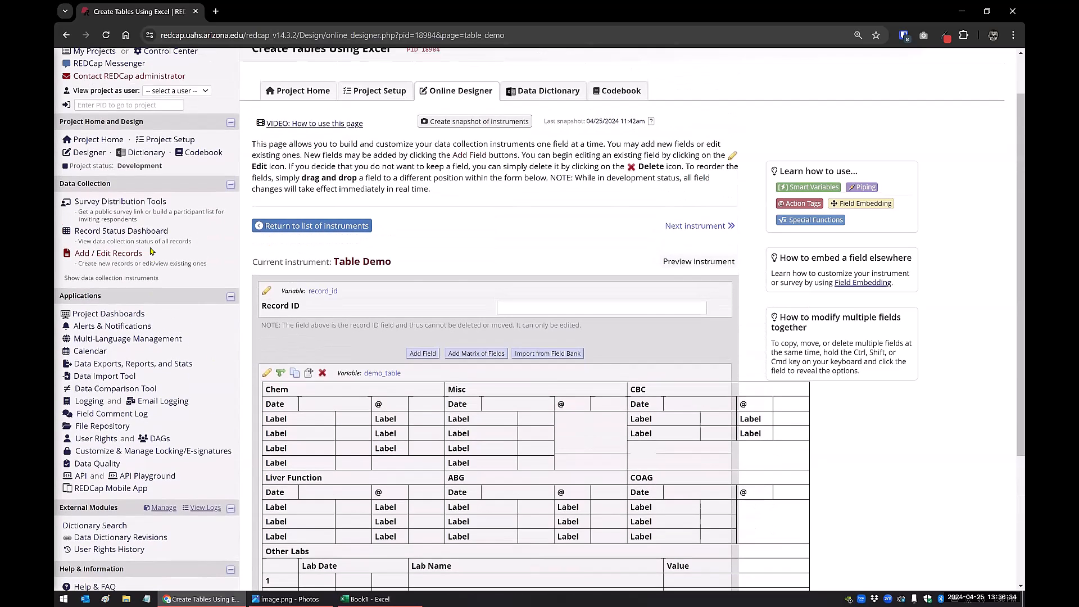
right_click(147, 233)
left_click(180, 241)
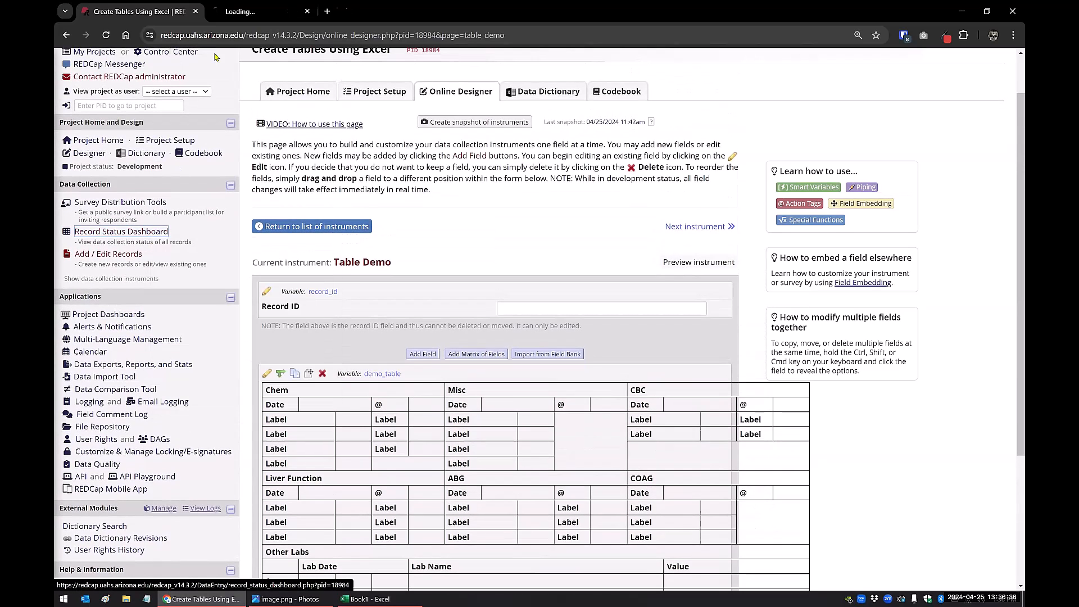
left_click(251, 16)
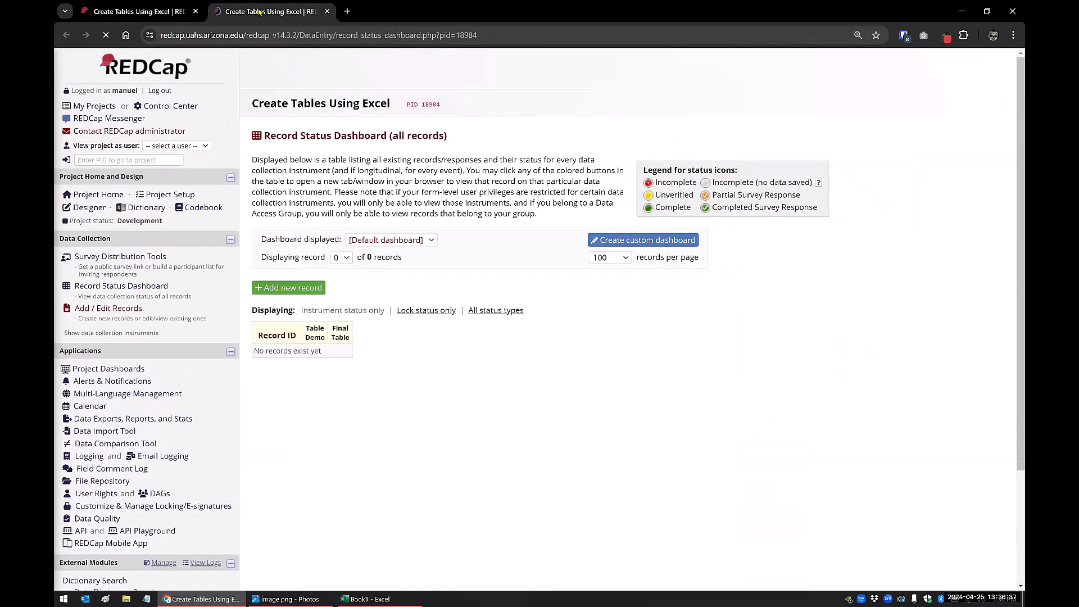
left_click(295, 288)
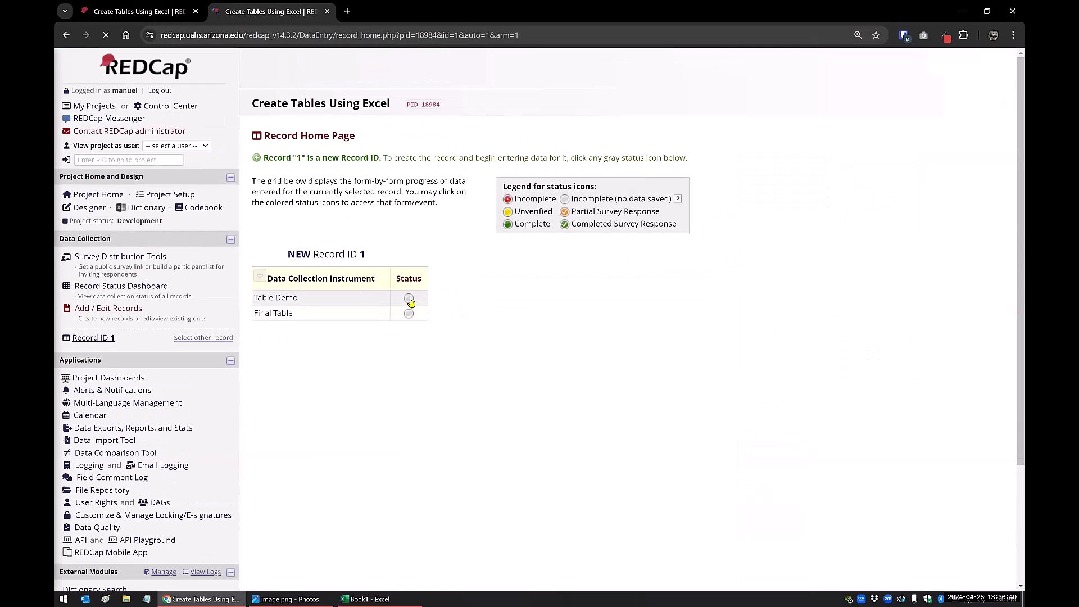
left_click(409, 298)
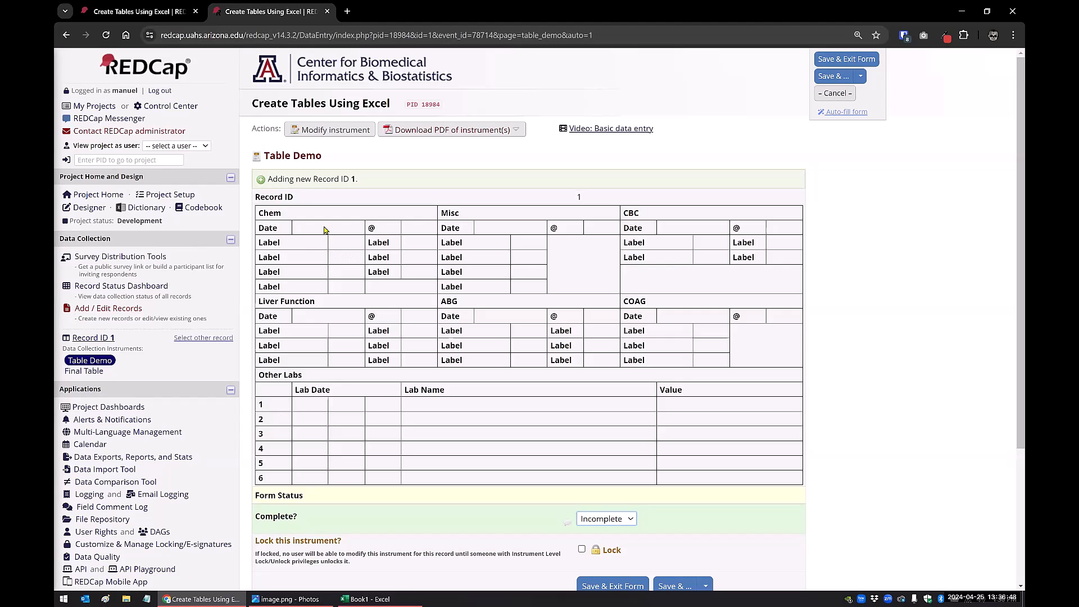
Return to the Online Designer and reopen the demo_table field's label editor in fullscreen.
left_click(172, 9)
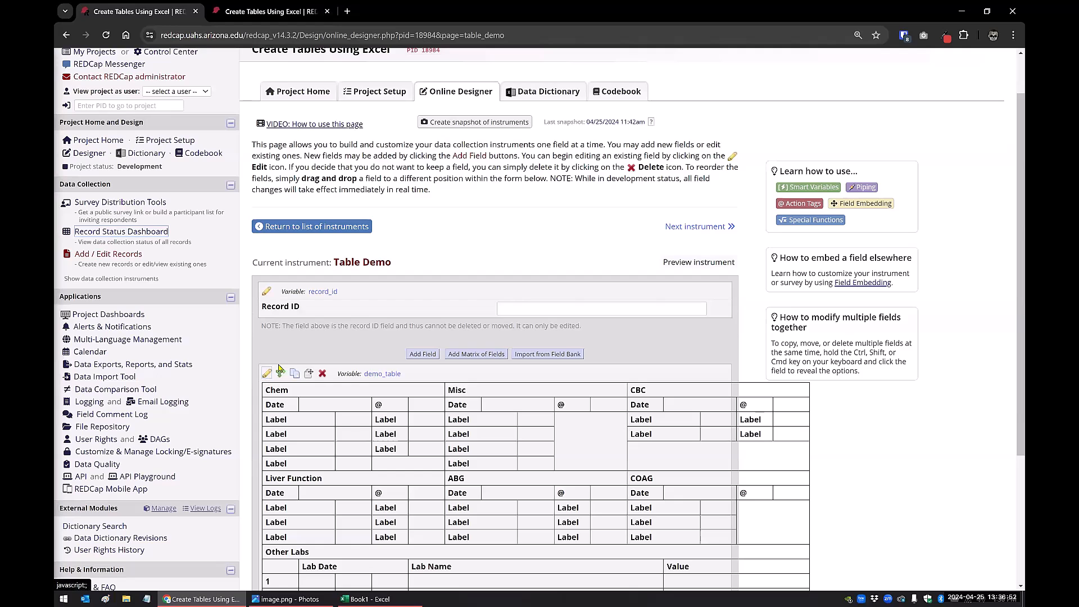
left_click(230, 296)
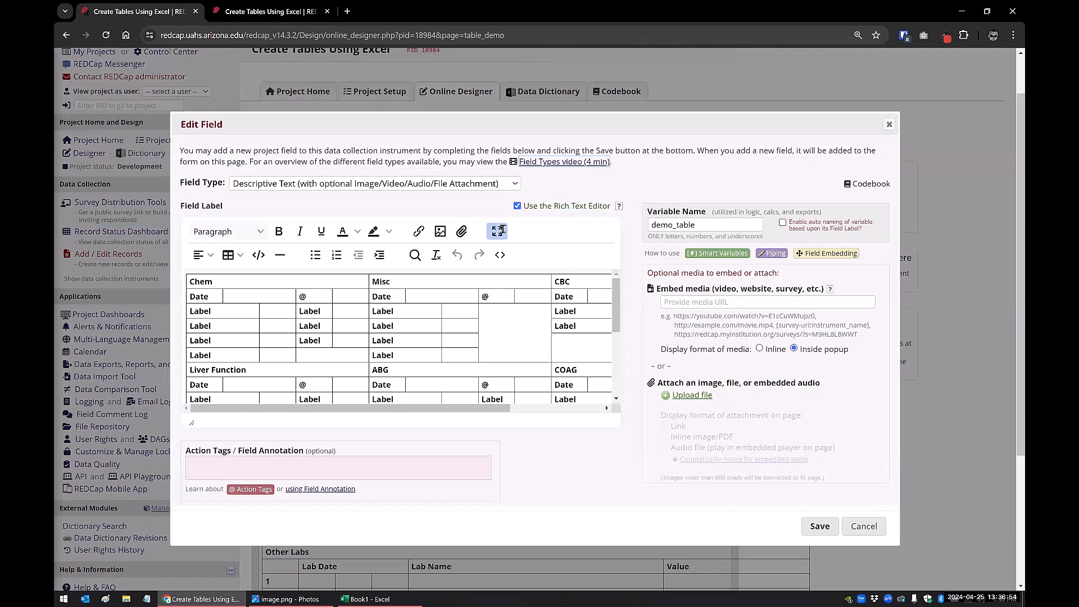
left_click(494, 230)
left_click(96, 144)
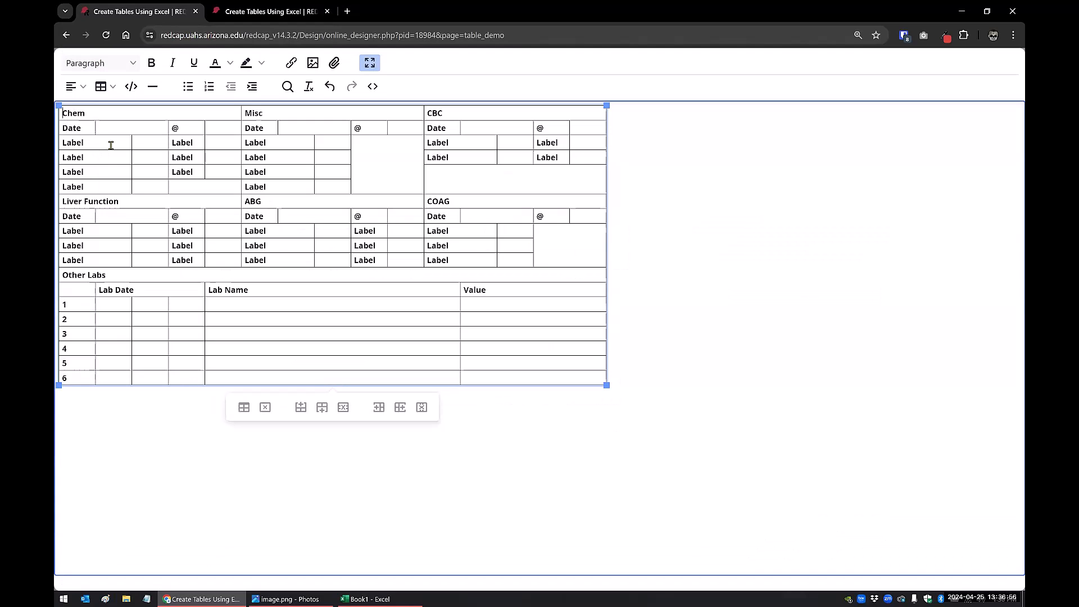
Right-align both columns of Label cells in the Chem block, including the @ cell.
left_click_drag(110, 150, 109, 190)
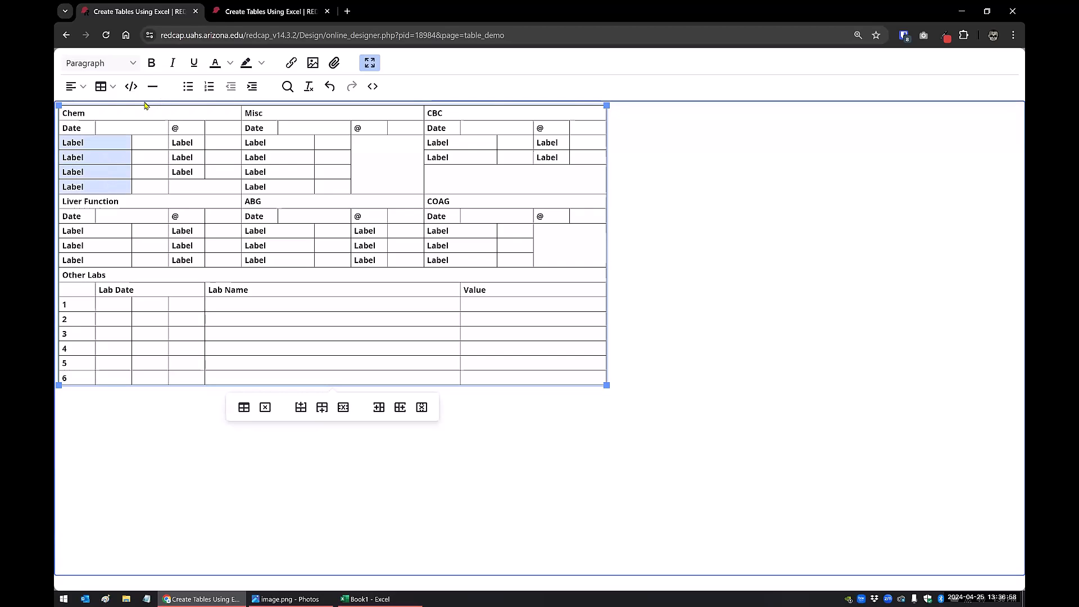
left_click(82, 87)
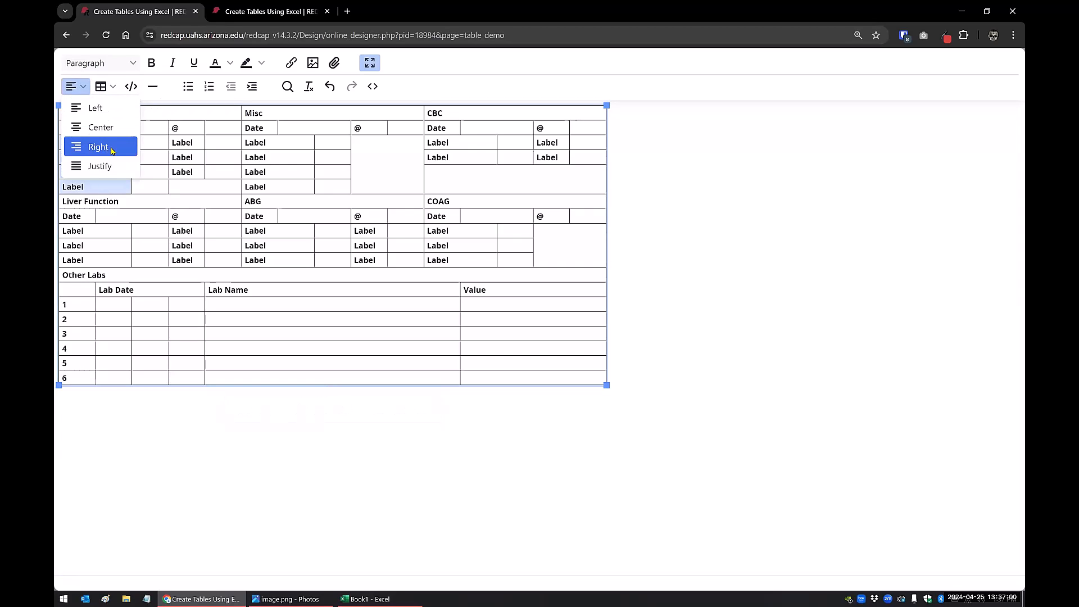
left_click(112, 148)
left_click_drag(172, 128, 181, 176)
left_click(82, 88)
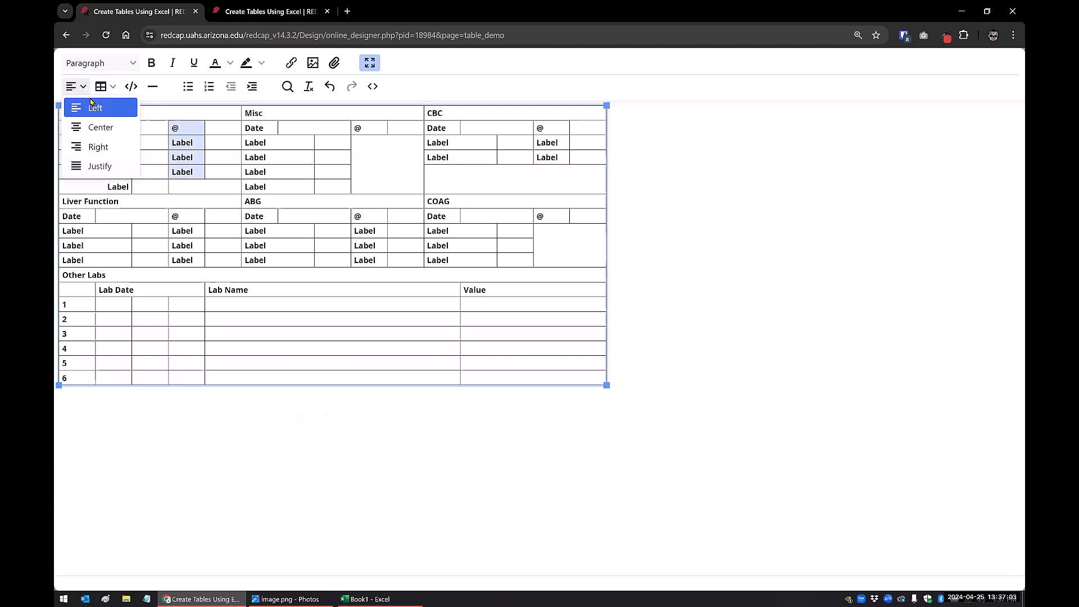
left_click(99, 147)
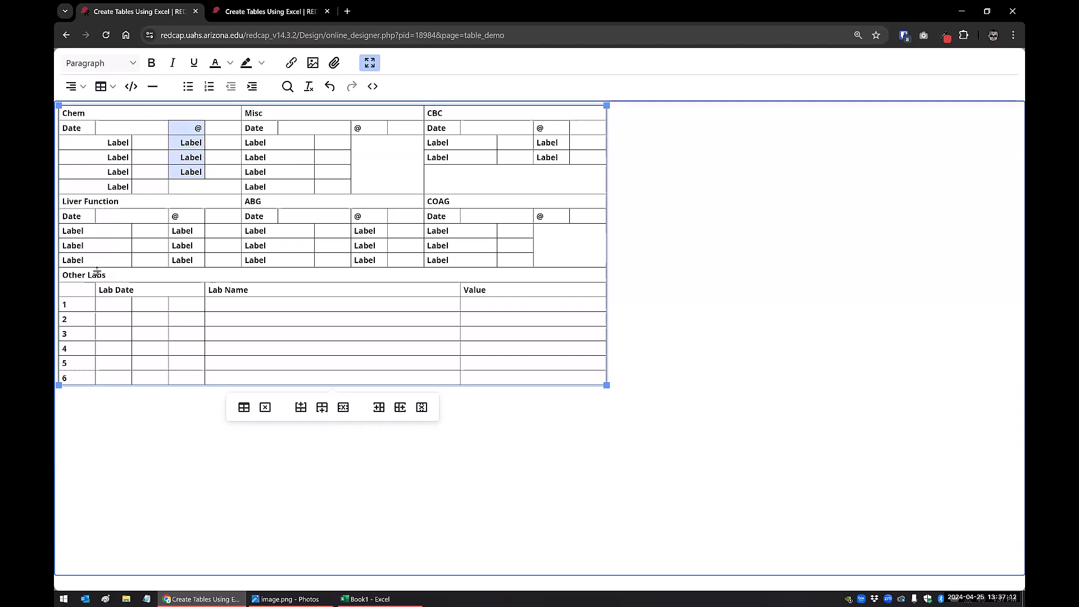
Try splitting the merged Liver Function title cell, and undo the split.
left_click_drag(70, 190, 166, 191)
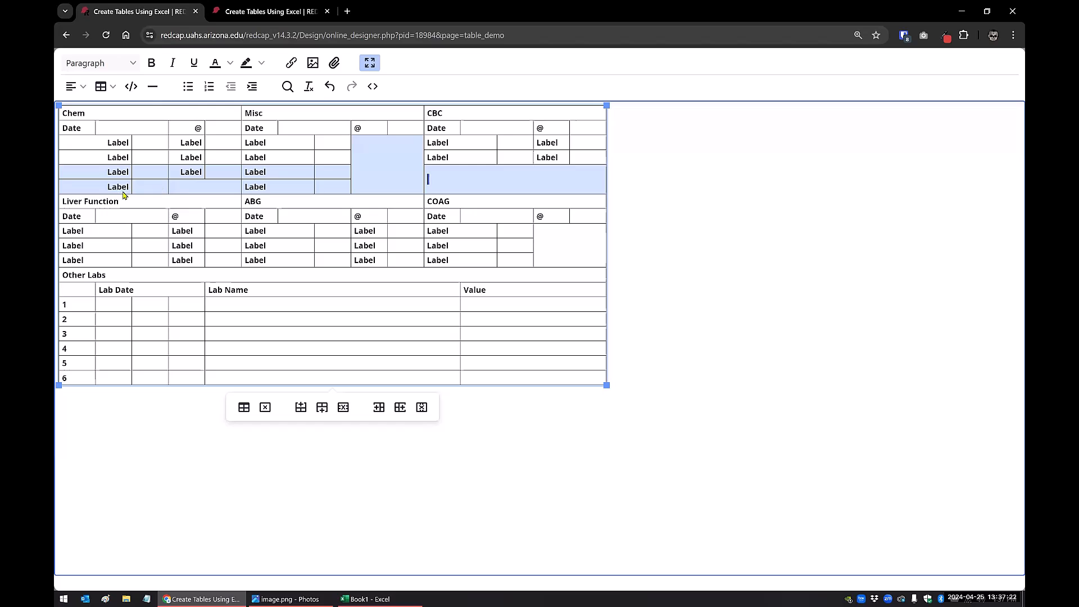
left_click(146, 200)
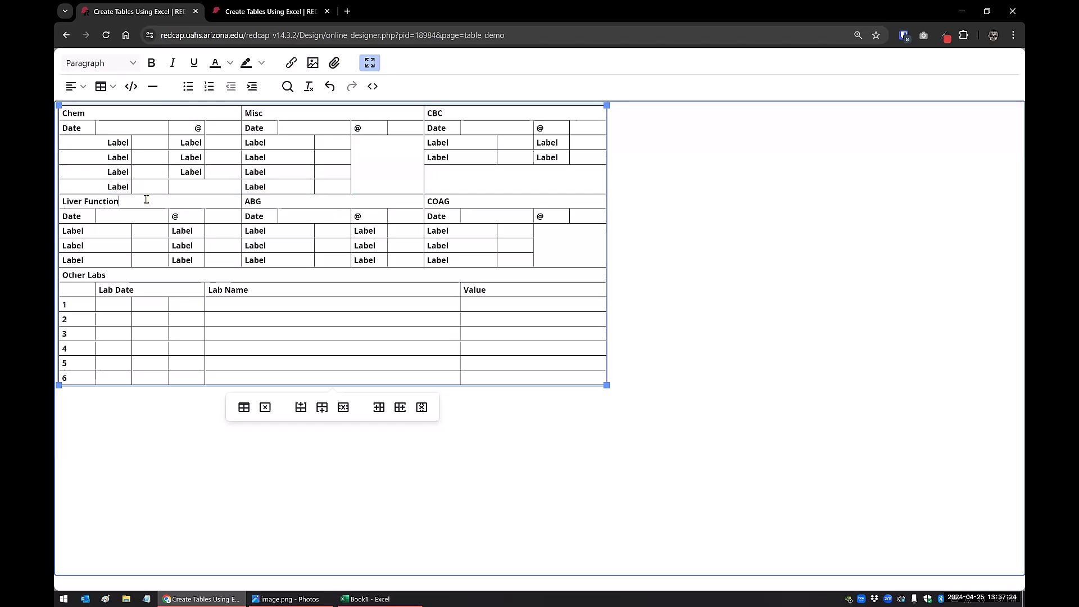
right_click(146, 200)
left_click(137, 201)
right_click(137, 202)
mouse_move(171, 307)
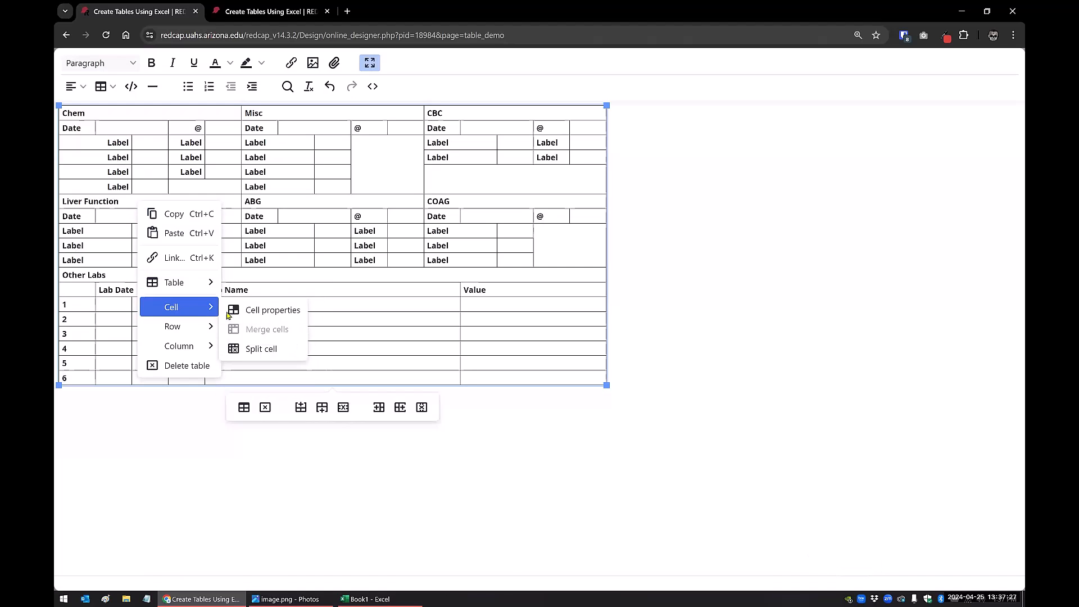
left_click(233, 349)
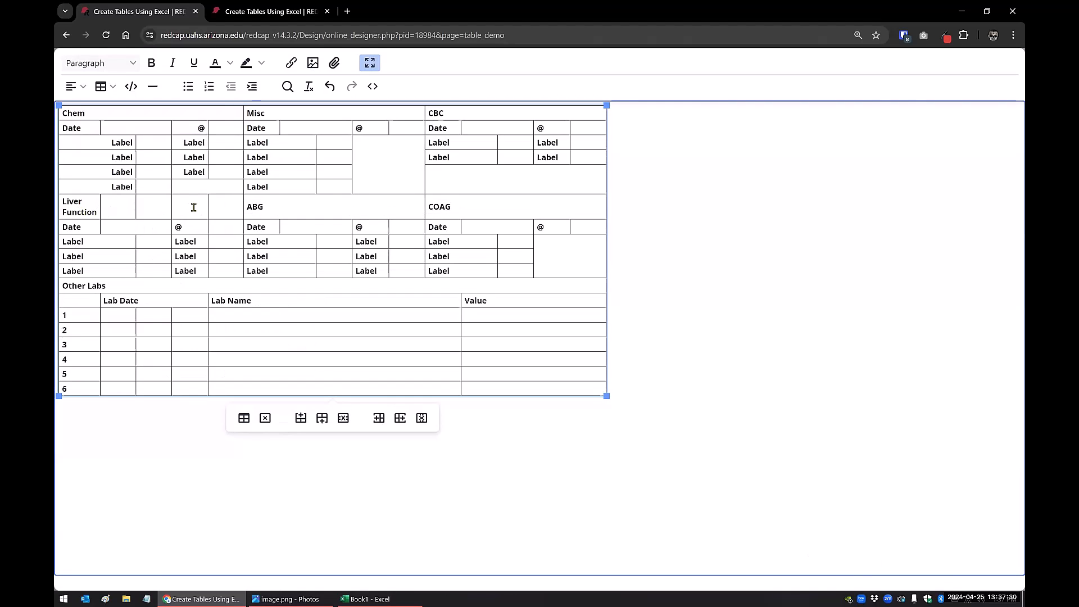
key("ctrl+z")
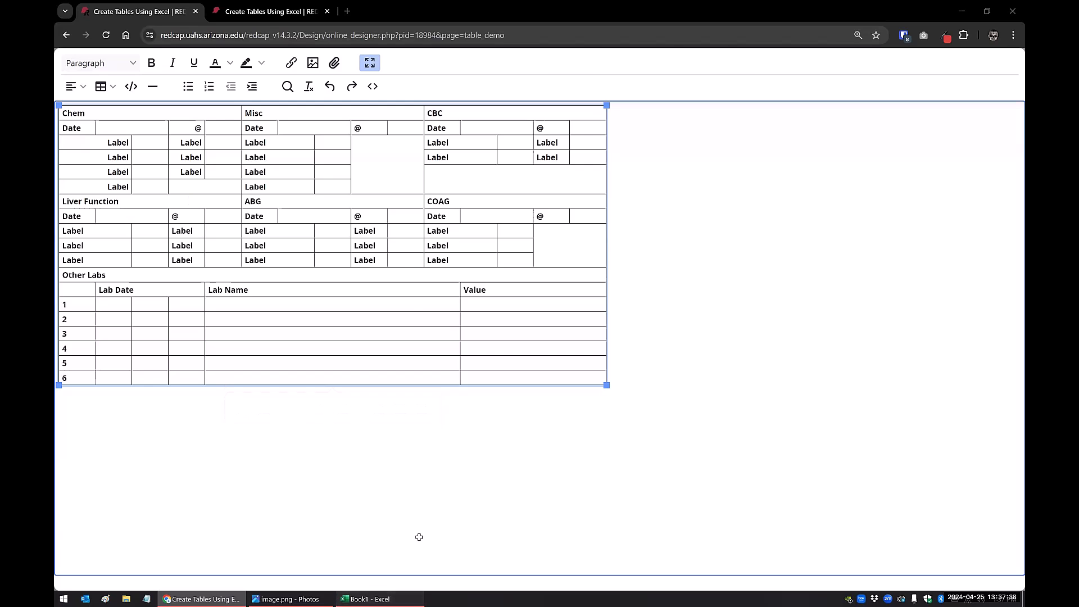
Switch to the Book1 workbook in Excel, clear the pending copy selection and insert a new column before column F, where Misc starts.
left_click(403, 596)
left_click(360, 332)
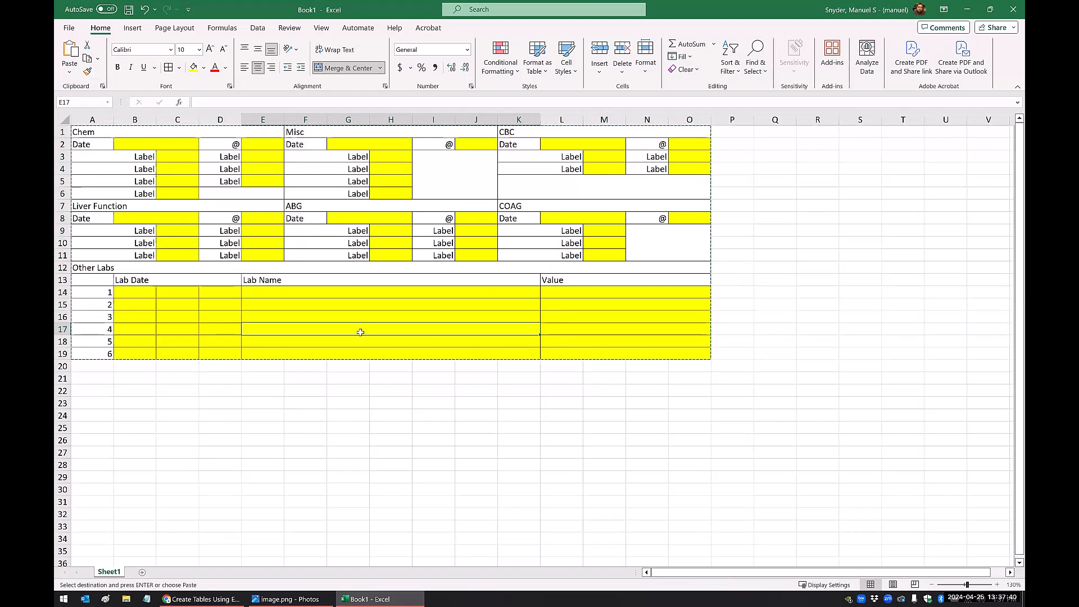
left_click(63, 255)
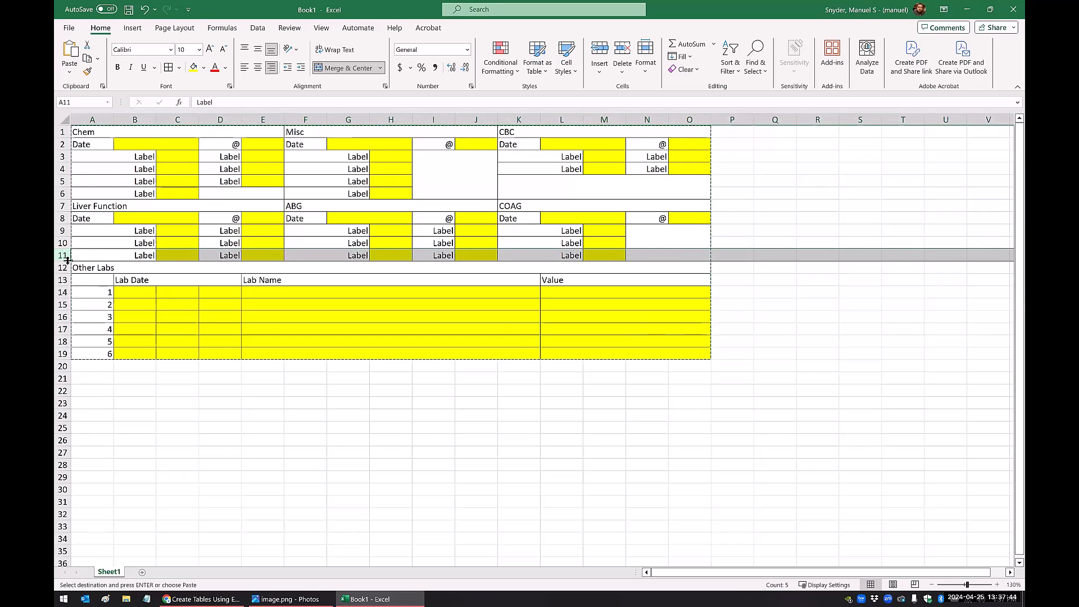
left_click(226, 378)
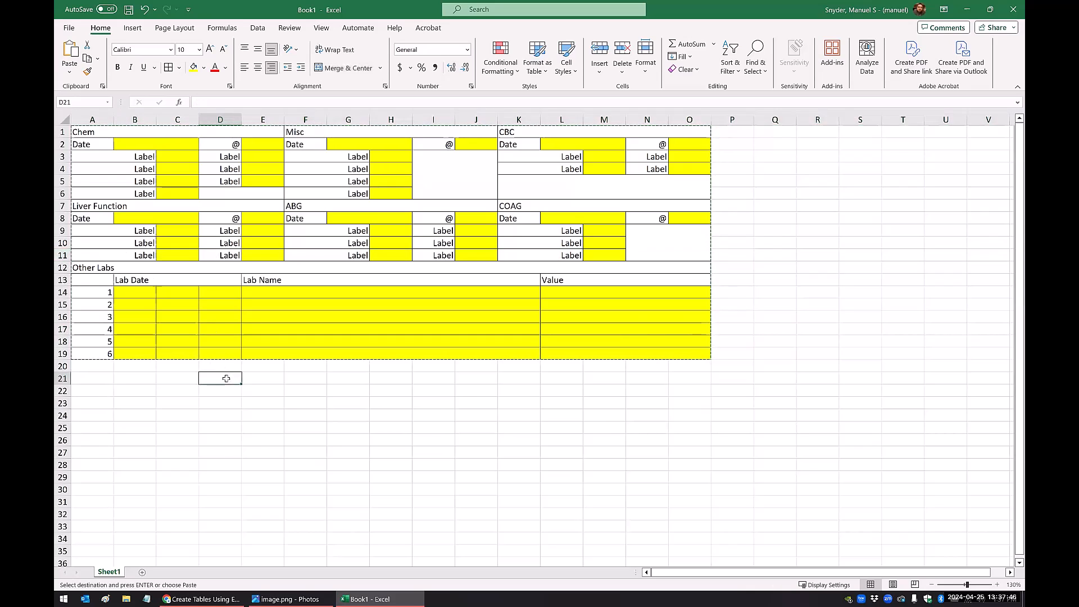
left_click(304, 119)
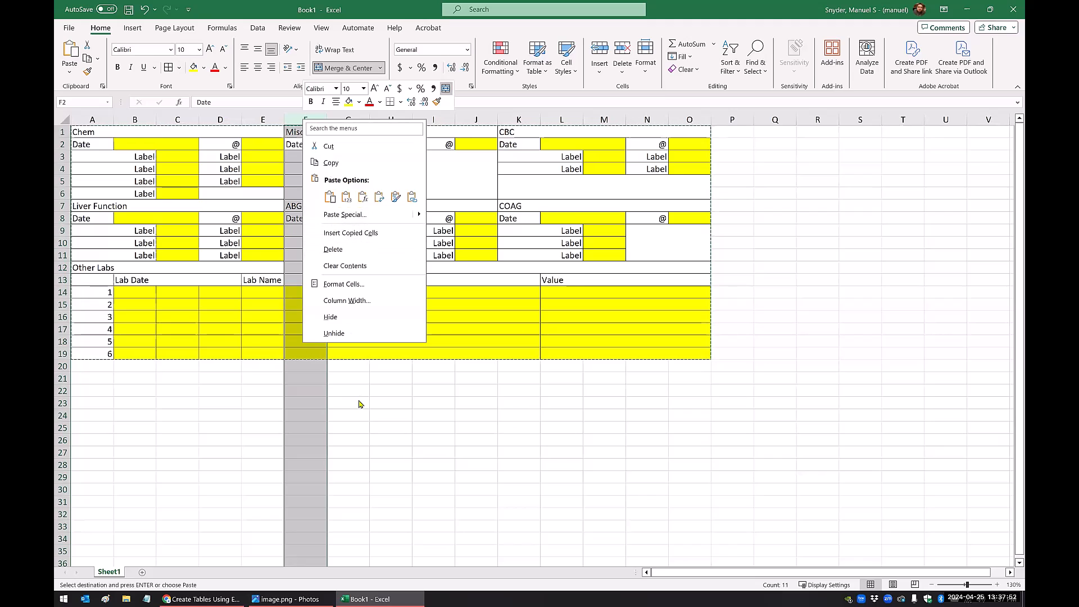
key("Escape")
key("Escape")
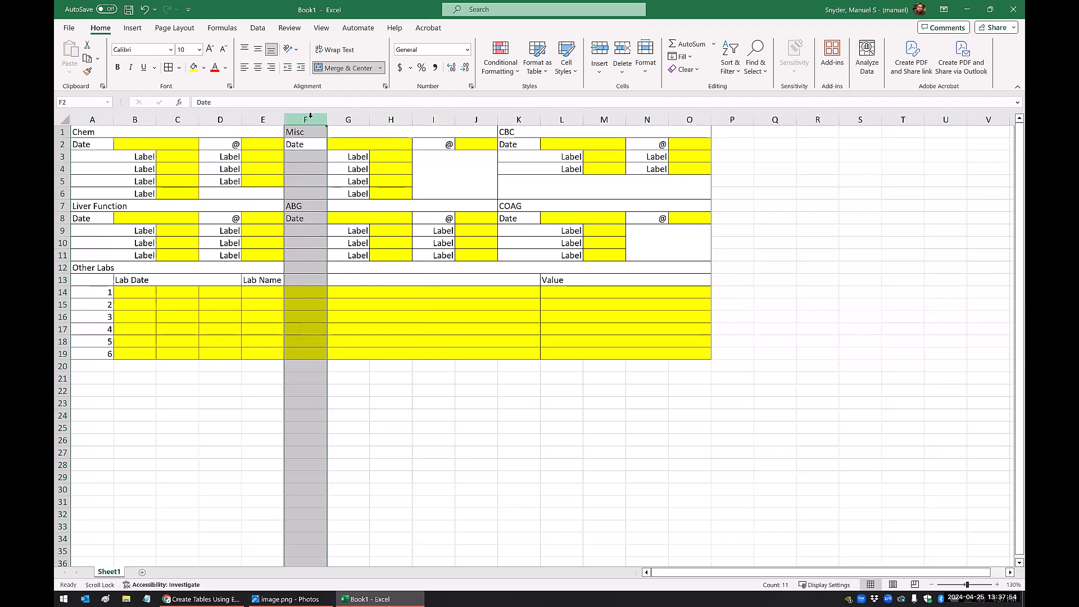
right_click(311, 119)
left_click(339, 232)
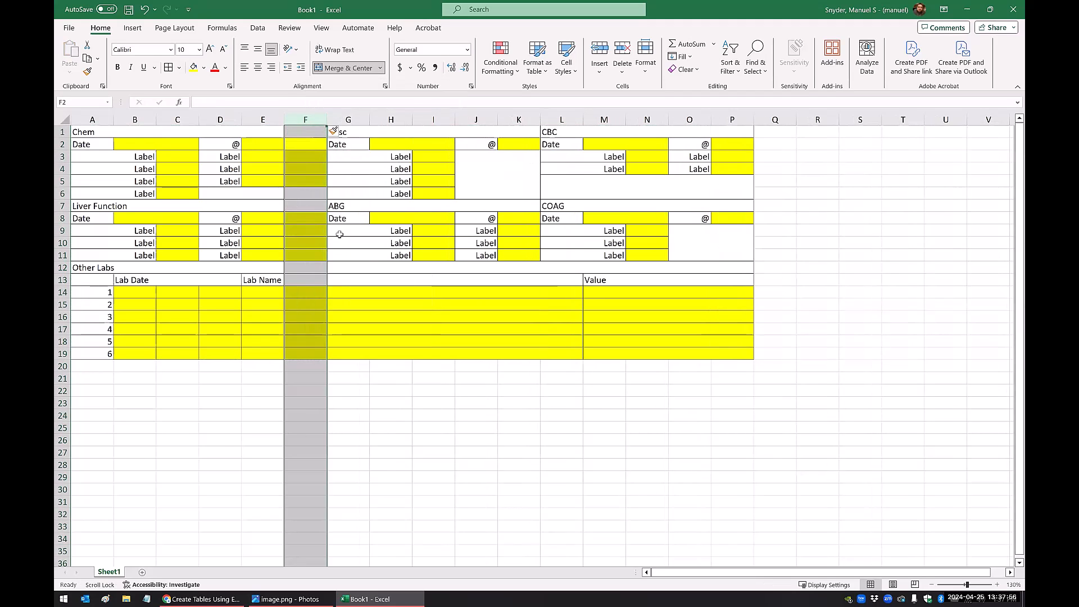
Delete the newly inserted column F before the Misc block from the lab table.
left_click(305, 169)
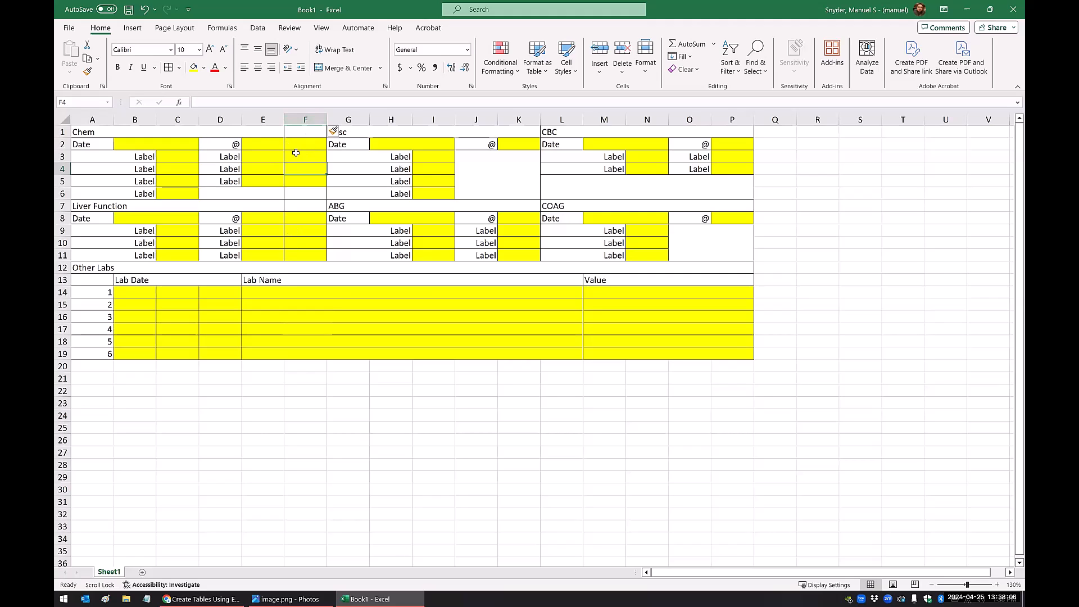
left_click_drag(279, 149, 295, 147)
right_click(301, 122)
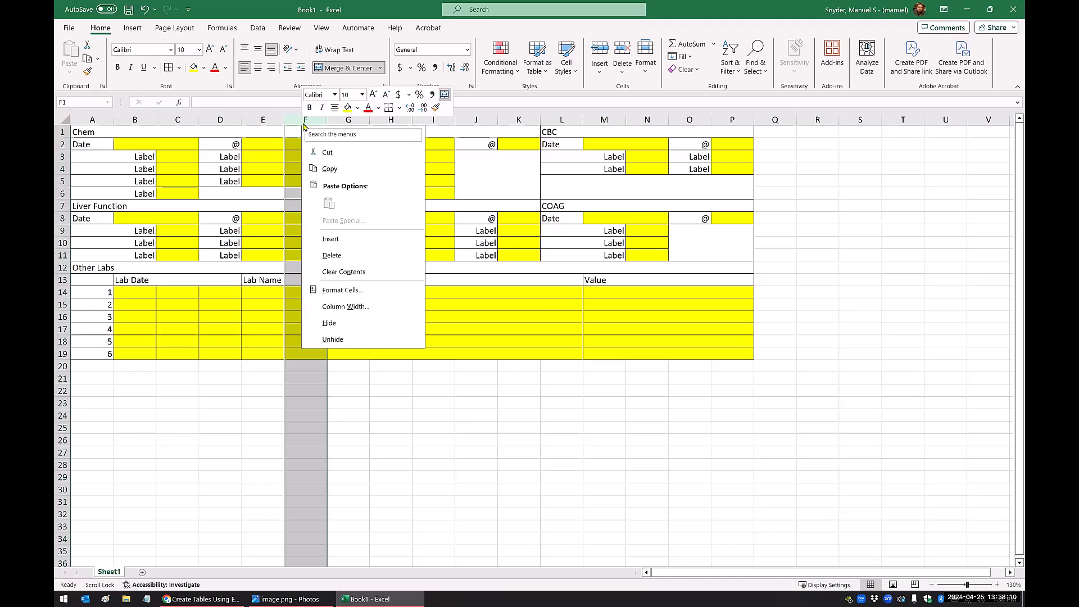
left_click(323, 252)
left_click(375, 294)
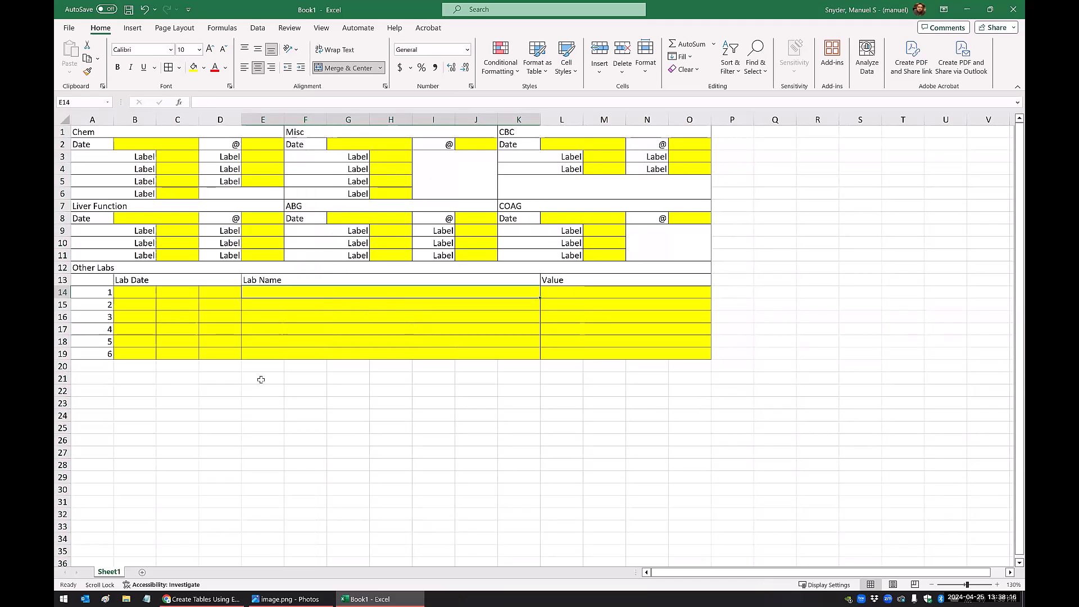
Switch back to REDCap, exit the fullscreen label editor and cancel the demo_table field edits.
left_click(202, 599)
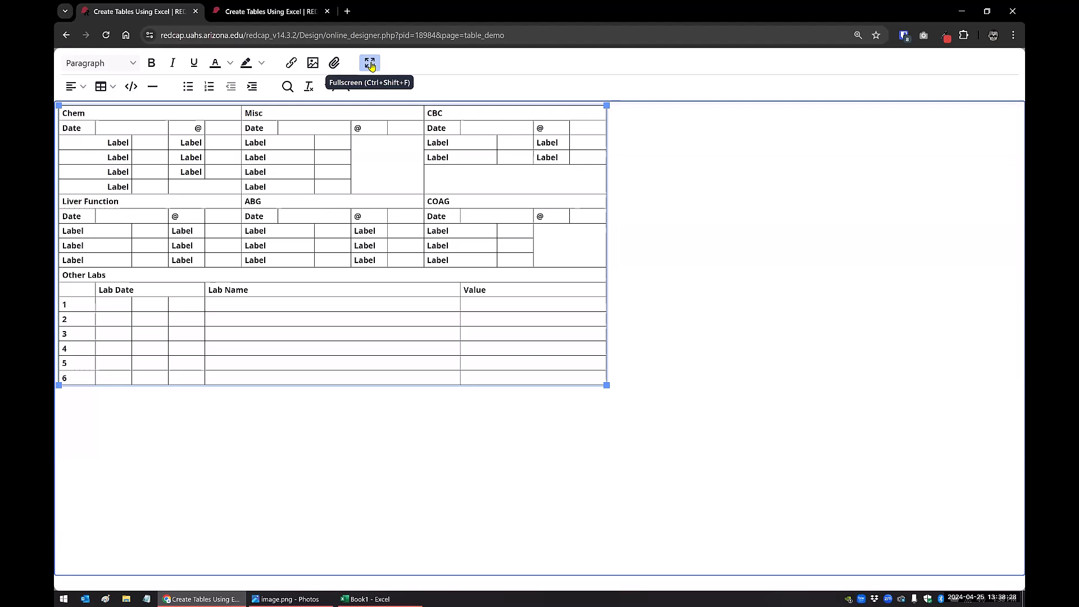
key("ctrl+shift+f")
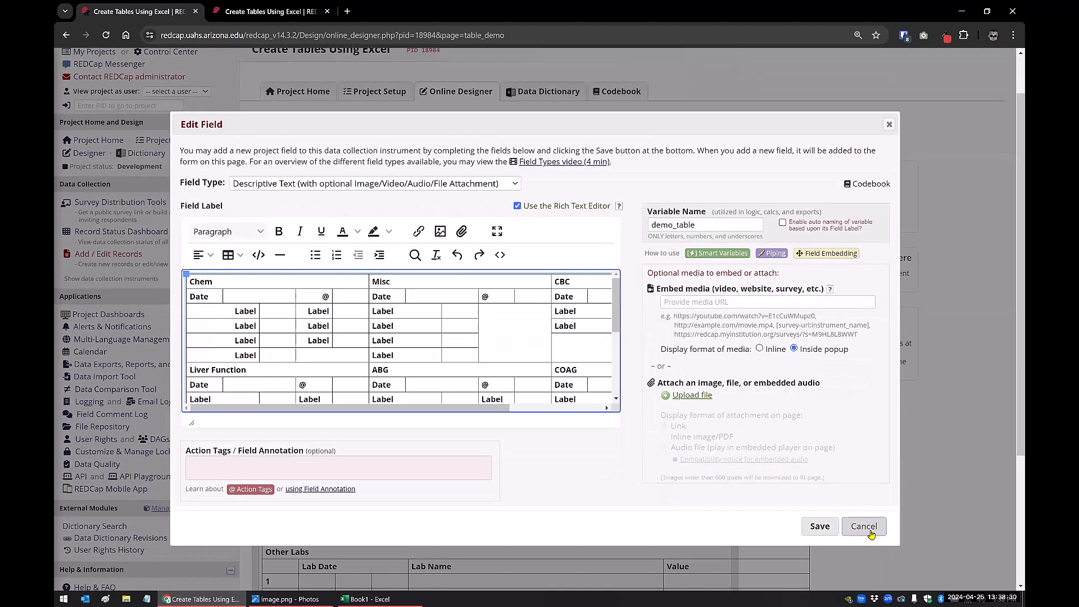
left_click(820, 526)
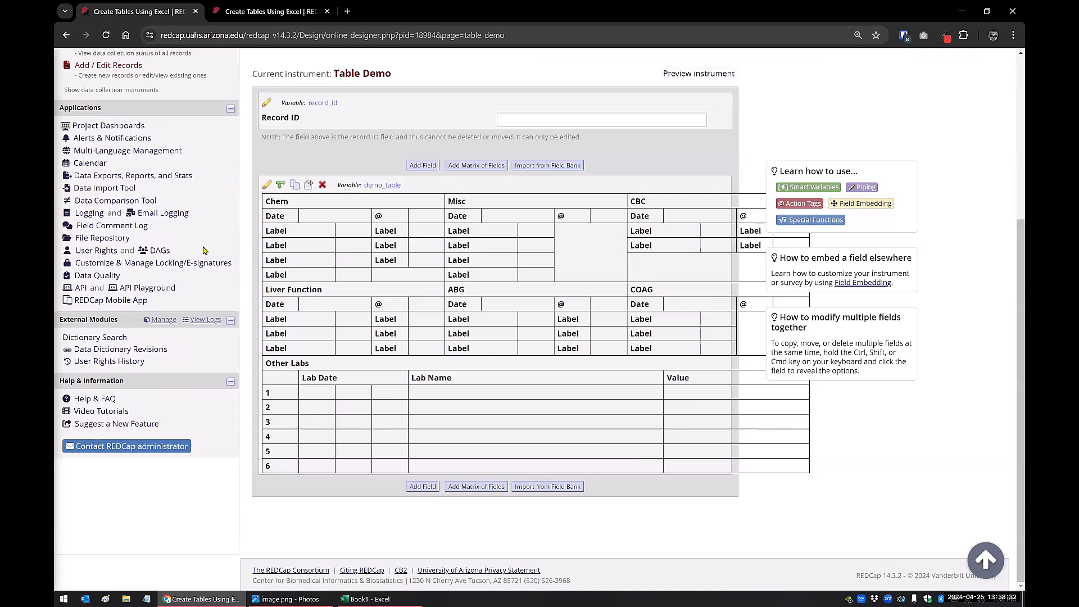
View the Final Table data entry form of record 1 and examine its finished layout.
scroll(103, 258, "up", 3)
key("ctrl+Tab")
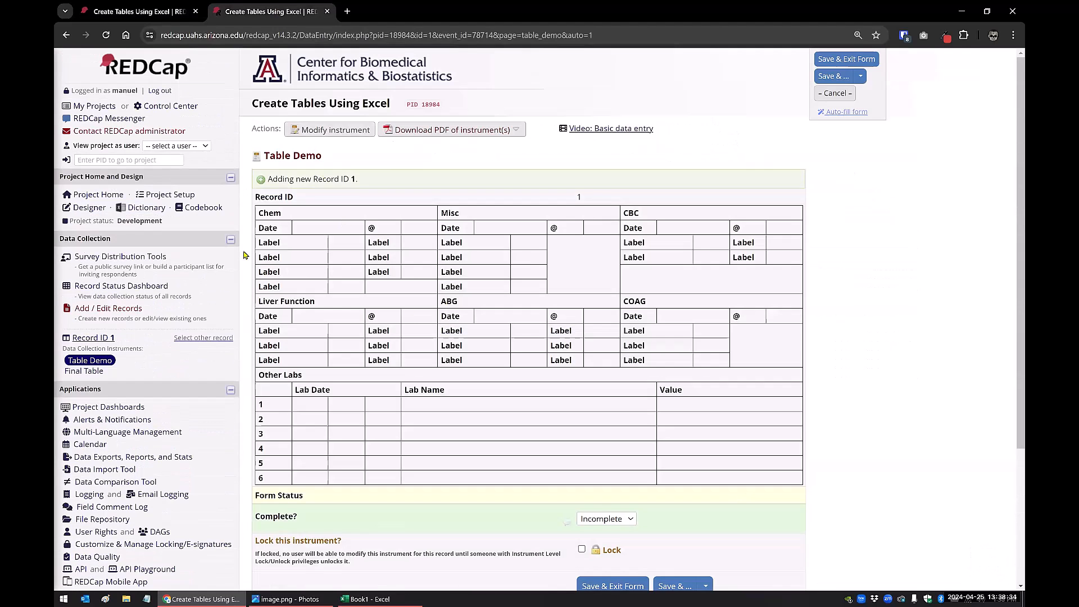
left_click(88, 372)
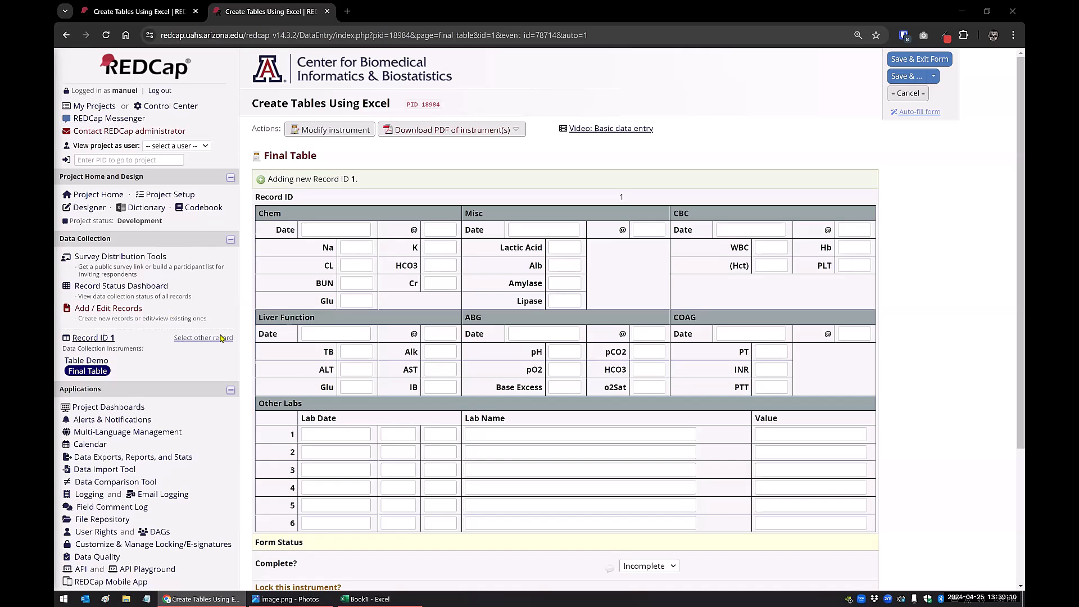
scroll(441, 313, "down", 3)
scroll(362, 235, "up", 3)
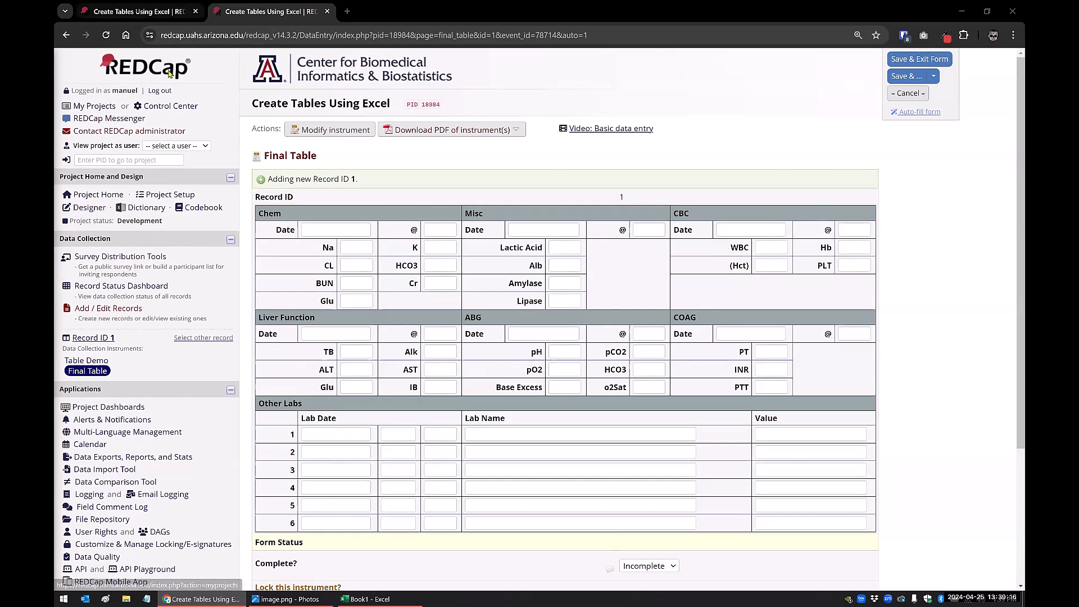
Open the Final Table instrument in the Online Designer and compare its embedded temp fields with the data entry form.
left_click(162, 8)
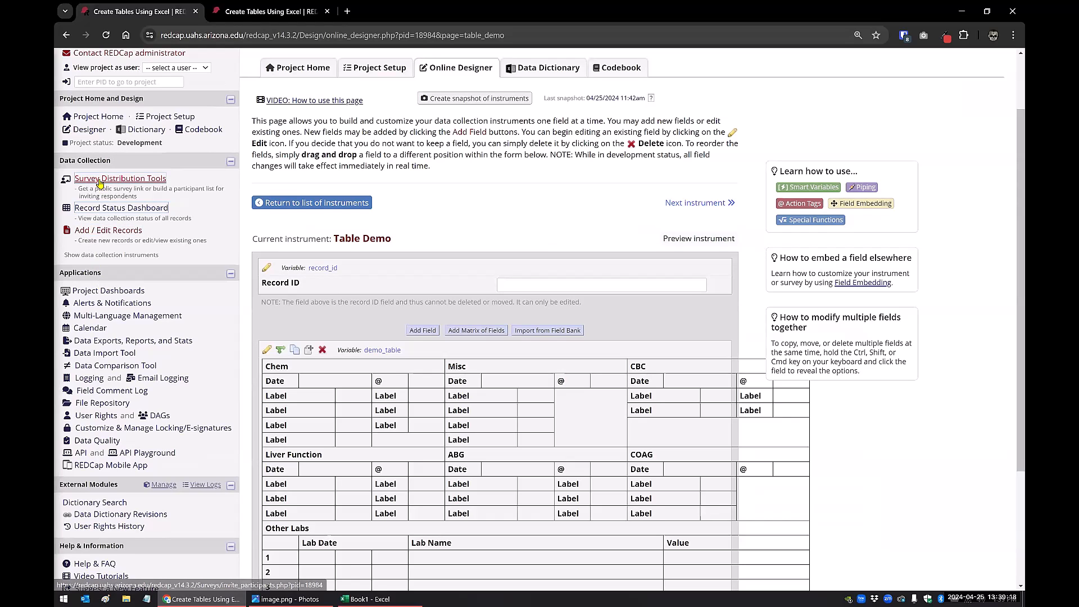
left_click(89, 130)
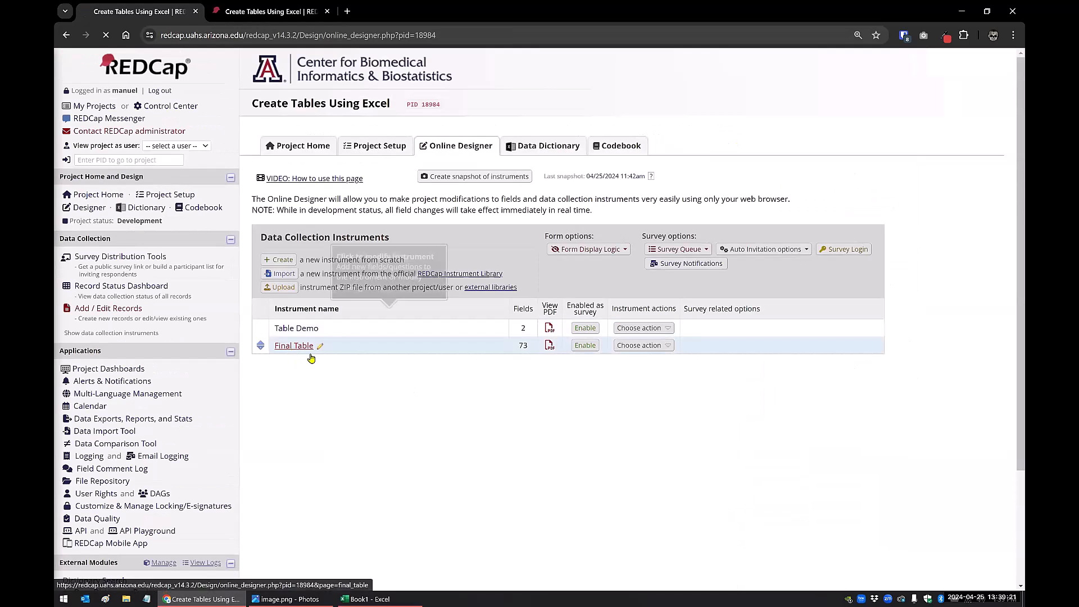
left_click(312, 357)
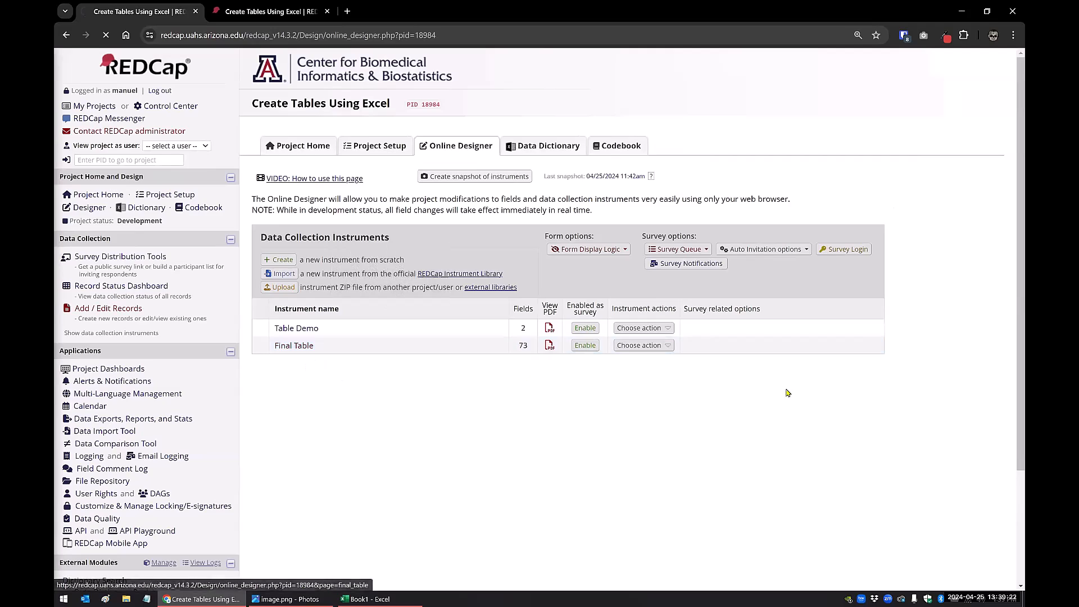
scroll(571, 363, "down", 3)
scroll(572, 363, "down", 3)
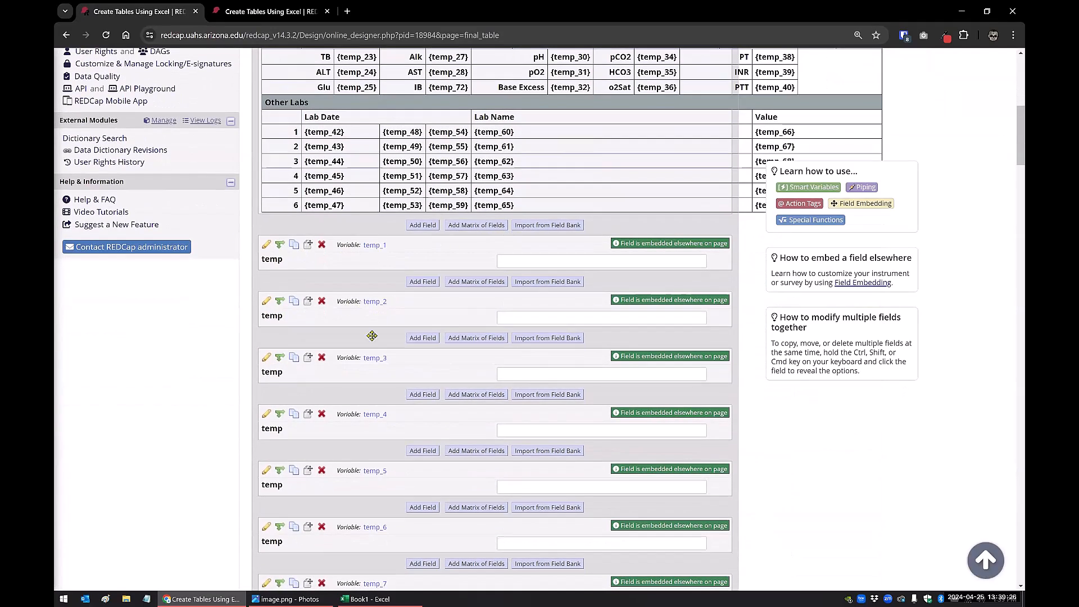
scroll(375, 346, "up", 4)
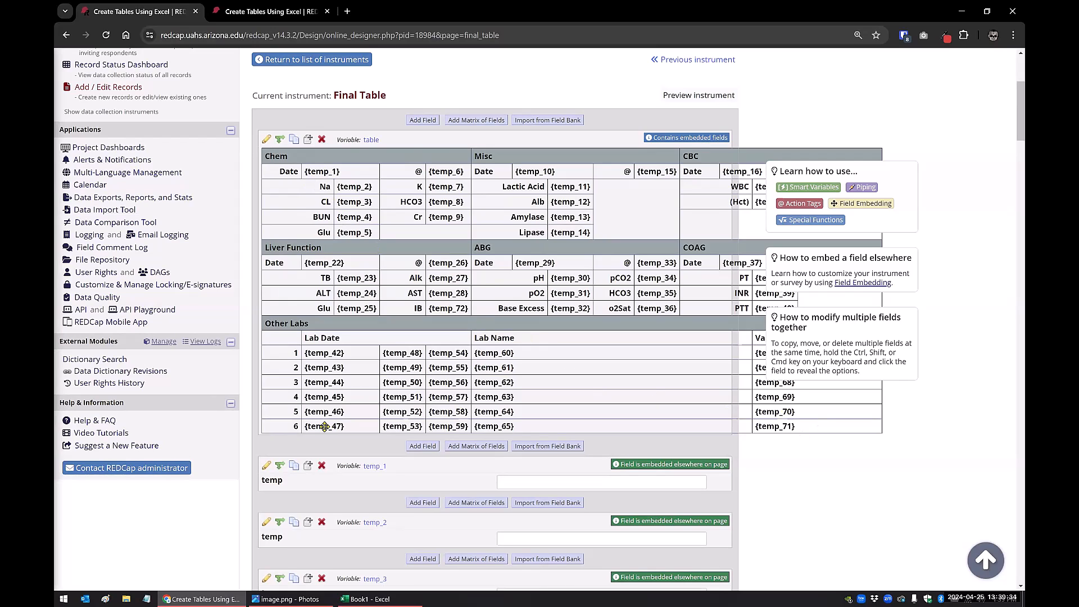
left_click(265, 17)
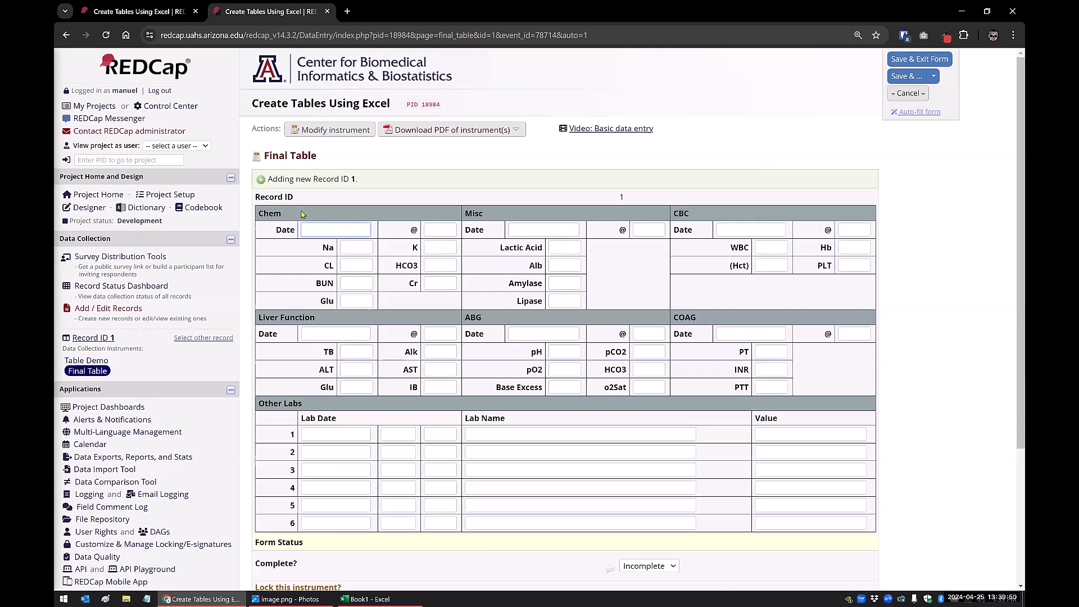
left_click(141, 11)
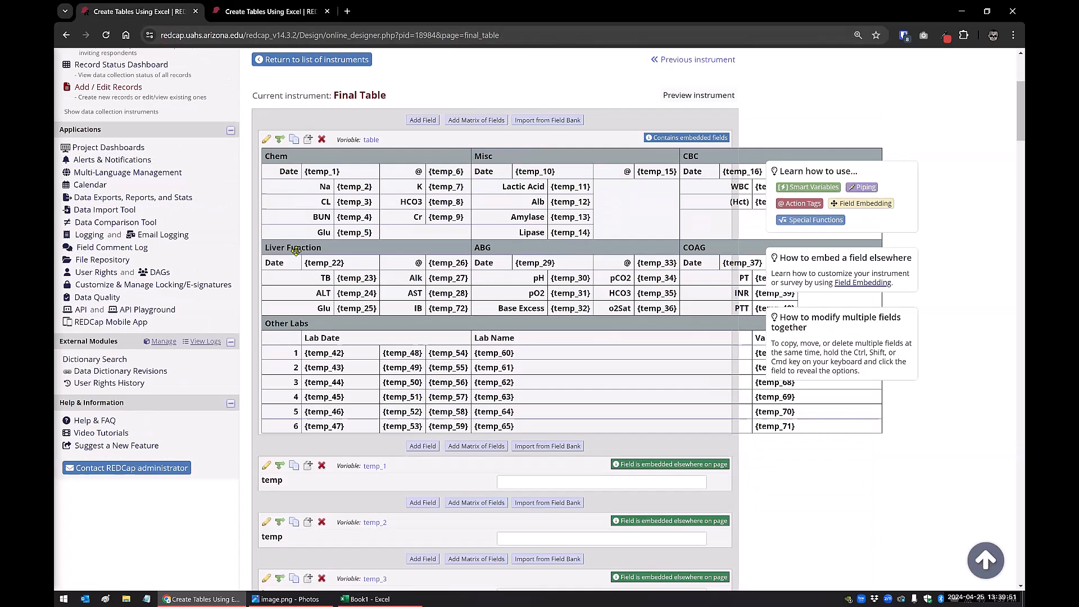
Copy the whole table from the Final Table instrument's table field label and paste it into a new sheet in Excel's Book1.
left_click(264, 140)
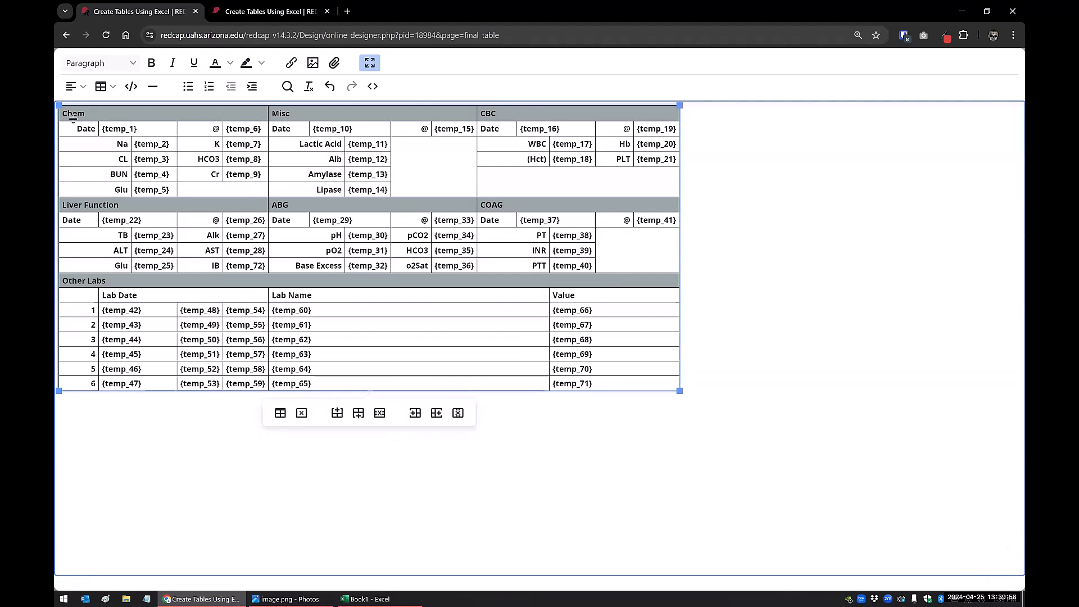
mouse_move(61, 111)
left_mouse_down()
mouse_move(565, 312)
mouse_move(645, 389)
left_mouse_up()
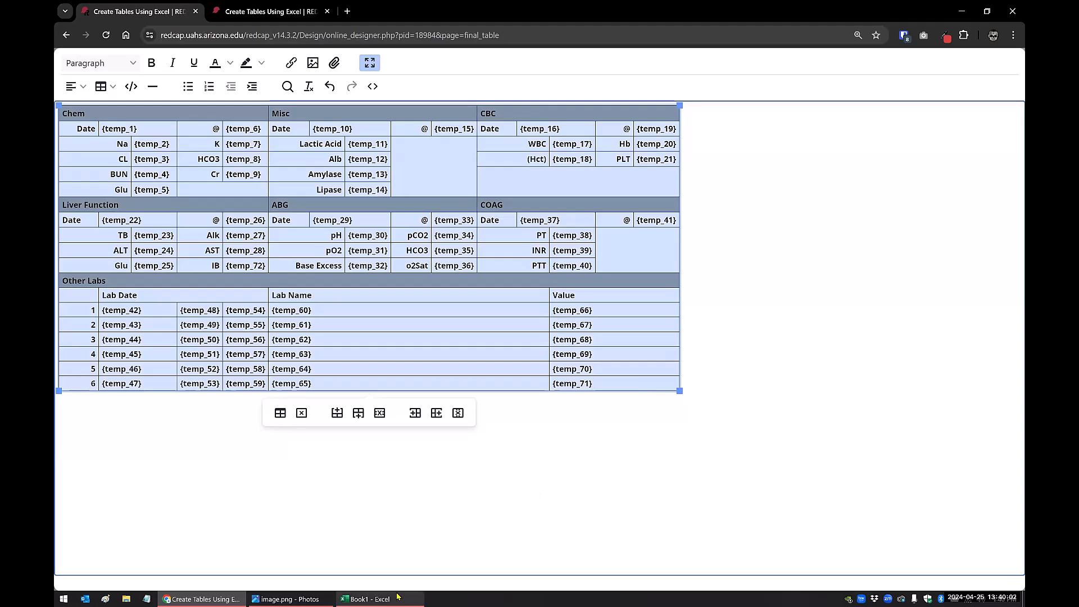
left_click(368, 599)
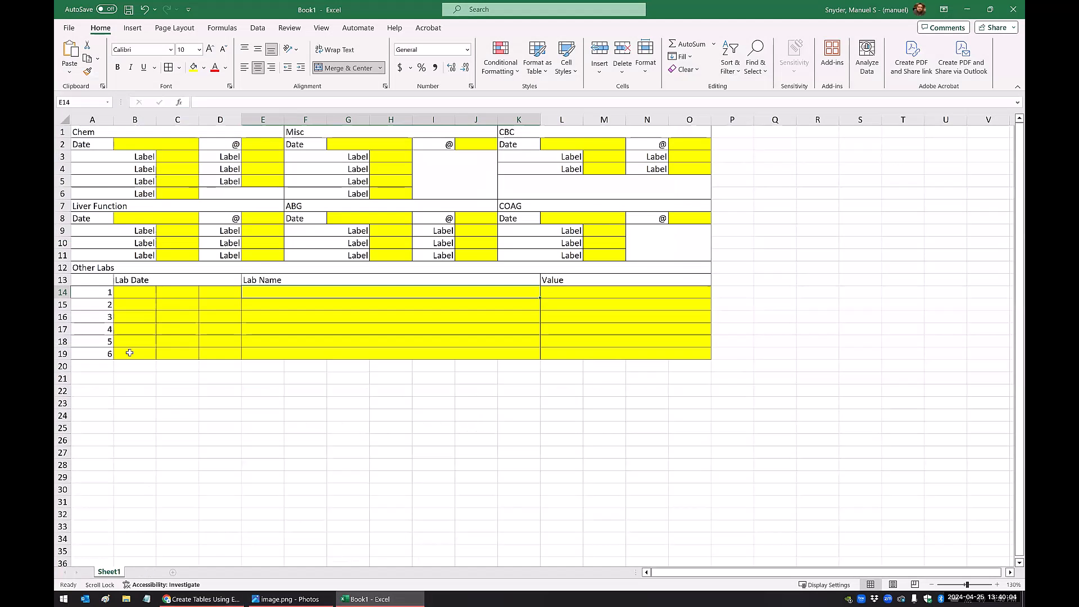
left_click(142, 572)
key("ctrl+v")
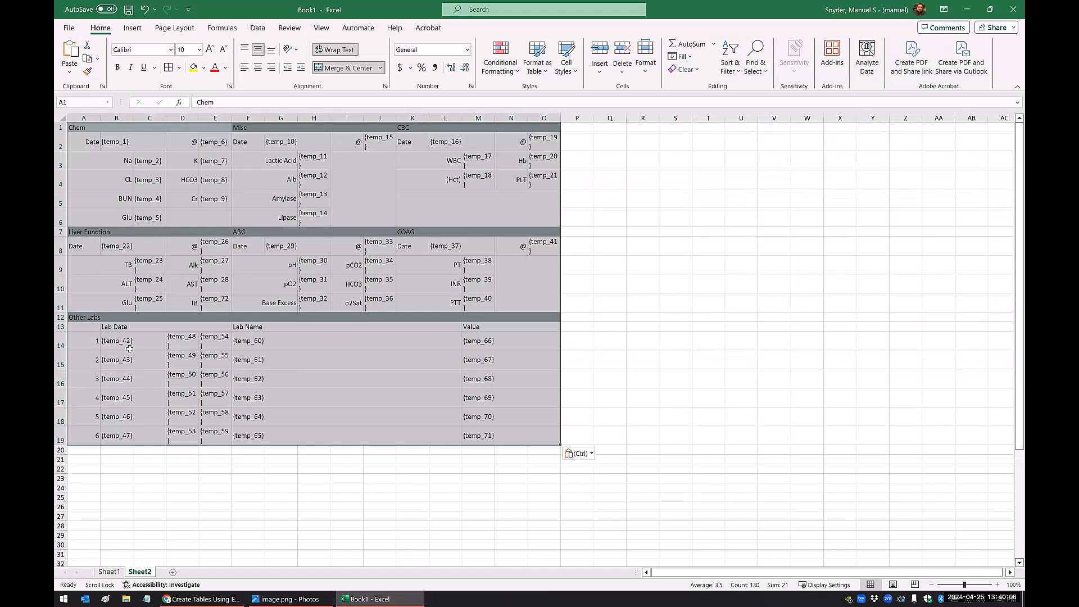
Fit the width of column A to its contents in the table pasted on Sheet2.
double_click(99, 117)
left_click(232, 201)
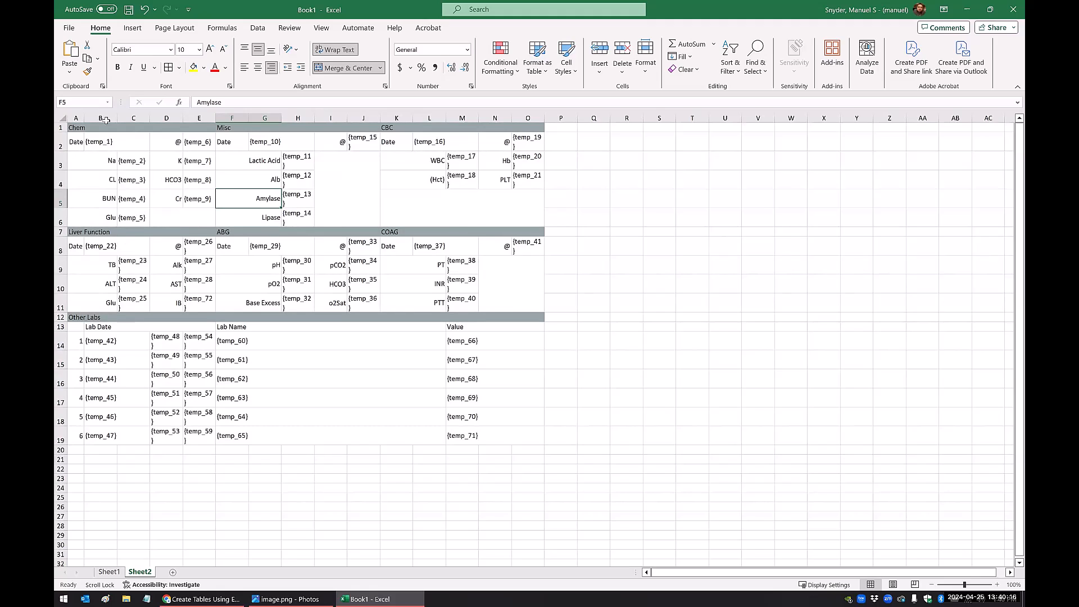
left_click(61, 128)
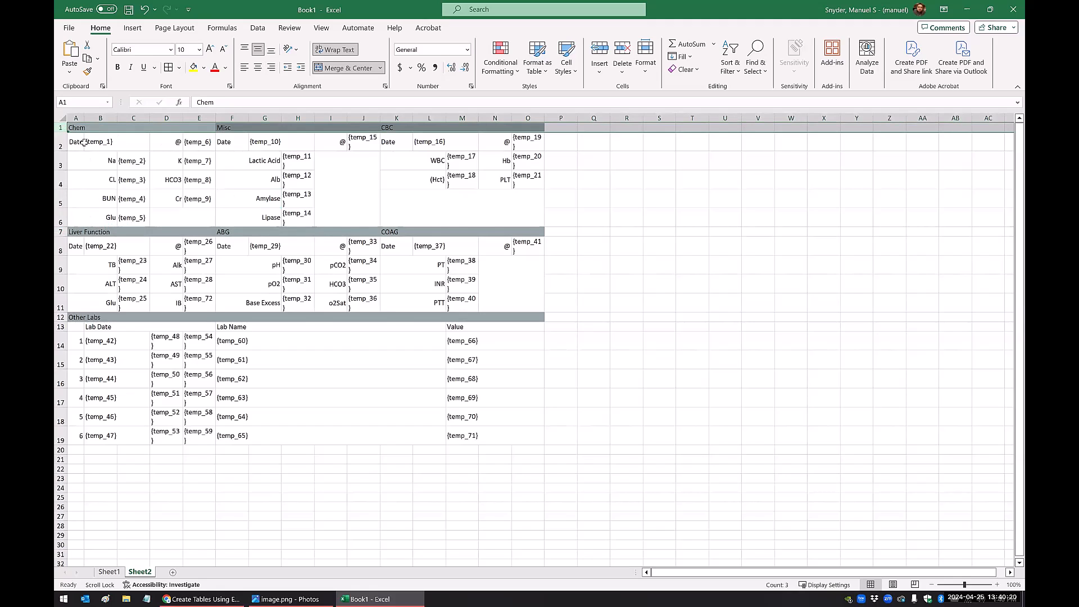
left_click(97, 159)
left_click_drag(88, 128, 461, 439)
left_click(758, 317)
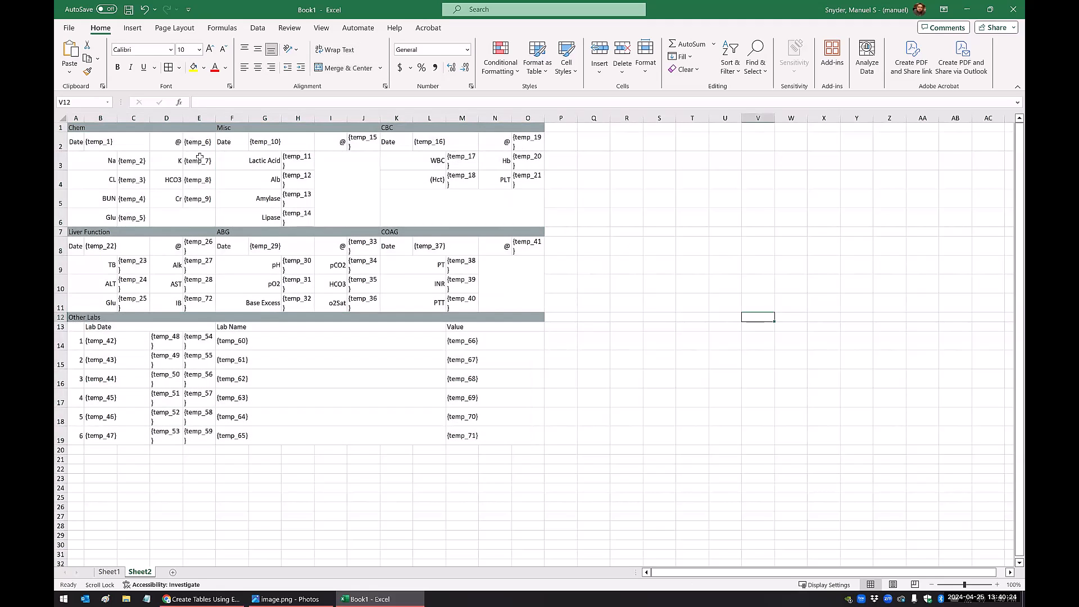
Copy the complete table in A1:O19 on Sheet2 and switch back to REDCap.
left_click_drag(77, 131, 387, 430)
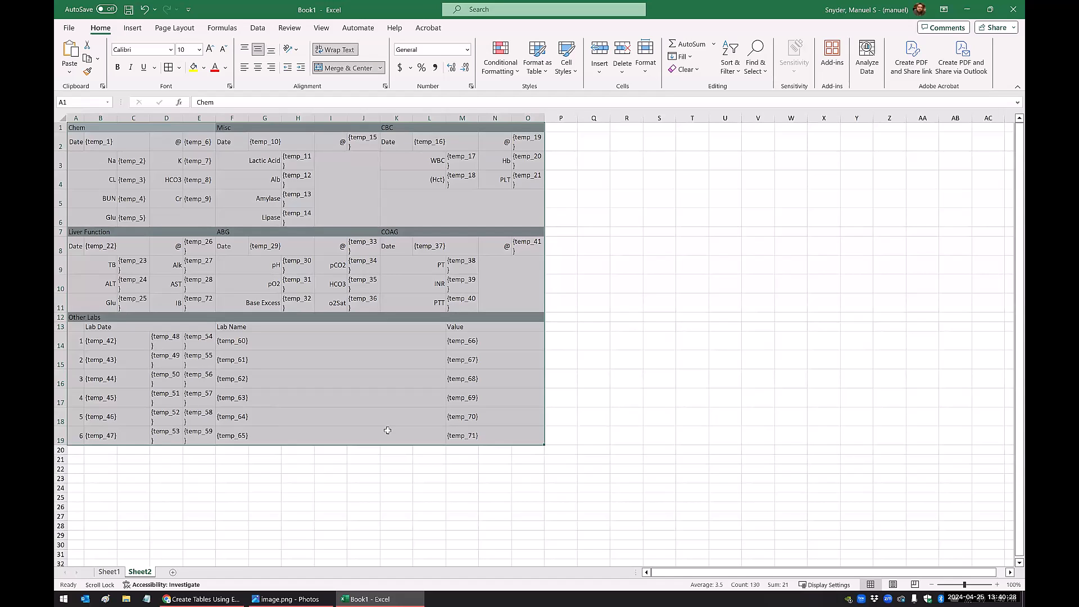
key("ctrl+c")
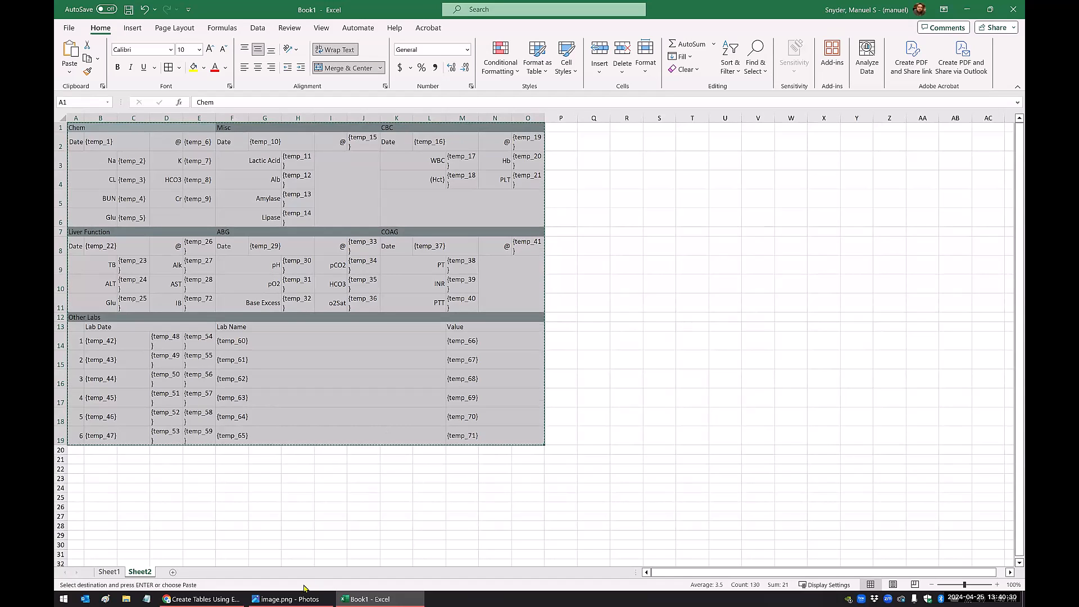
left_click(202, 599)
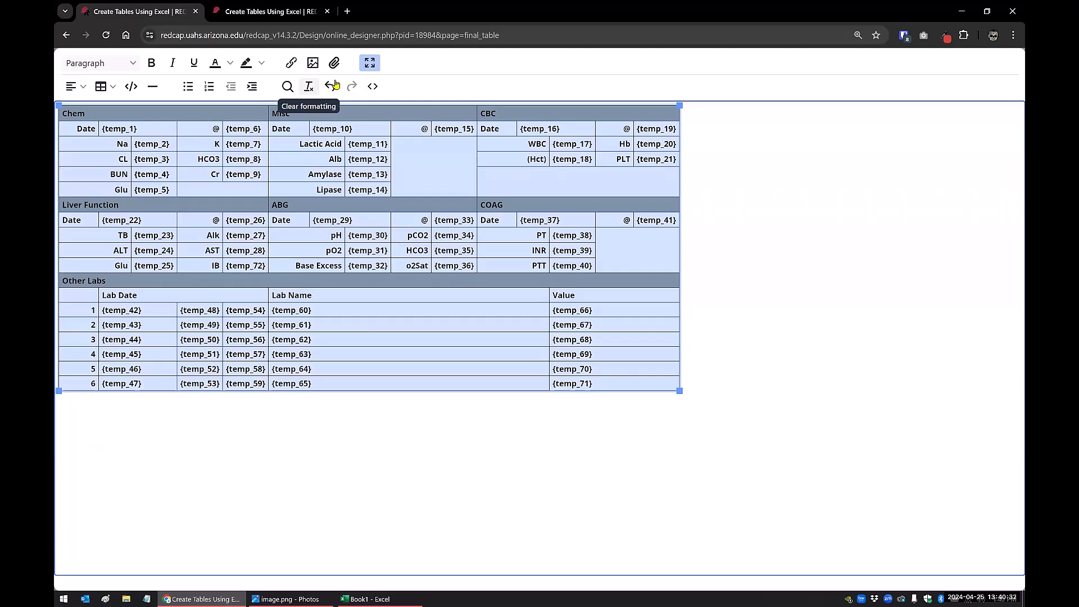
Close the table field's fullscreen editor and dialog, and open the Table Demo instrument in the Online Designer.
left_click(370, 62)
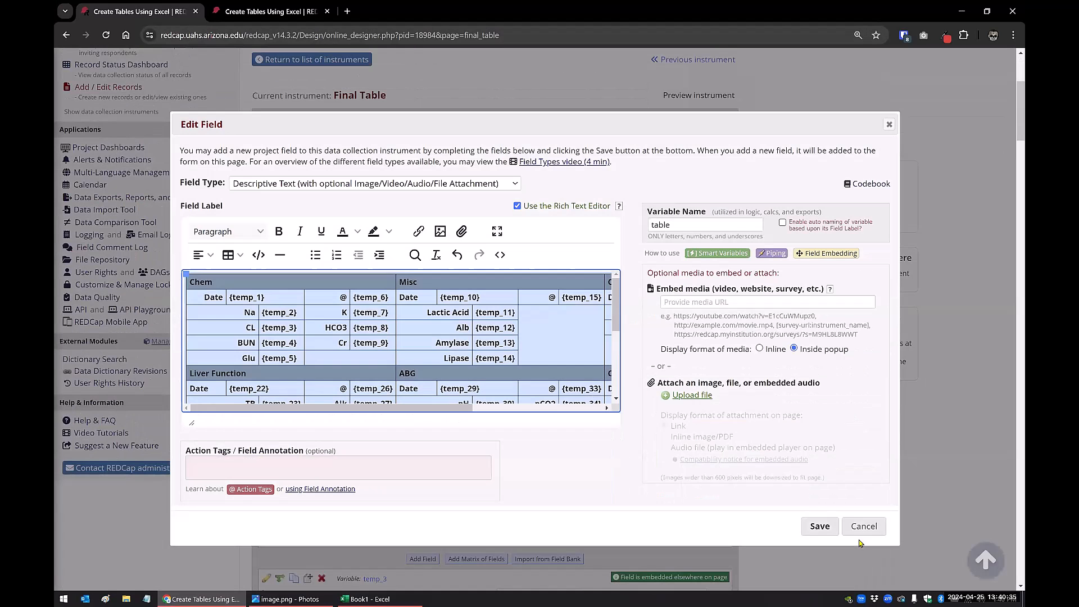
left_click(822, 528)
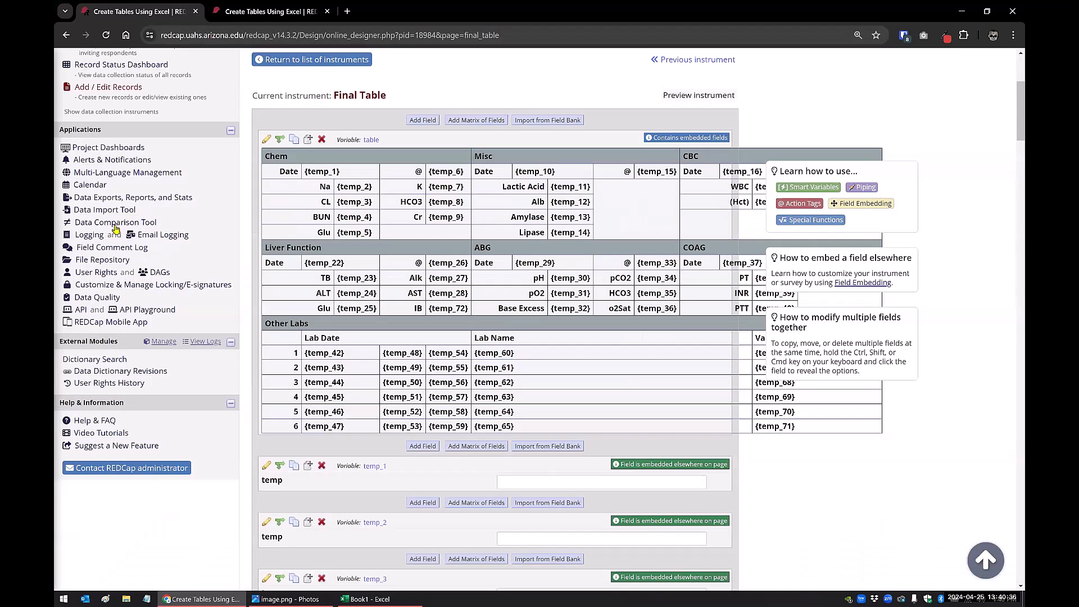
left_click(290, 64)
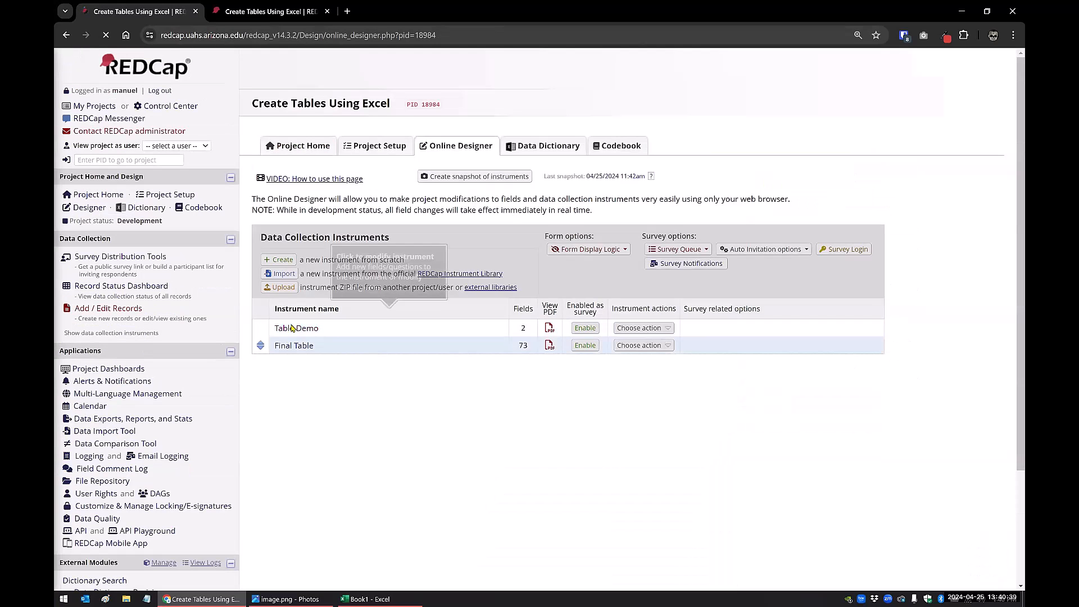
left_click(294, 328)
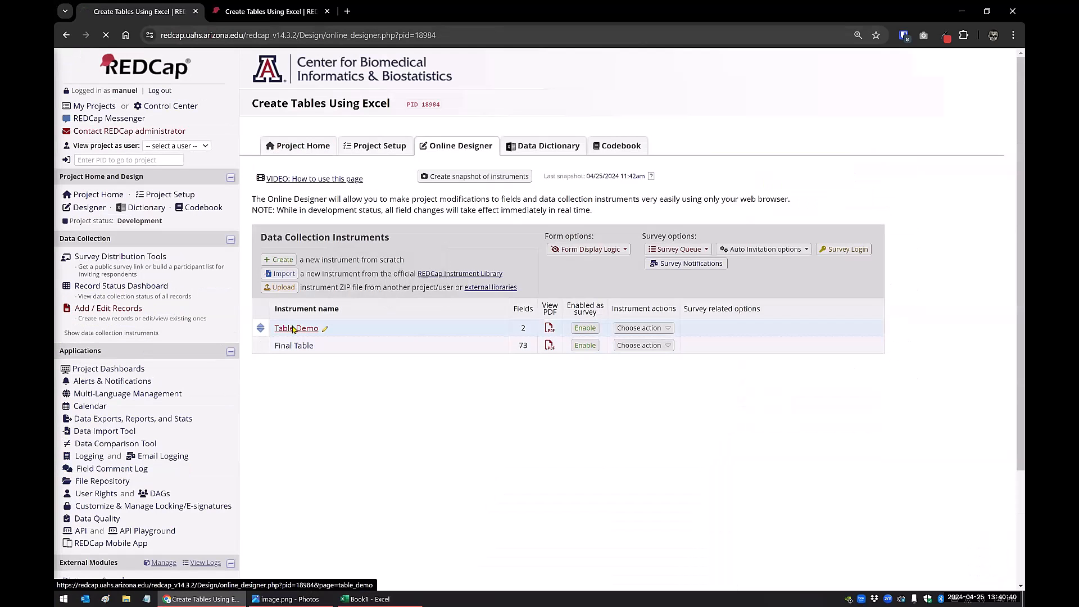
scroll(347, 376, "down", 2)
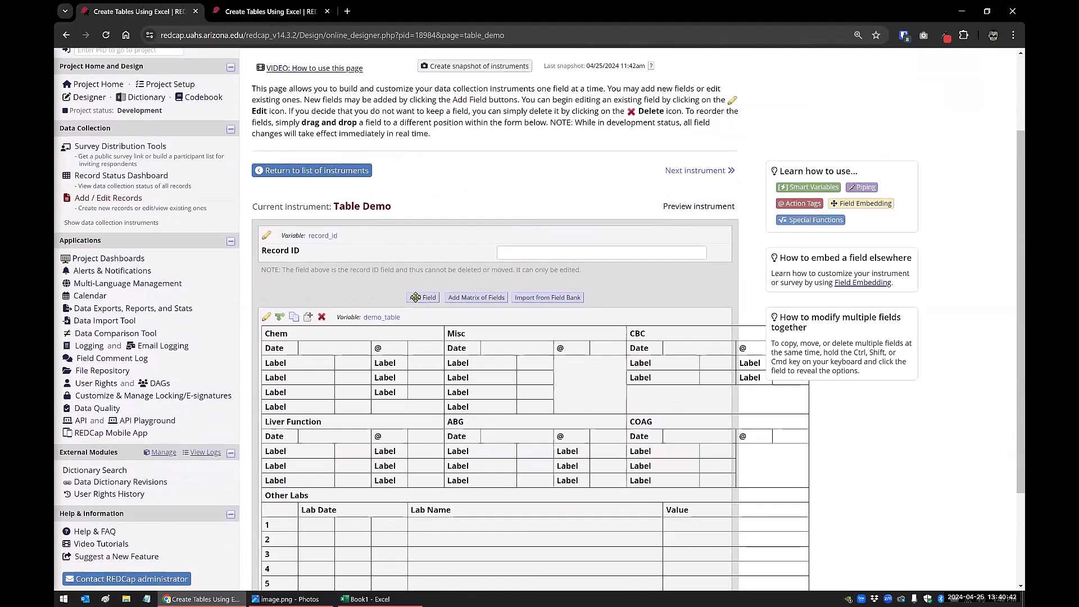
left_click(409, 295)
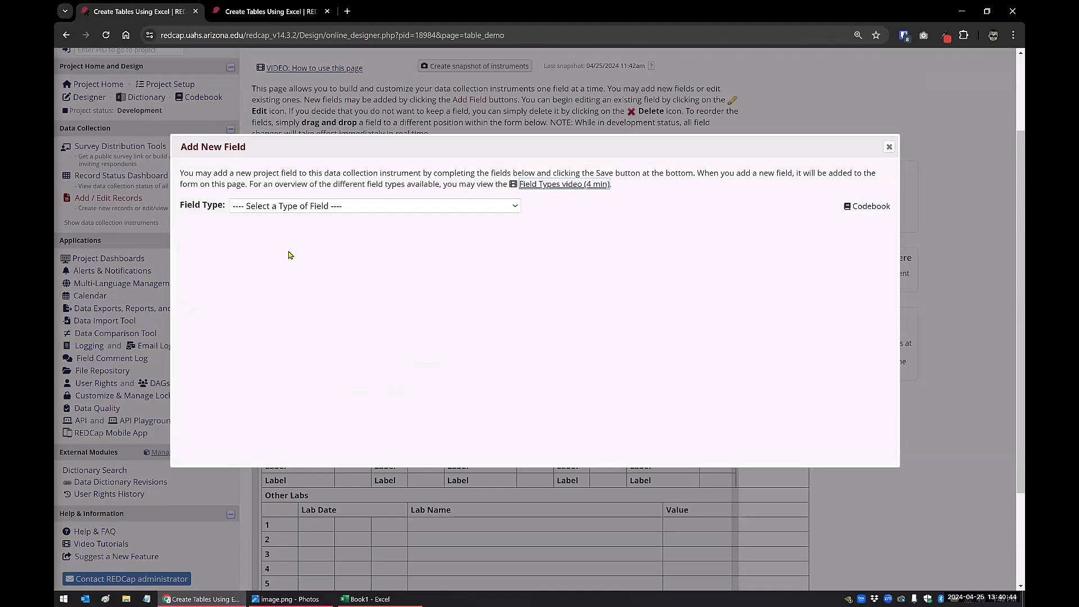
left_click(319, 207)
left_click(734, 180)
left_click(888, 146)
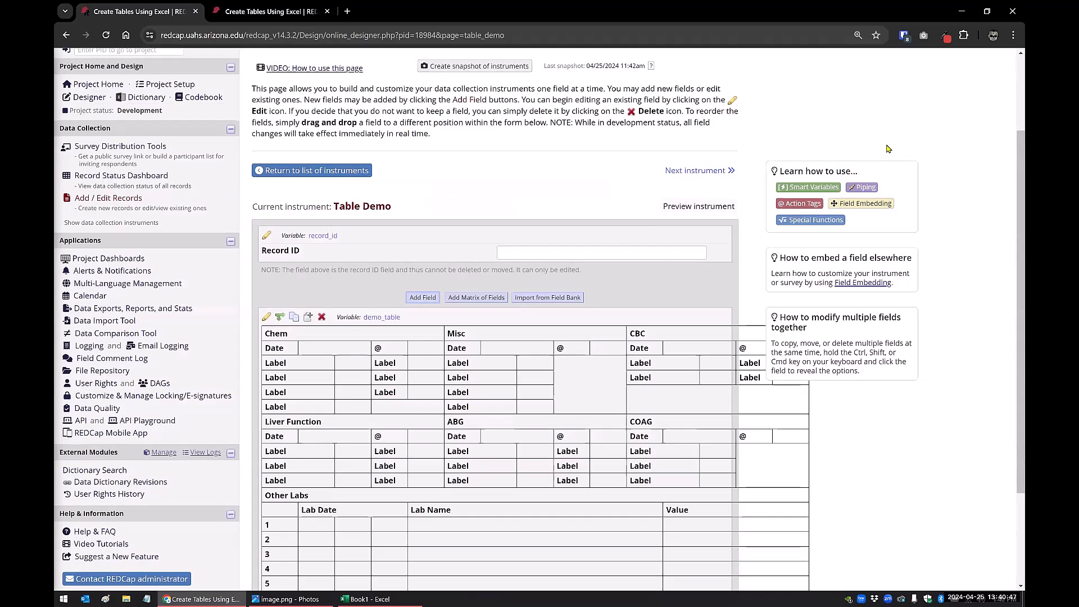
Open the demo_table field's label in the fullscreen editor and replace its contents with the table copied from Excel.
left_click(266, 322)
left_click(498, 234)
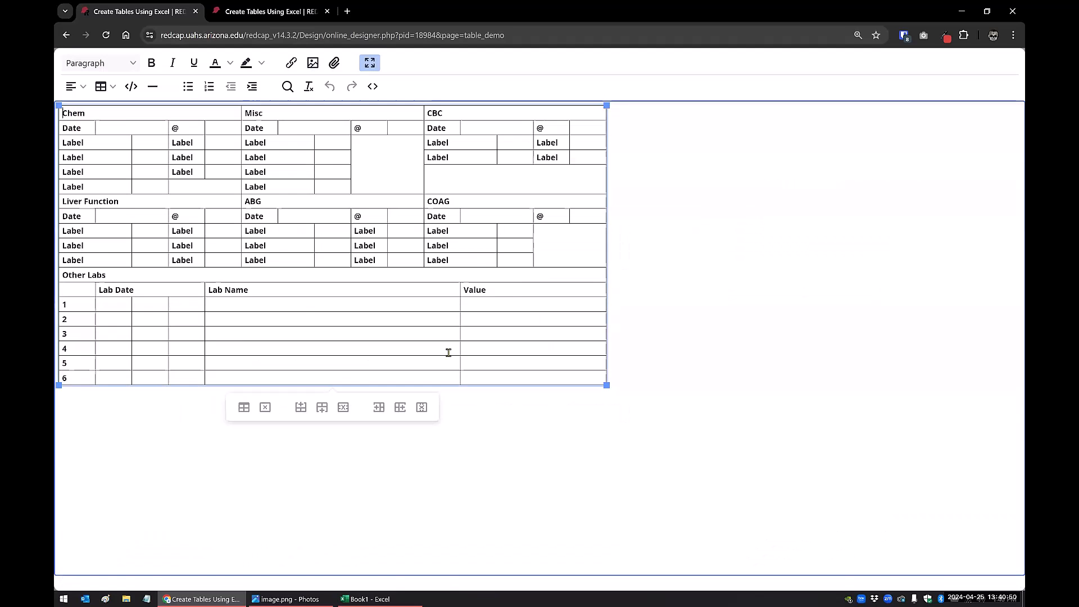
key("Delete")
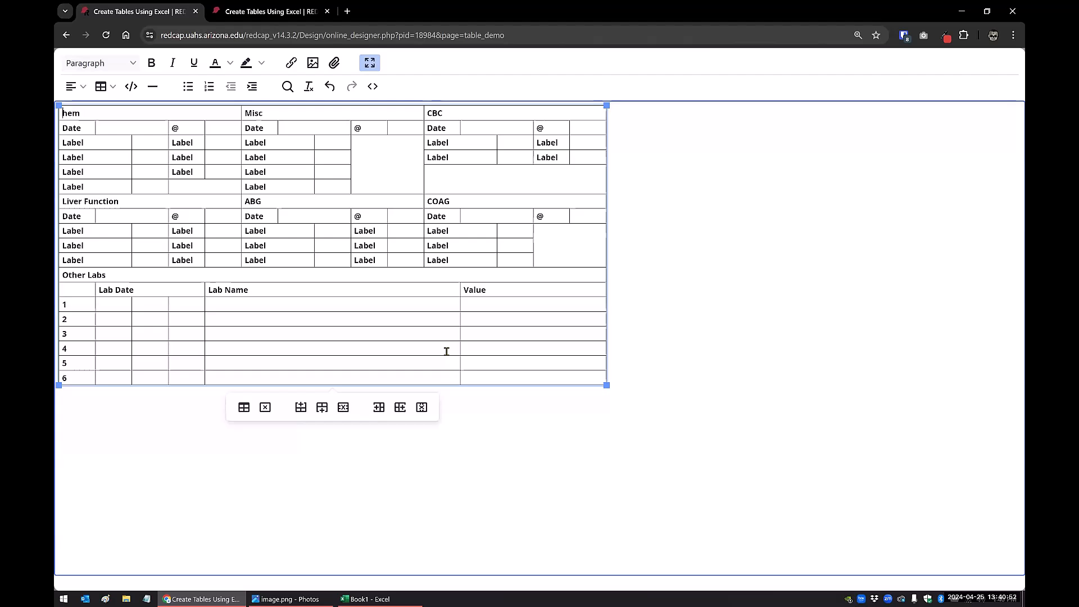
key("ctrl+a")
key("Delete")
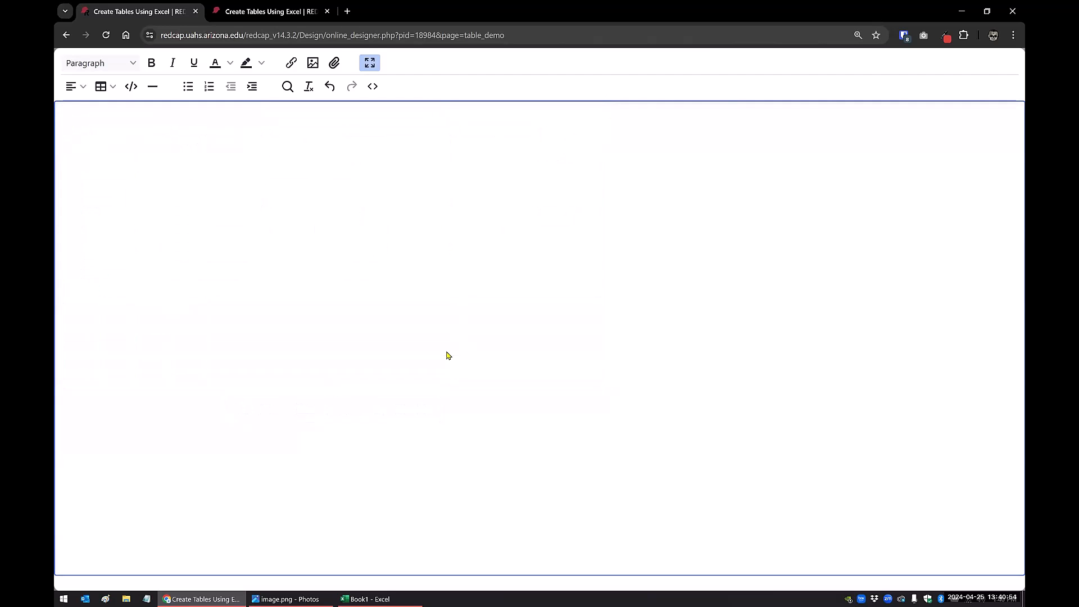
key("ctrl+v")
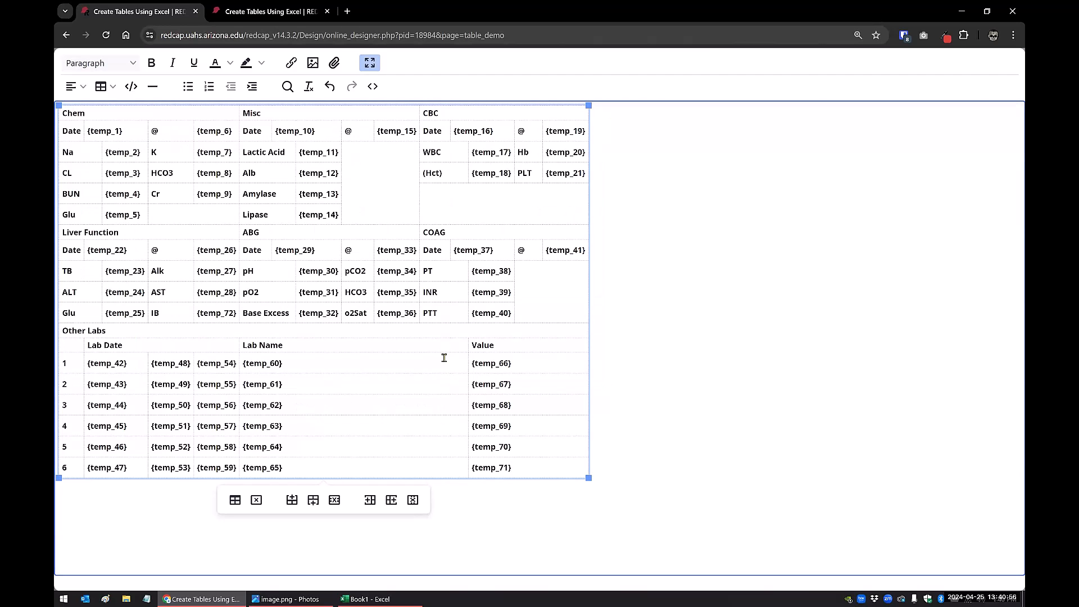
Set the background color of the Chem, Misc and CBC header cells to gray #95A5A6.
left_click_drag(125, 113, 458, 113)
right_click(458, 115)
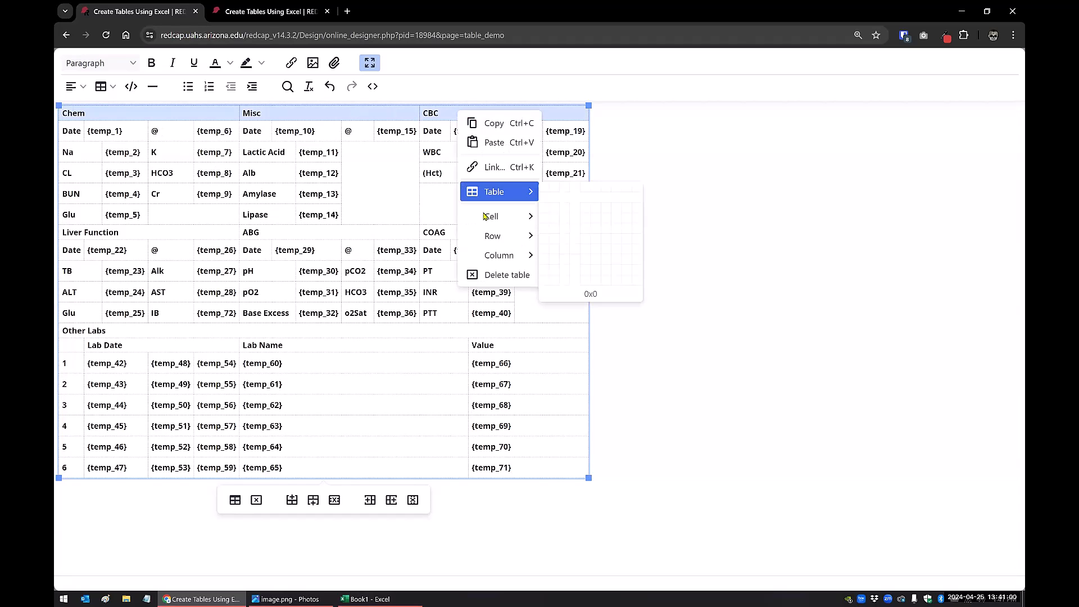
mouse_move(491, 216)
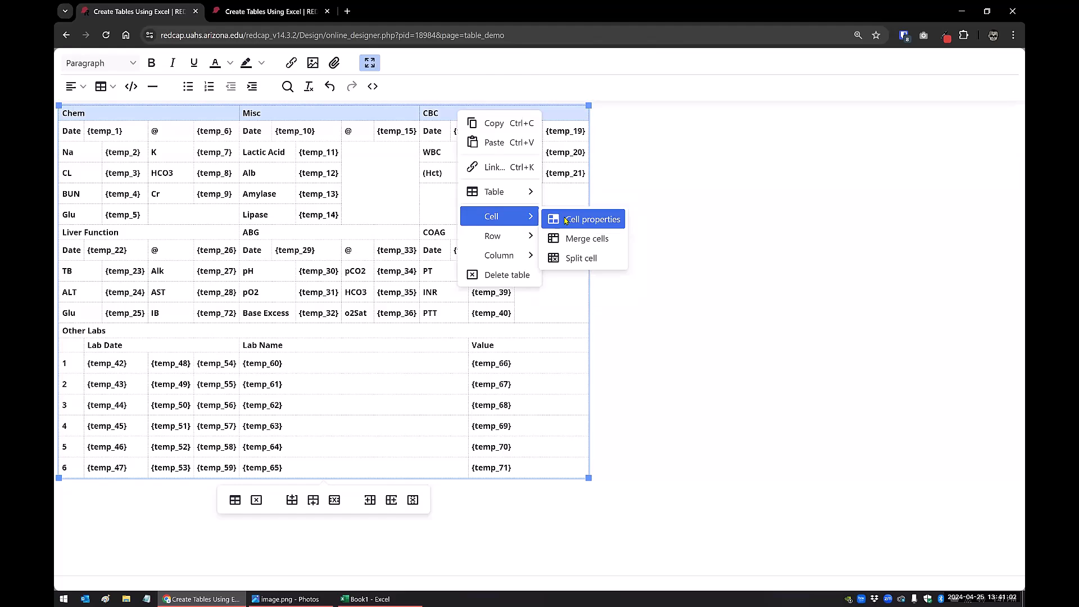
left_click(566, 220)
left_click(423, 253)
left_click(471, 356)
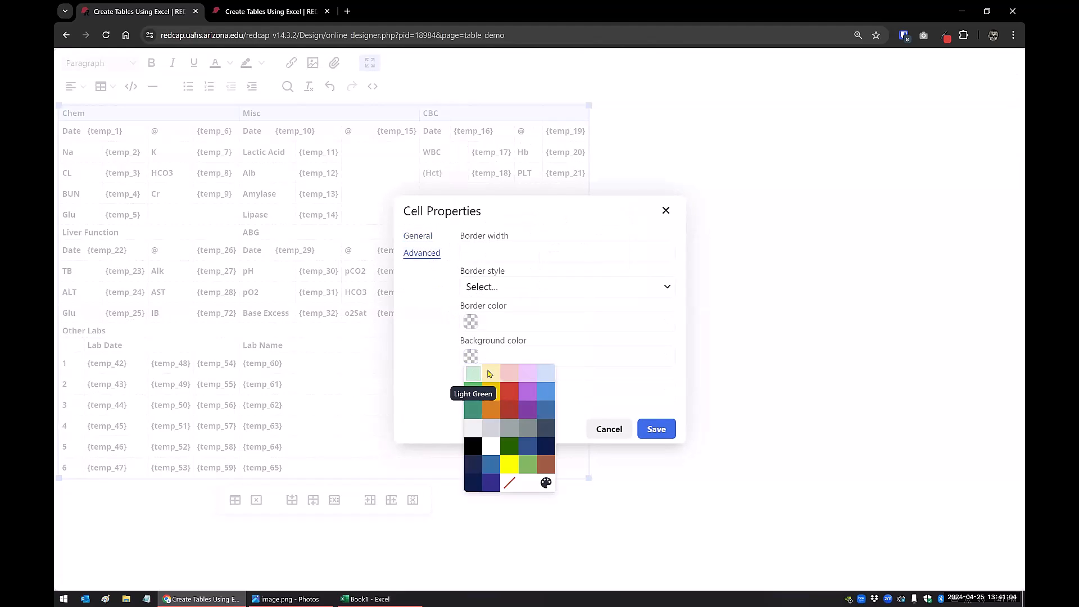
left_click(509, 429)
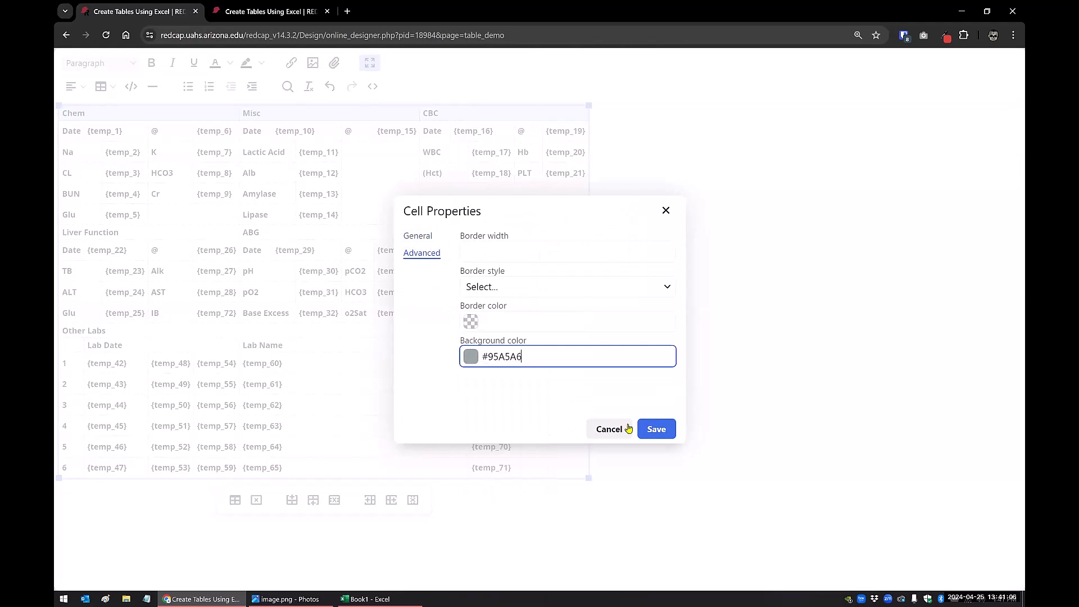
left_click(655, 429)
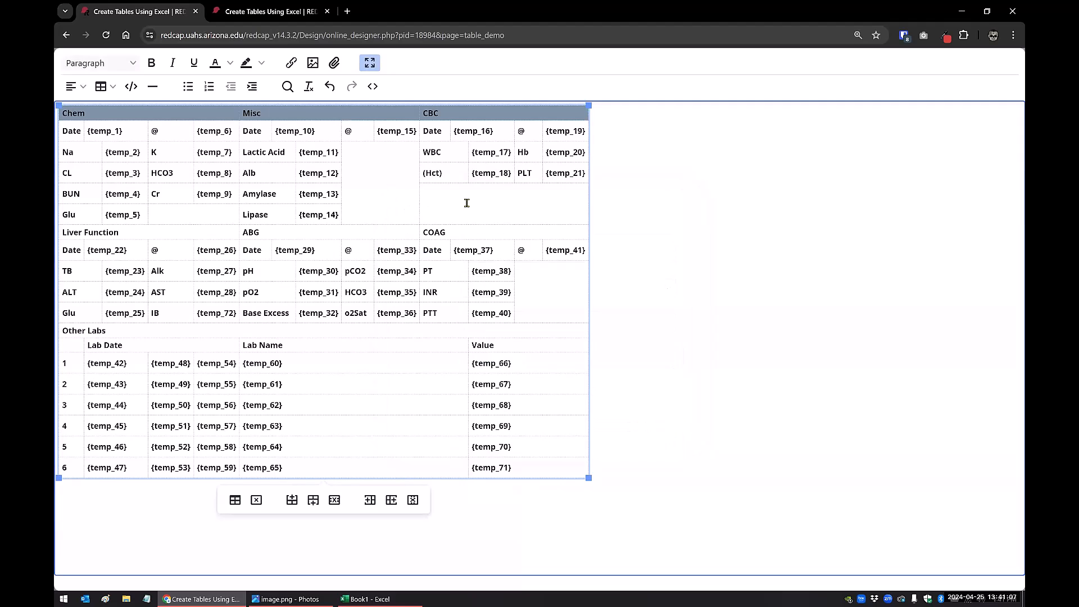
In the label's source code, add !important to the Chem cell's background color and copy that text.
left_click(372, 87)
left_click_drag(889, 454, 883, 165)
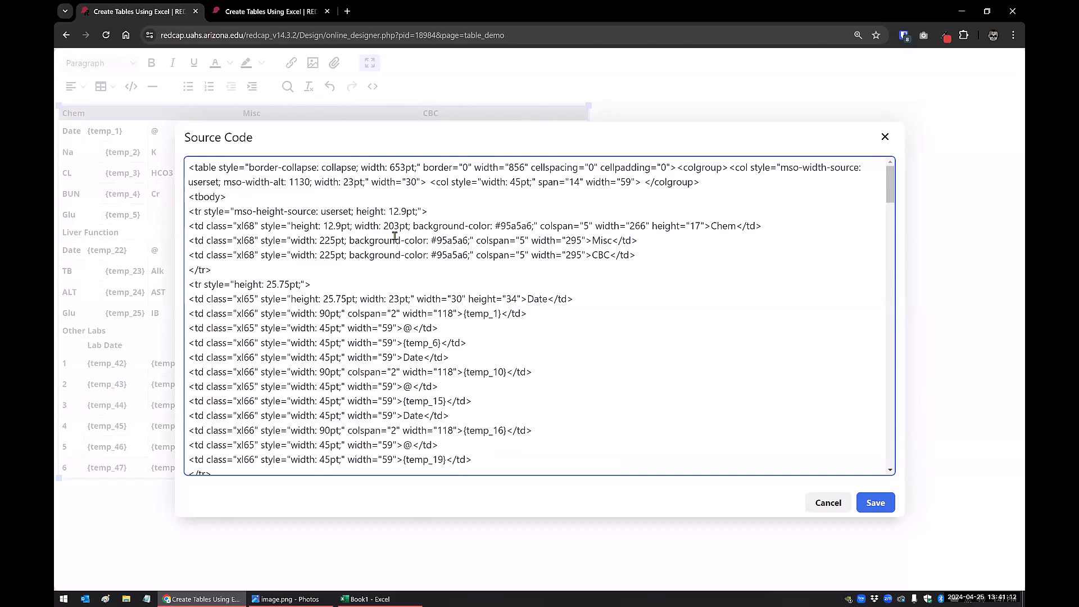
left_click(531, 225)
type("!important")
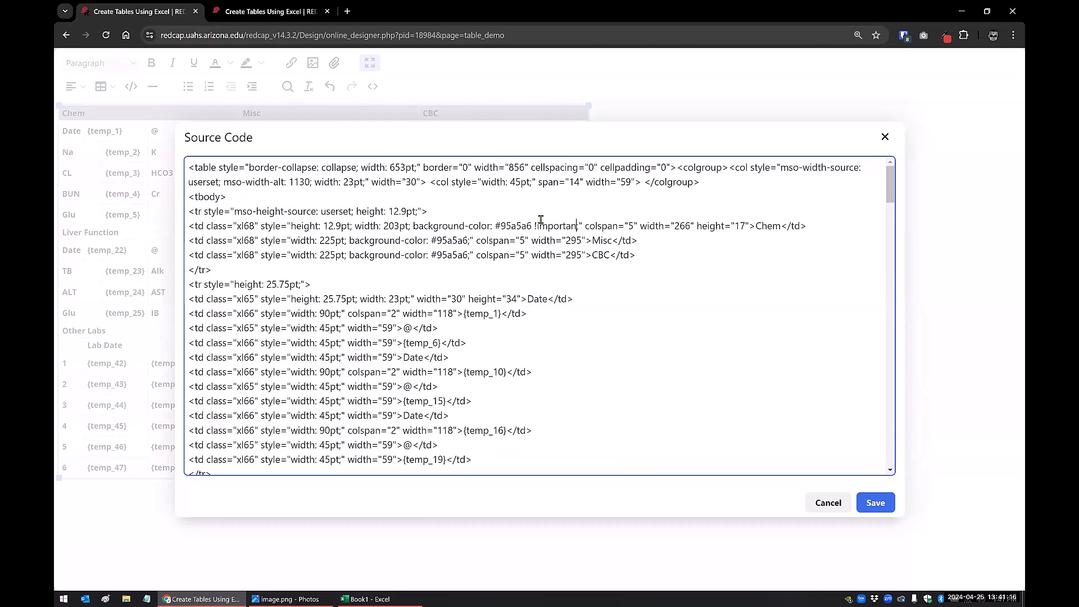
left_click_drag(532, 226, 580, 225)
key("ctrl+c")
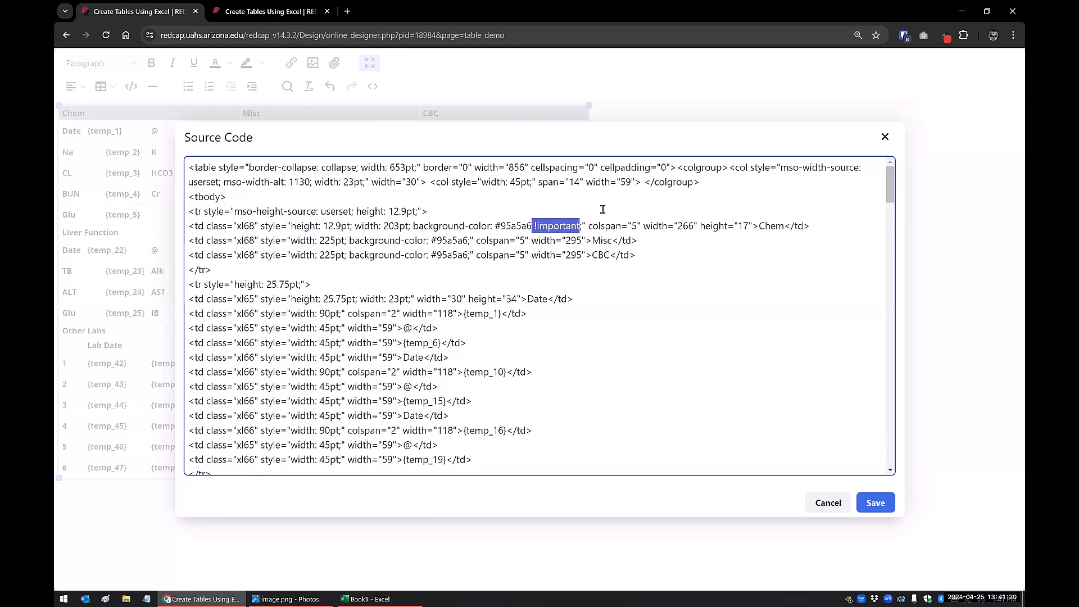
Paste !important after the #95a5a6 background color of the Misc and CBC cells and save the source code.
left_click(468, 240)
key("ctrl+v")
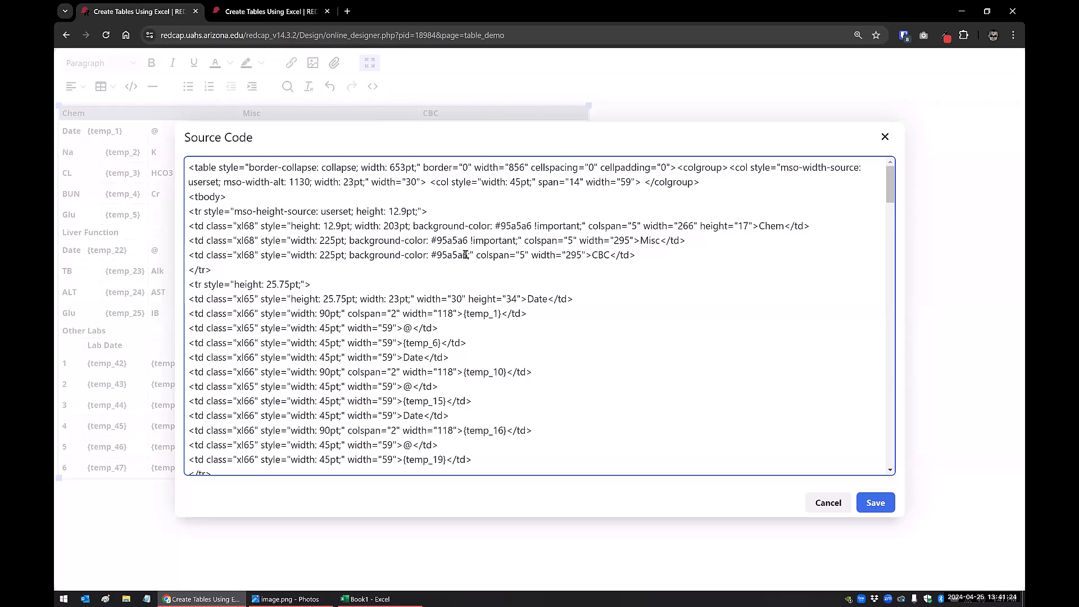
left_click(469, 255)
key("ctrl+v")
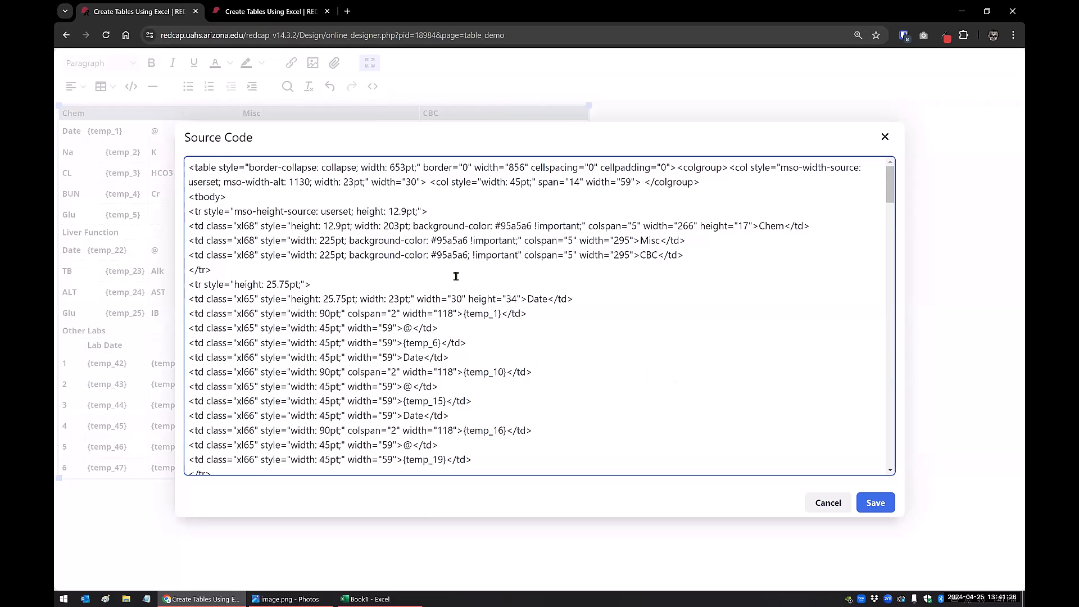
key("ctrl+z")
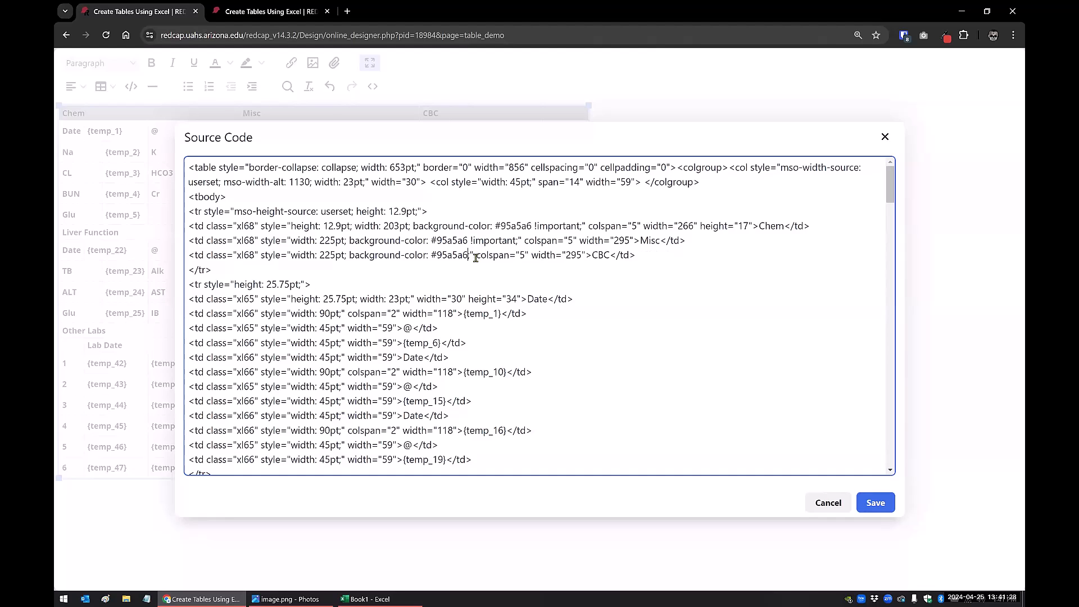
key("ctrl+v")
left_click(869, 504)
Set the background color of the Liver Function, ABG and COAG header cells to red and save the demo_table field.
left_click_drag(177, 232, 432, 233)
right_click(437, 233)
mouse_move(486, 316)
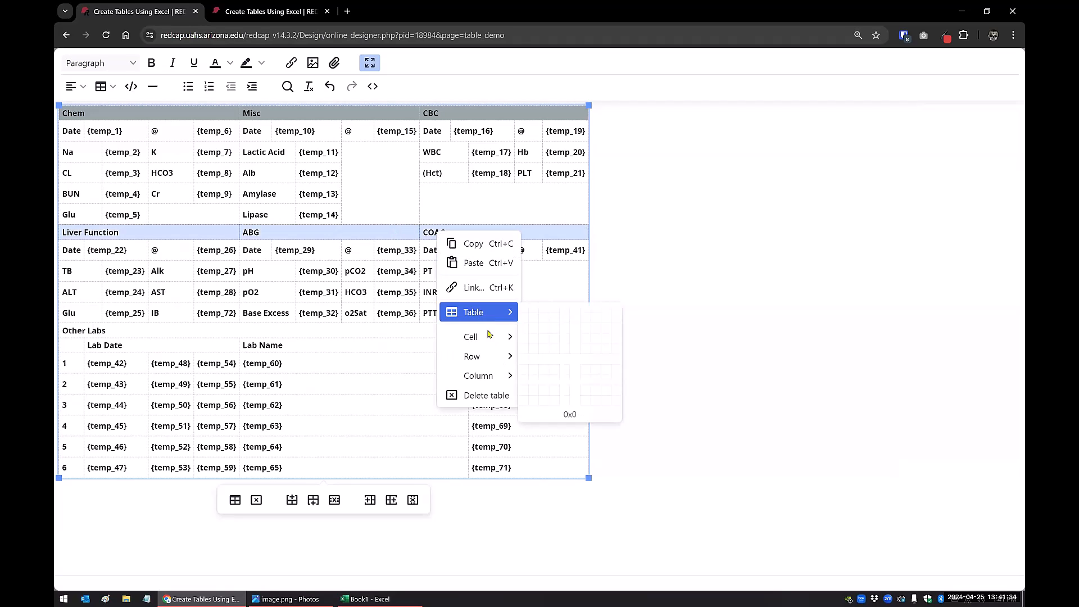
mouse_move(484, 337)
left_click(538, 341)
left_click(422, 253)
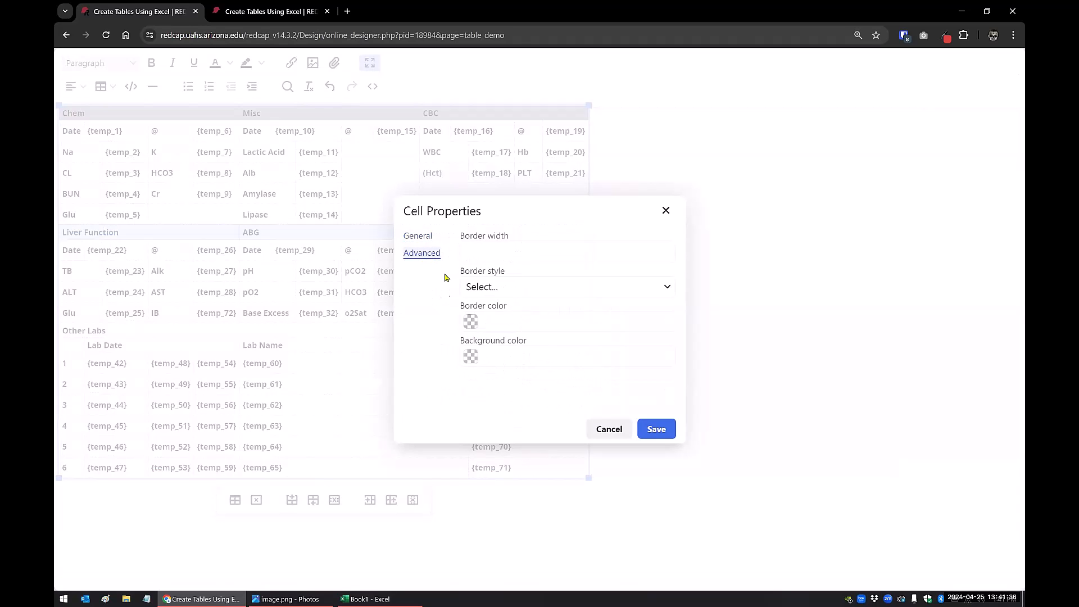
left_click(471, 322)
left_click(471, 322)
left_click(471, 356)
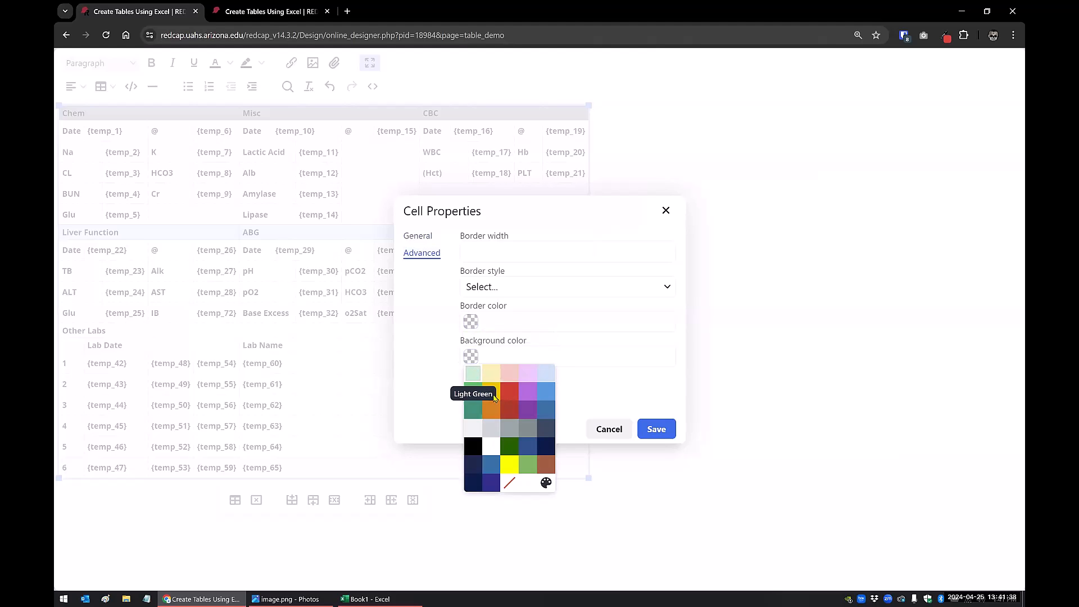
left_click(509, 446)
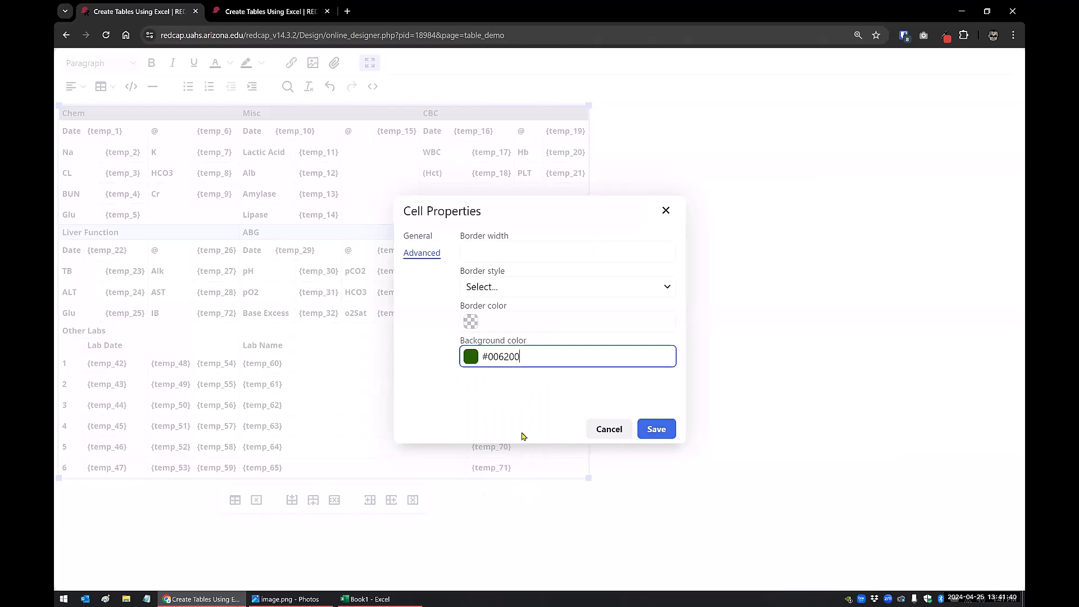
left_click(470, 358)
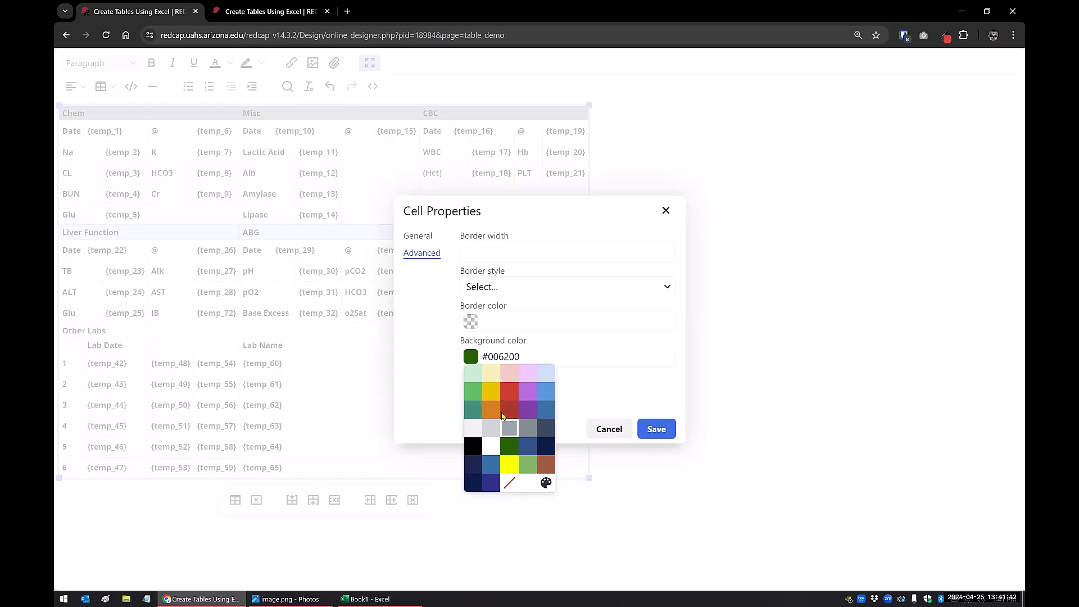
left_click(509, 391)
left_click(656, 429)
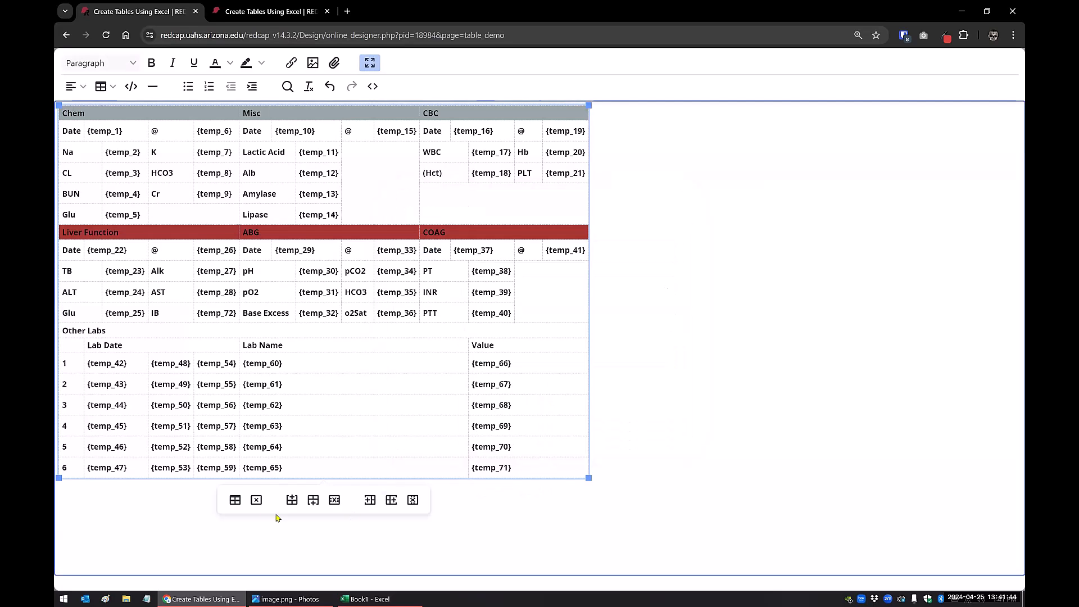
left_click(370, 63)
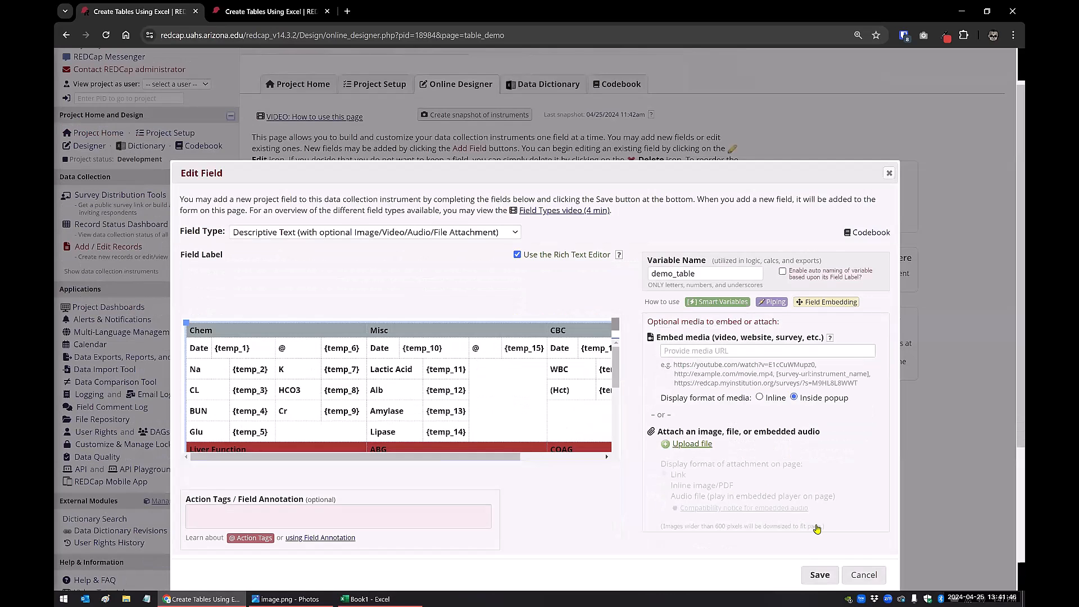
left_click(813, 510)
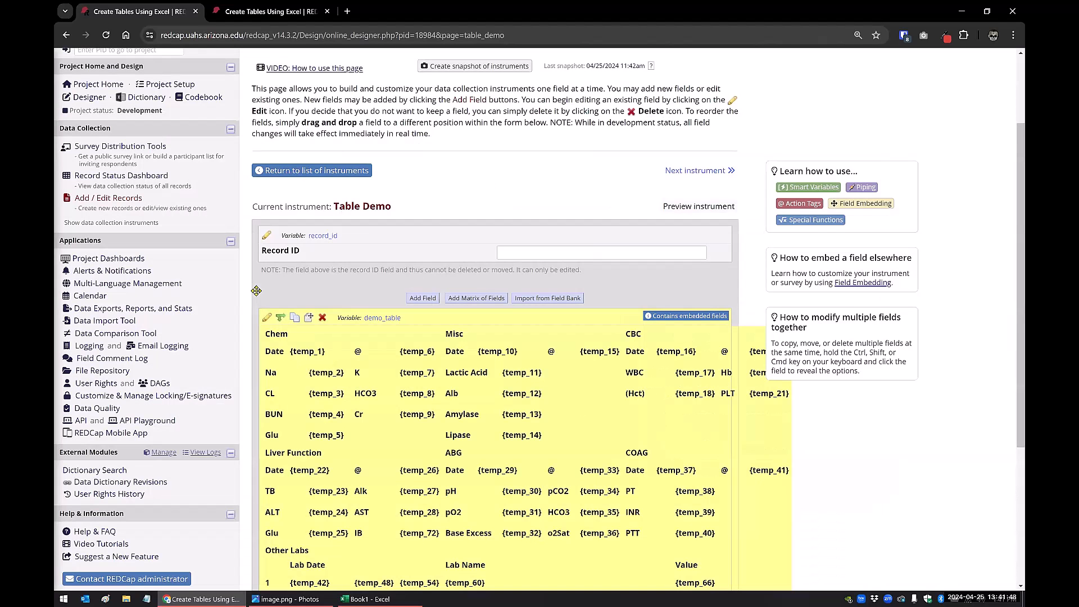
Review the table on record 1's Table Demo data entry form, and close that browser tab.
left_click(272, 12)
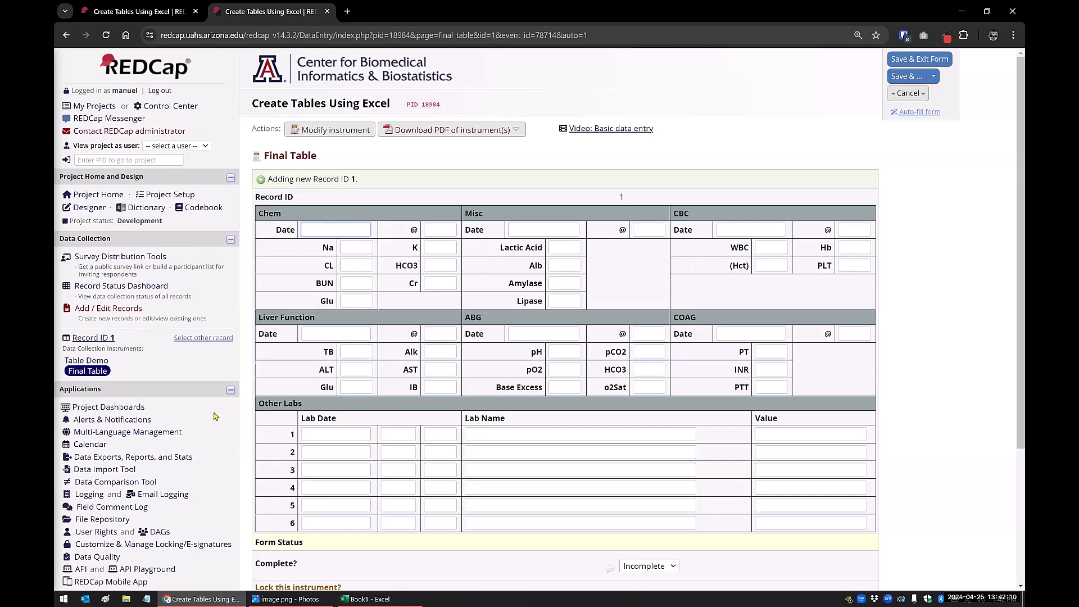
left_click(102, 360)
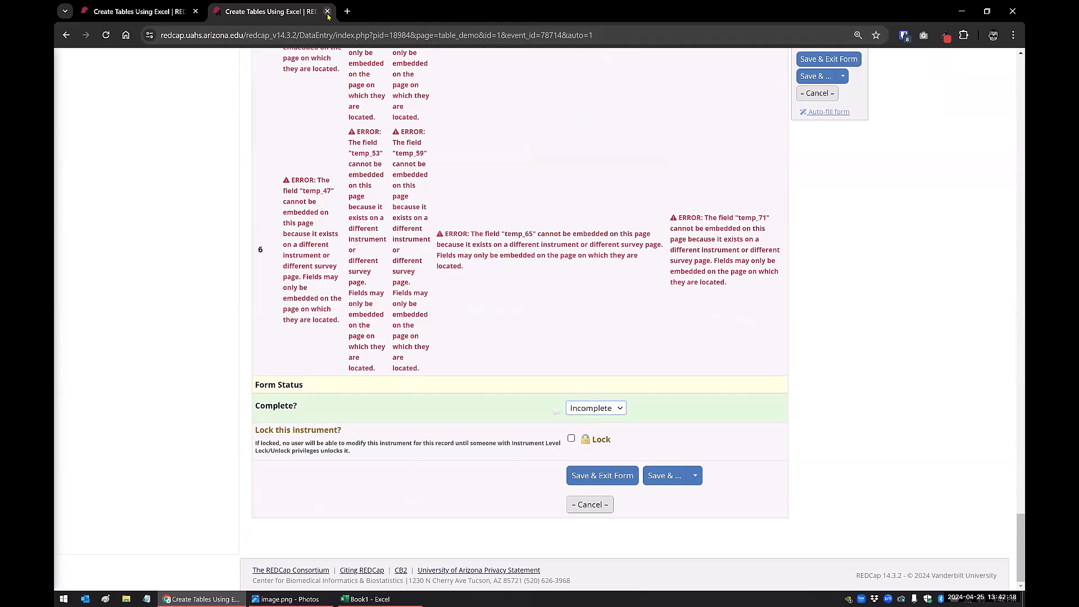
scroll(987, 369, "up", 20)
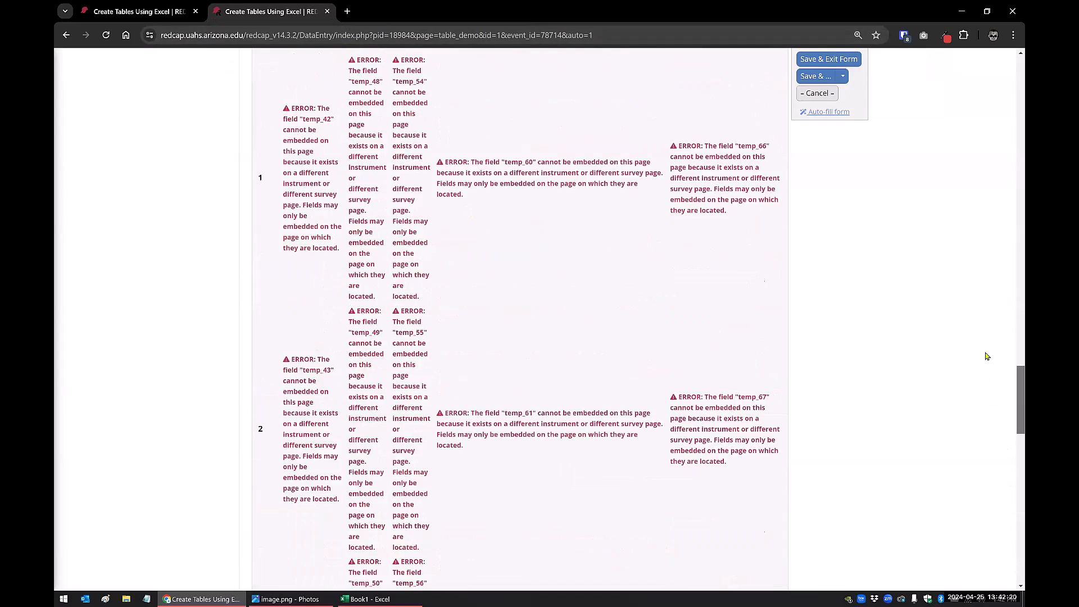
scroll(967, 77, "up", 1)
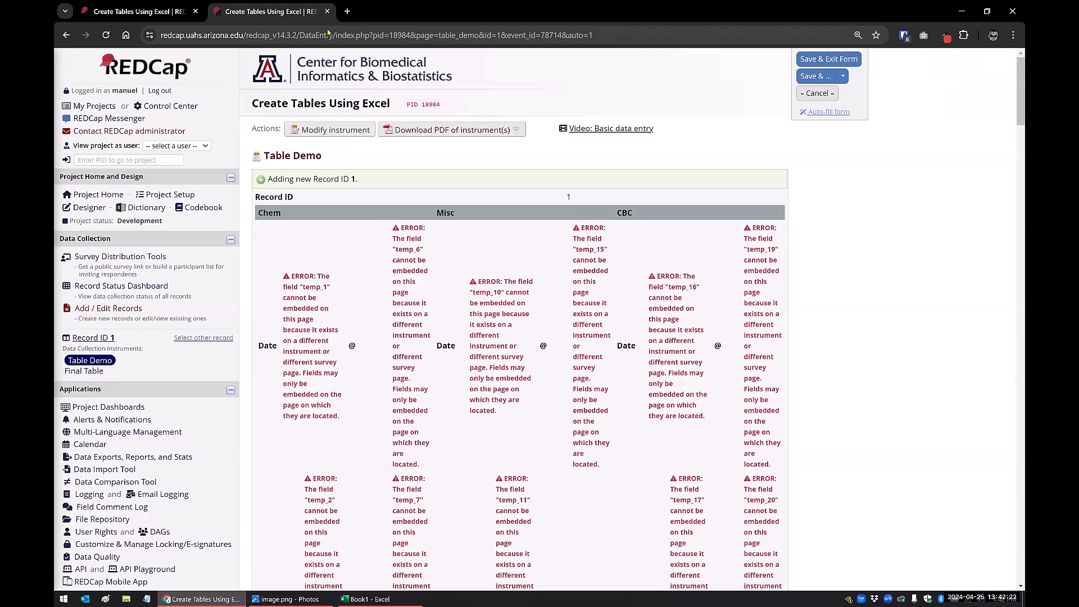
left_click(327, 12)
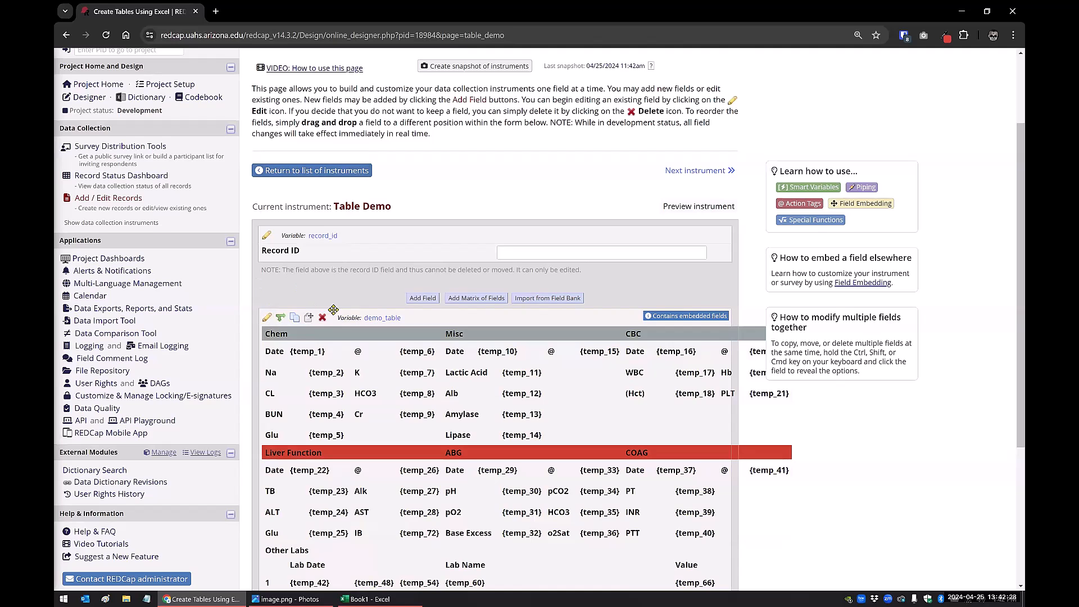
Delete all of the source code in the demo_table field's label and save the field.
left_click(268, 318)
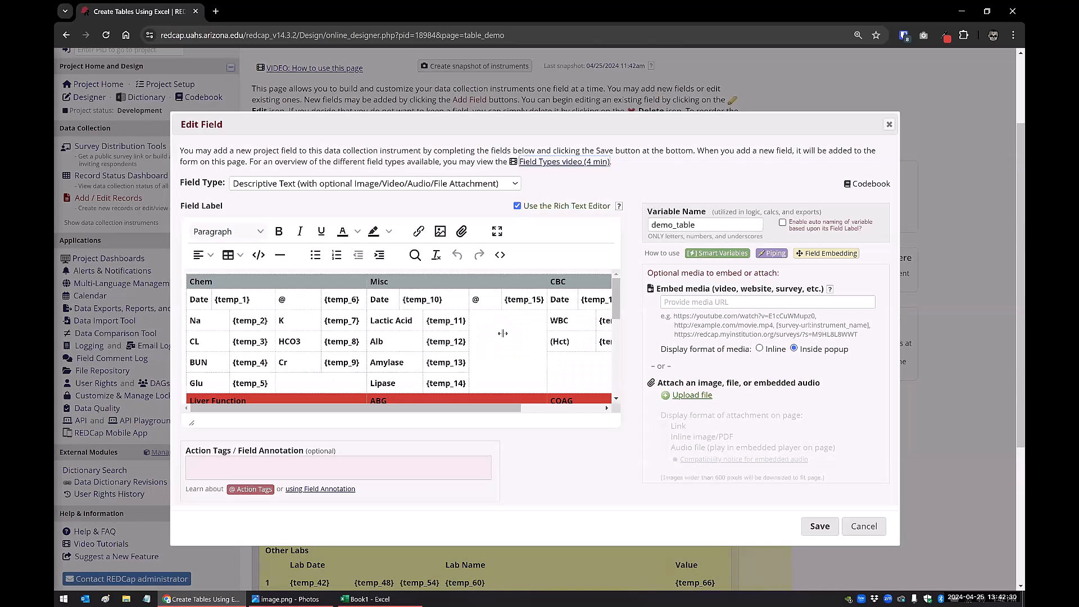
left_click(500, 255)
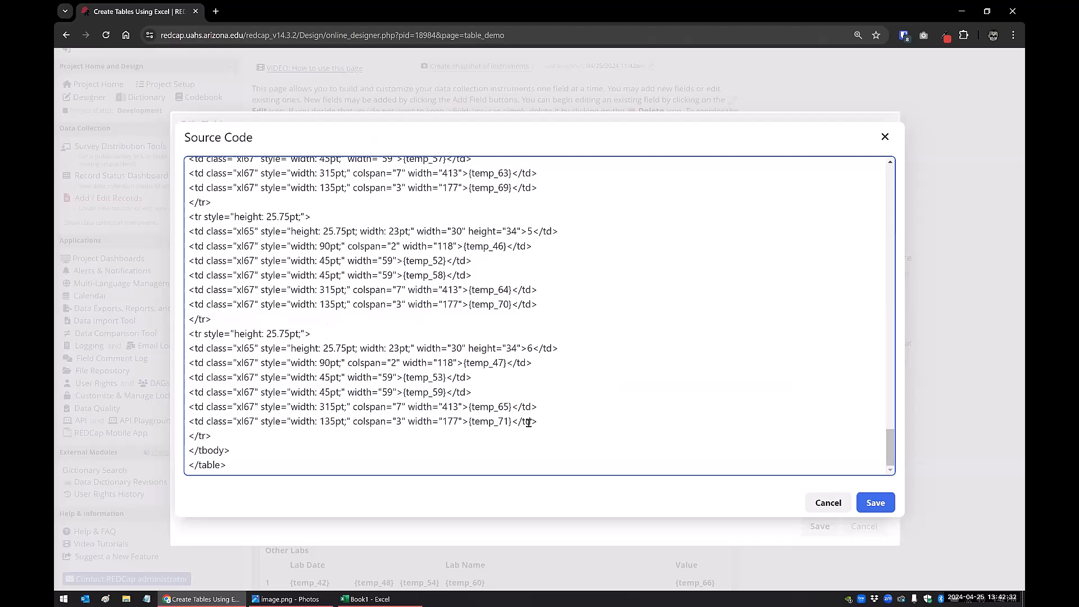
key("ctrl+a")
key("Delete")
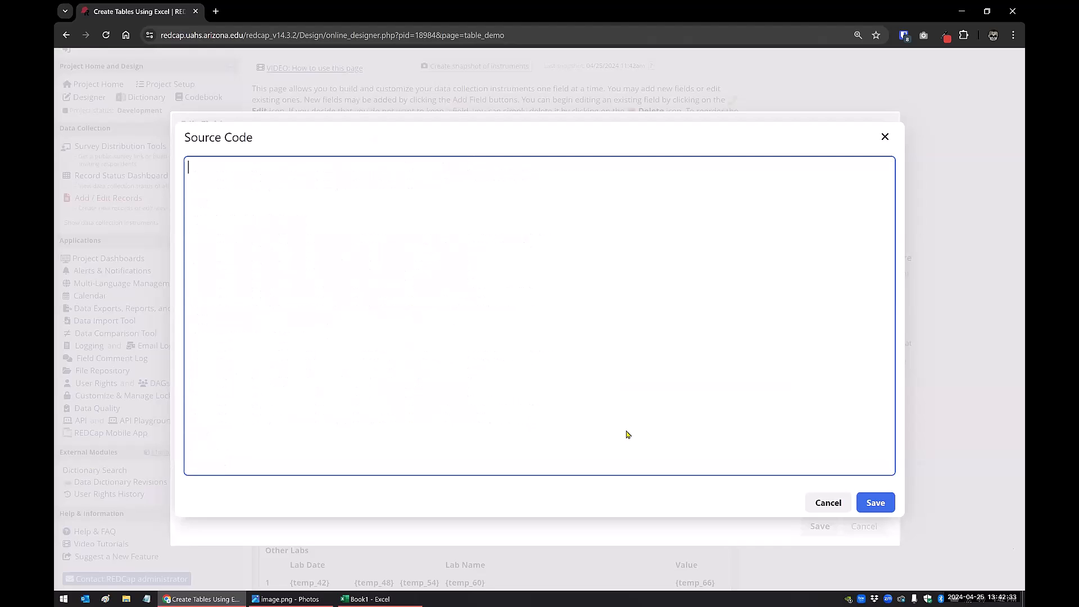
left_click(875, 502)
left_click(818, 526)
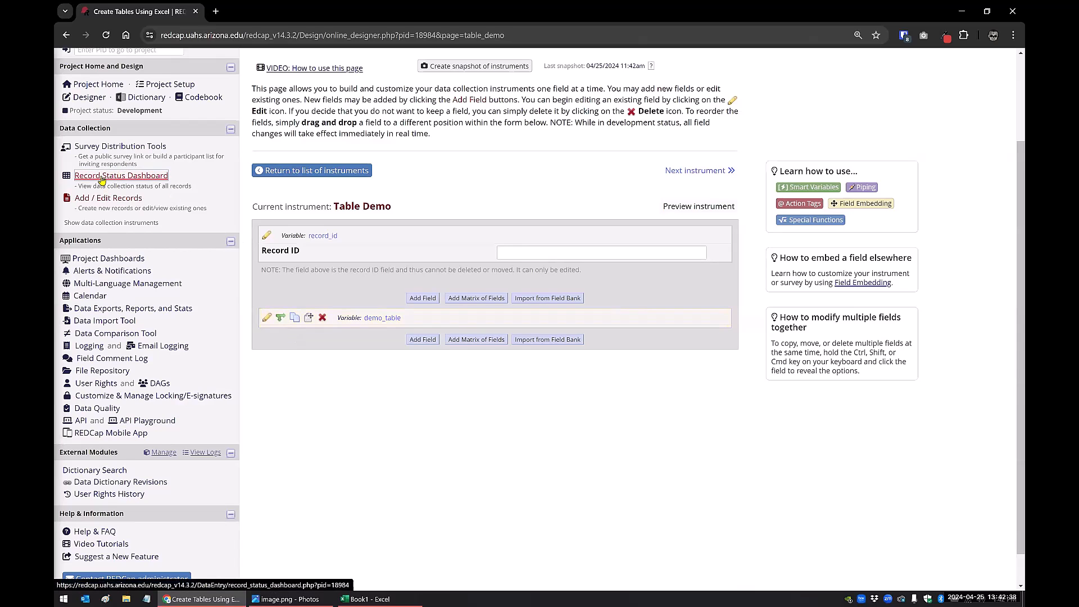
Open the source code of the table field's label in the Final Table instrument and go to its beginning.
left_click(319, 171)
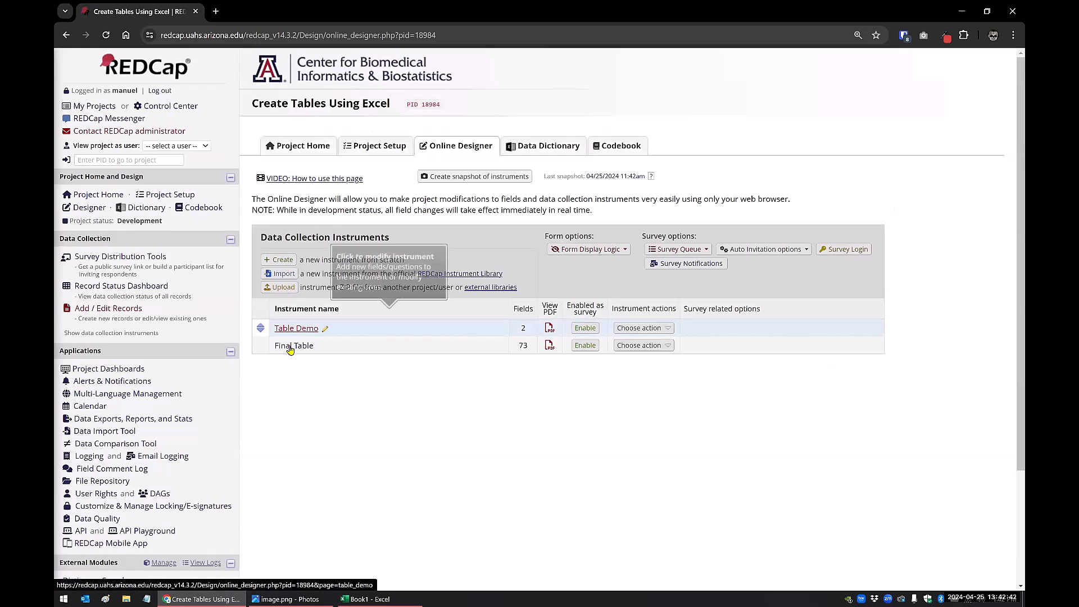
left_click(290, 344)
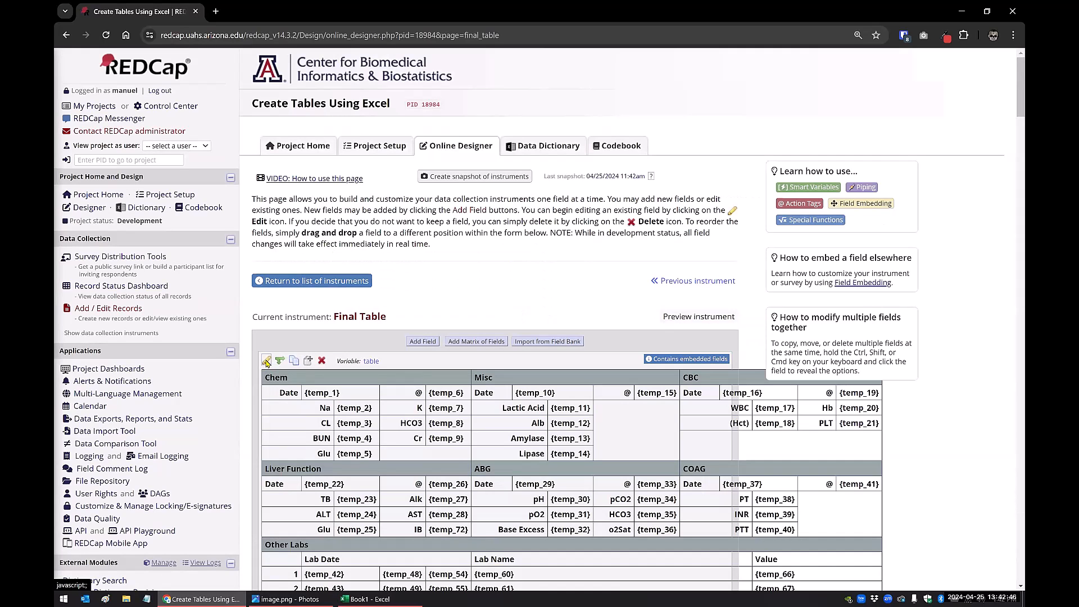
left_click(266, 361)
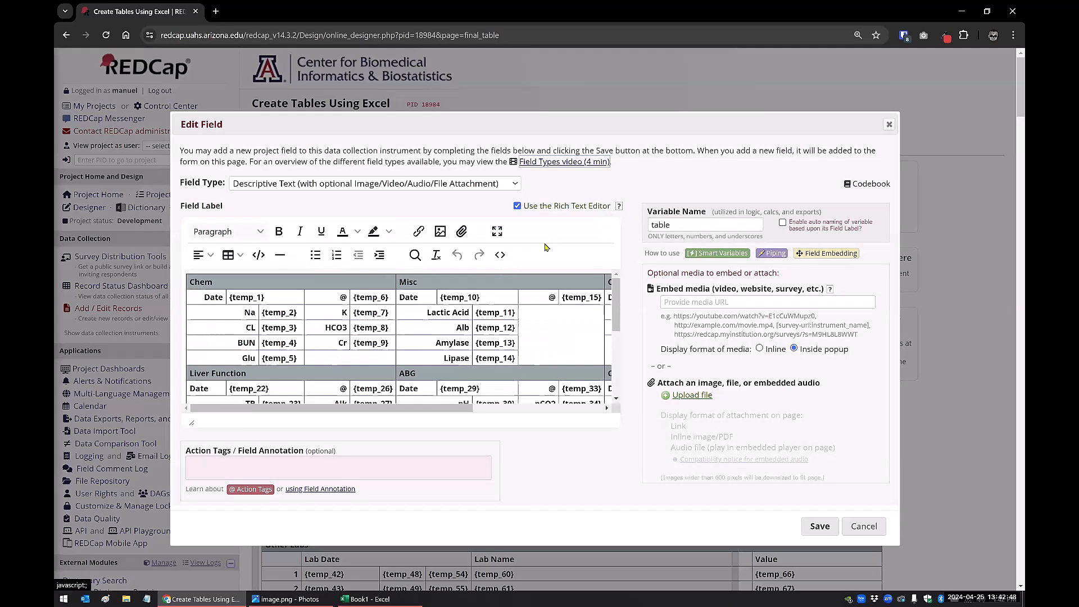
left_click(500, 254)
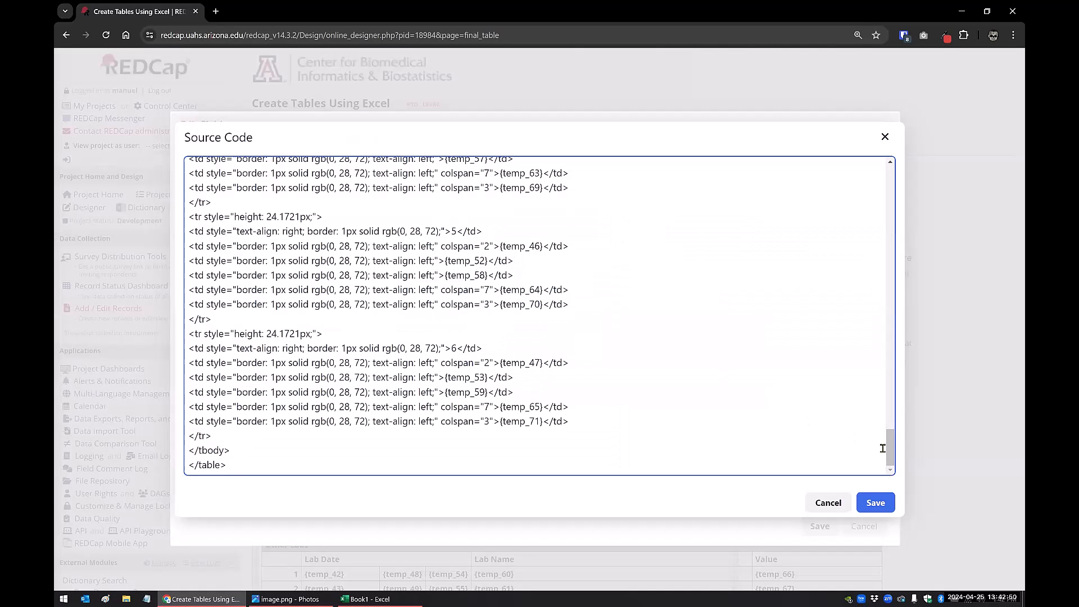
left_click_drag(886, 446, 887, 175)
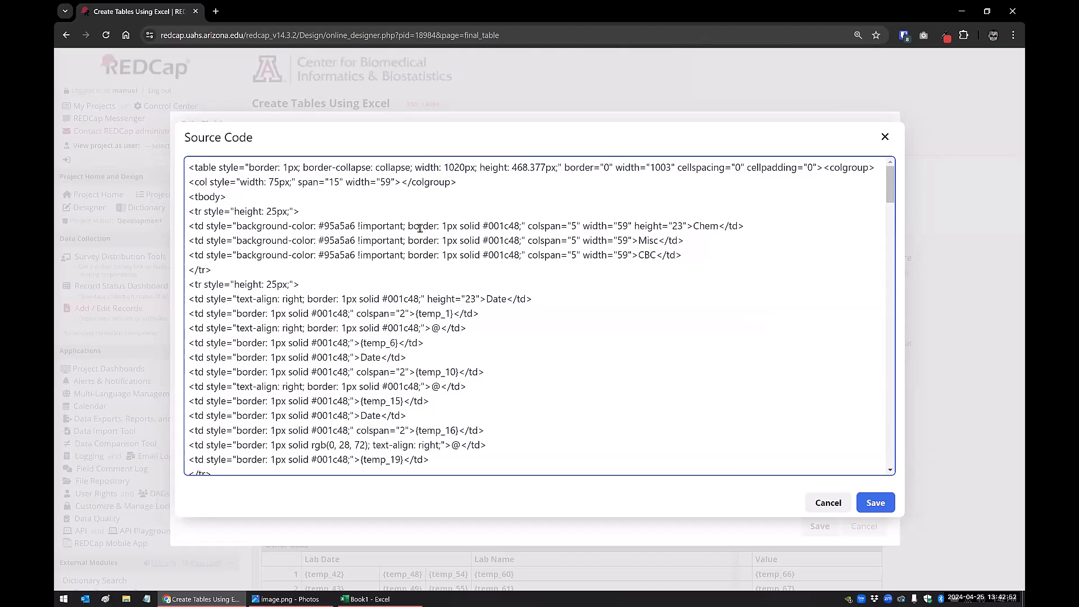
Remove !important from the #95a5a6 background color of the Chem, Misc and CBC cells, and save the source code and the field.
key("Delete")
key("Delete")
key("Delete")
key("Delete")
key("Delete")
key("Delete")
key("Delete")
key("Delete")
key("Delete")
key("Delete")
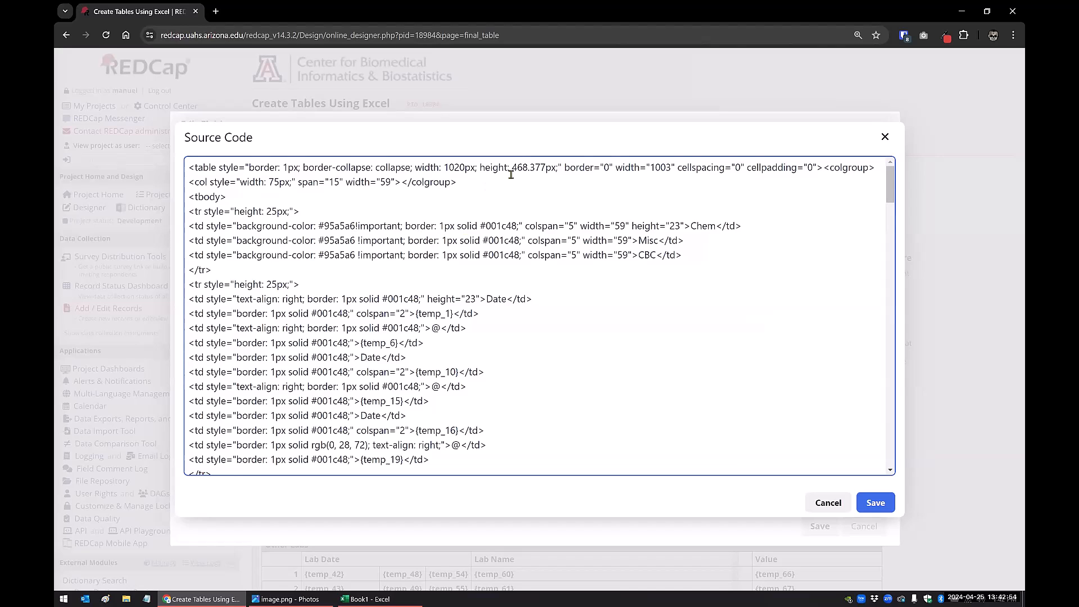
key("Delete")
key("Down")
key("Delete")
key("Delete")
key("Delete")
key("Delete")
key("Delete")
key("Delete")
key("Delete")
key("Delete")
key("Delete")
key("Delete")
key("Delete")
key("Down")
key("Delete")
key("Delete")
key("Delete")
key("Delete")
key("Delete")
key("Delete")
key("Delete")
key("Delete")
key("Delete")
key("Delete")
key("Delete")
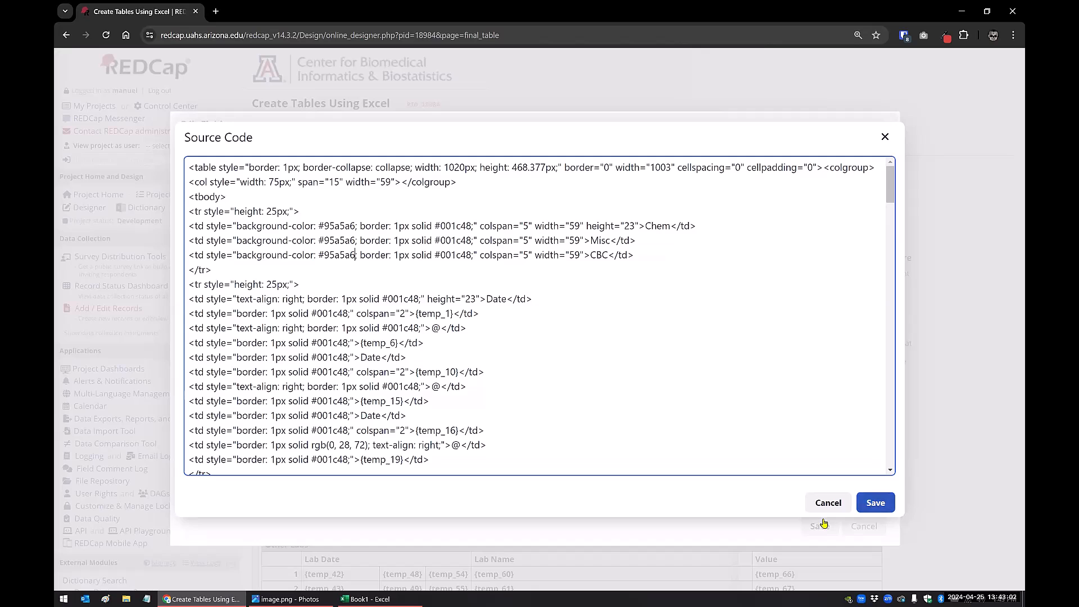
left_click(872, 504)
left_click(819, 525)
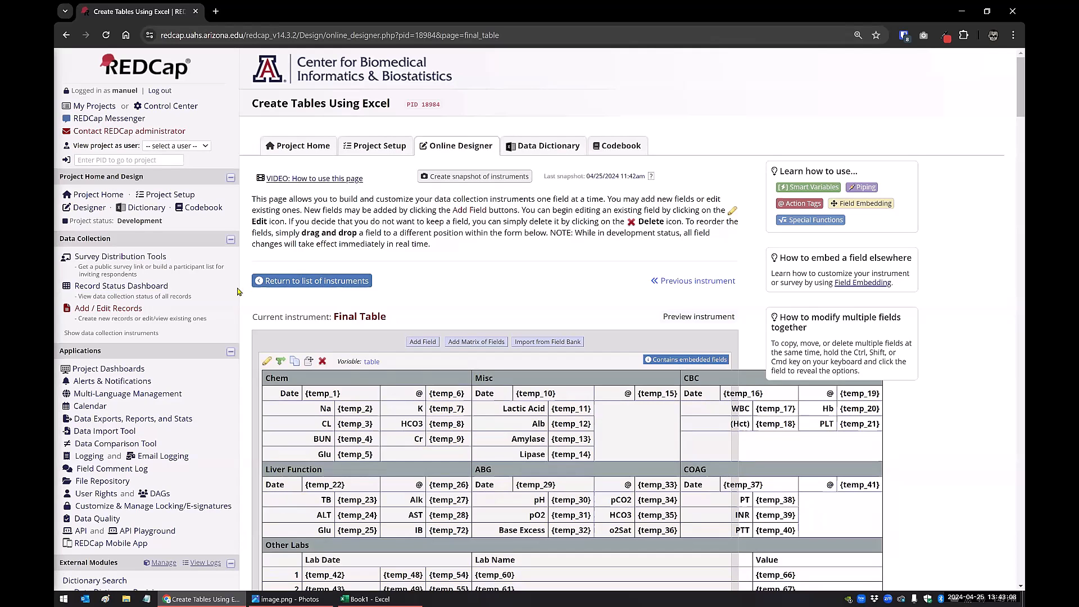
Open record 1's Final Table data entry form in a new tab and check the Chem, Misc and CBC headers while selecting their date boxes.
right_click(124, 286)
left_click(164, 303)
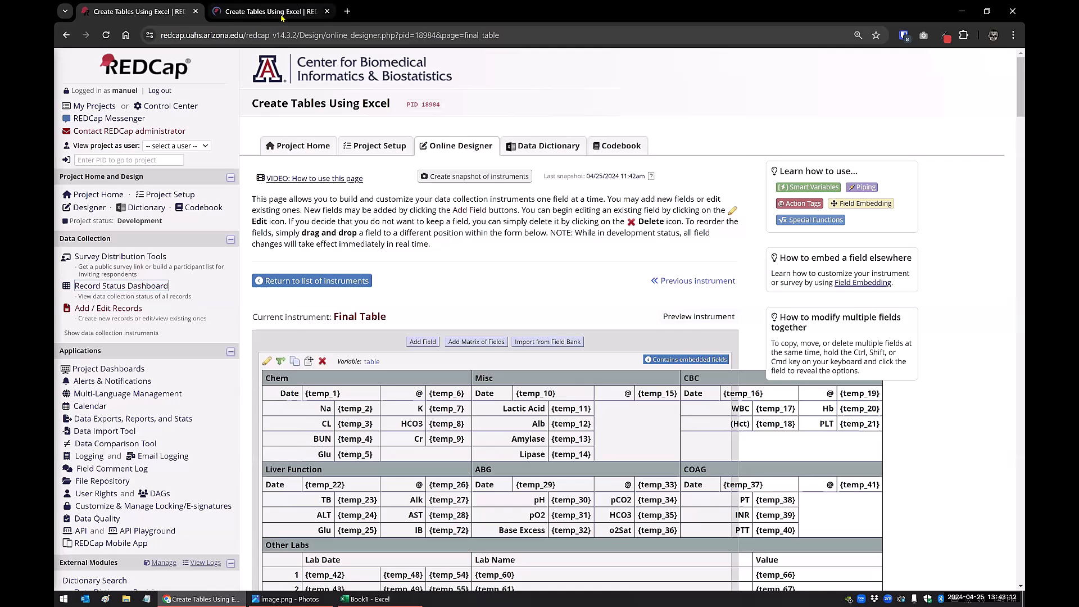
left_click(283, 9)
left_click(306, 288)
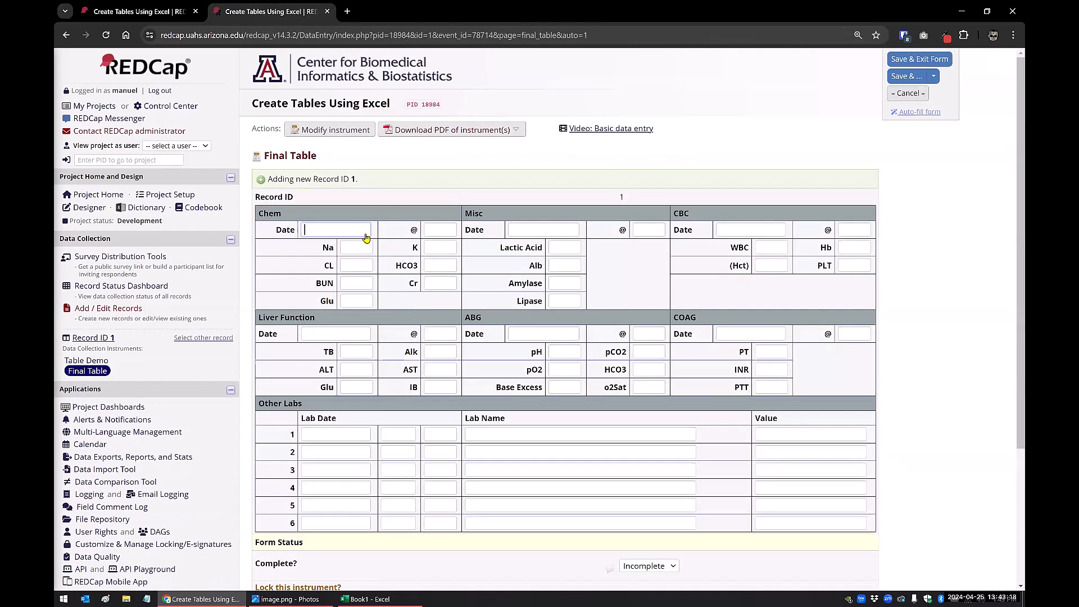
left_click(523, 230)
left_click(744, 227)
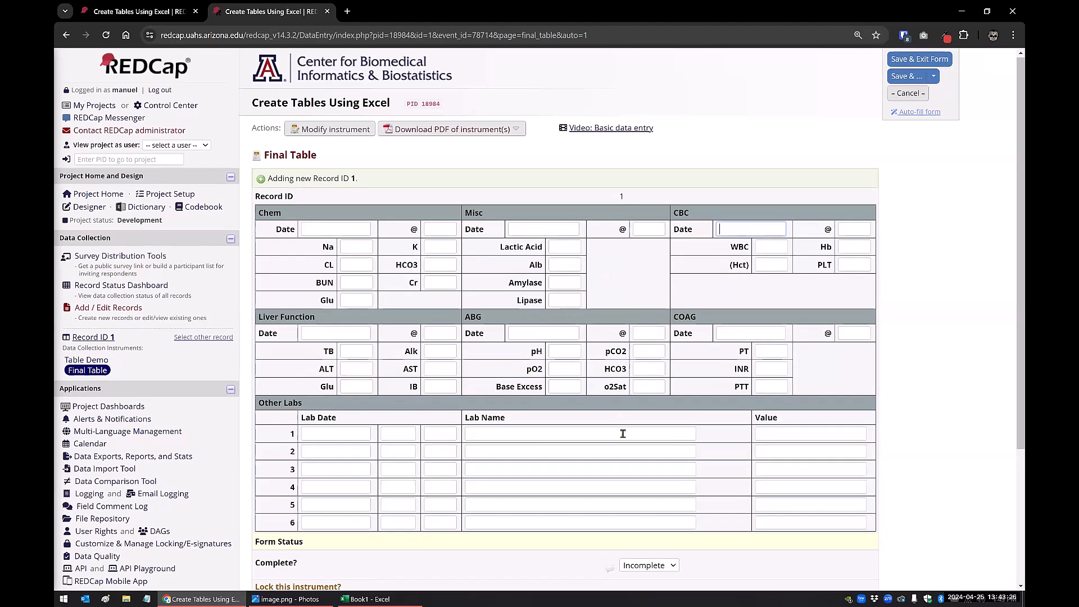
scroll(623, 429, "down", 1)
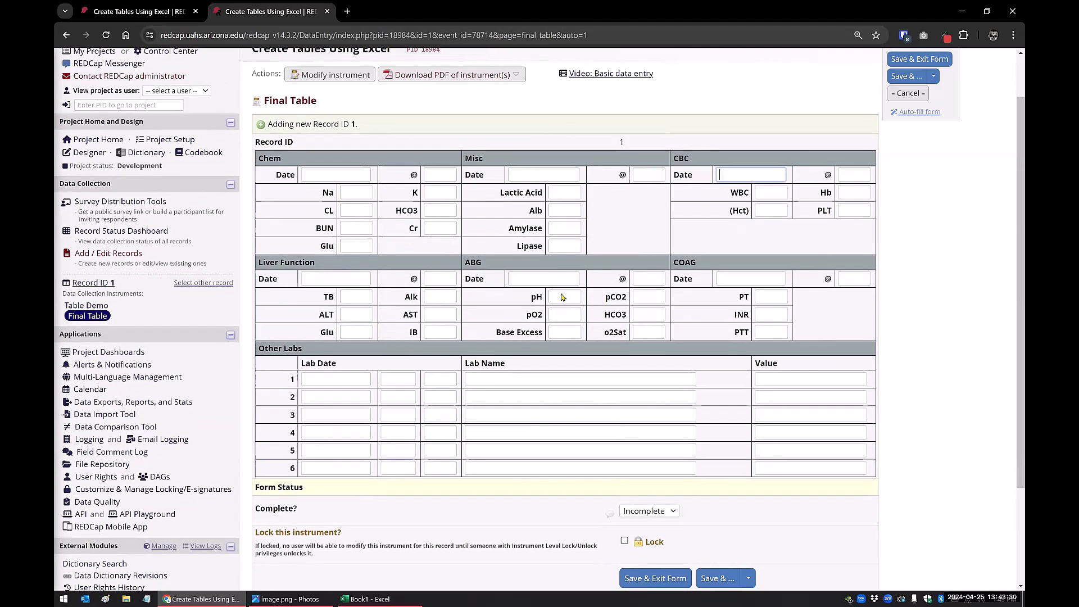
Start a new text box field between the table and temp_1 in the Final Table instrument, with the variable name te_p_100.
left_click(103, 6)
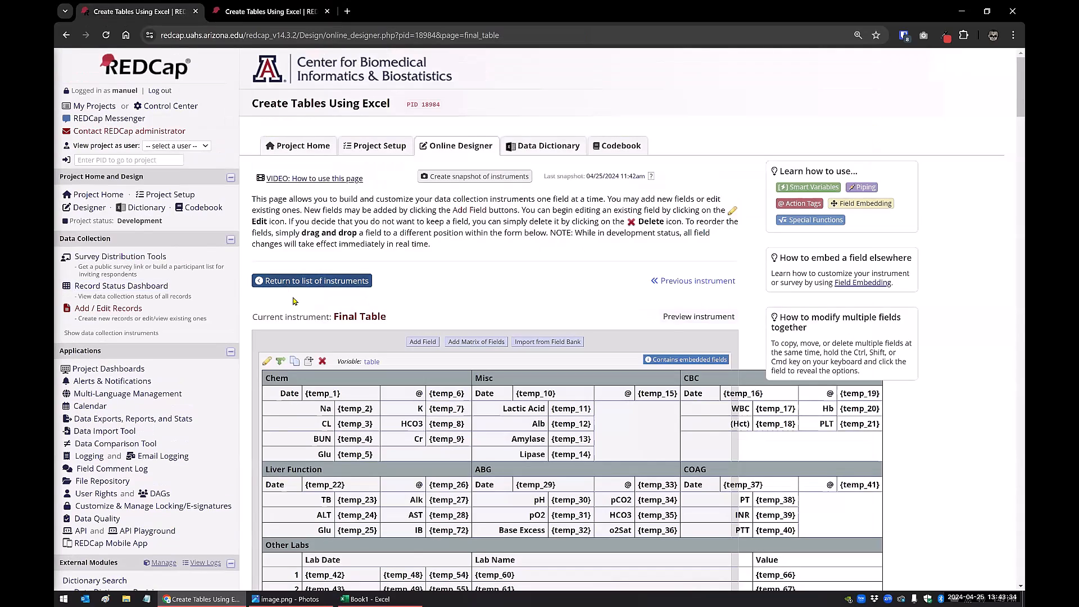
scroll(324, 301, "down", 5)
scroll(324, 301, "down", 5)
scroll(421, 340, "up", 4)
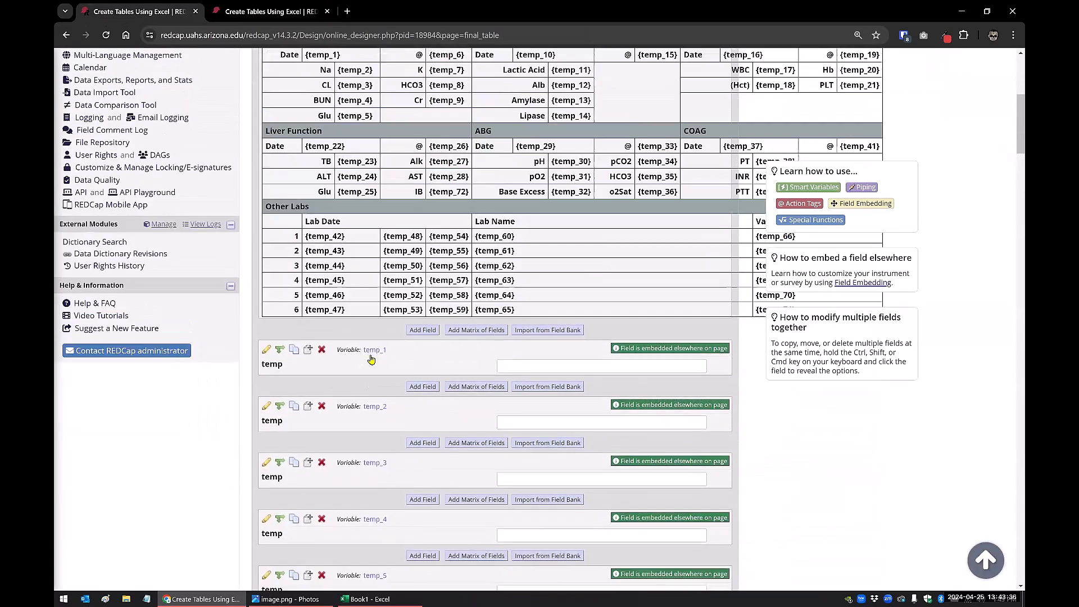
left_click(422, 337)
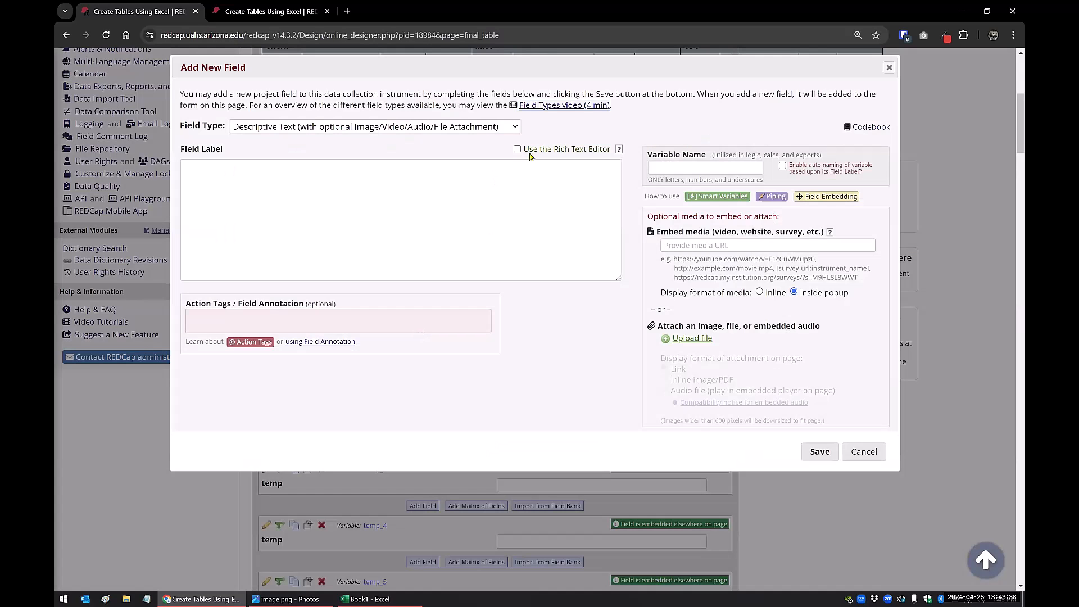
left_click(516, 128)
left_click(360, 169)
left_click(657, 169)
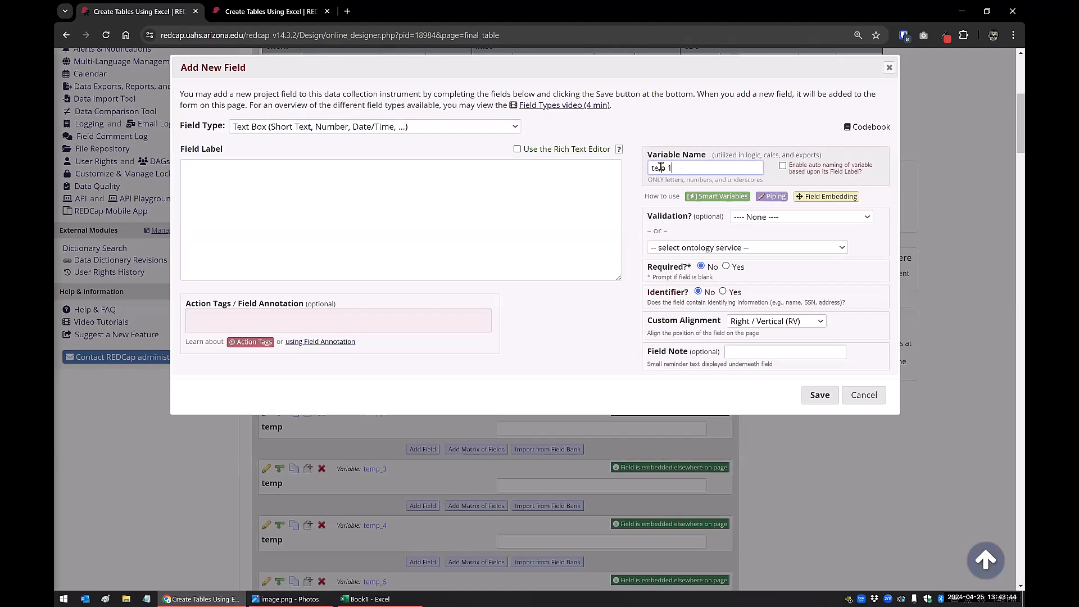
left_click(414, 199)
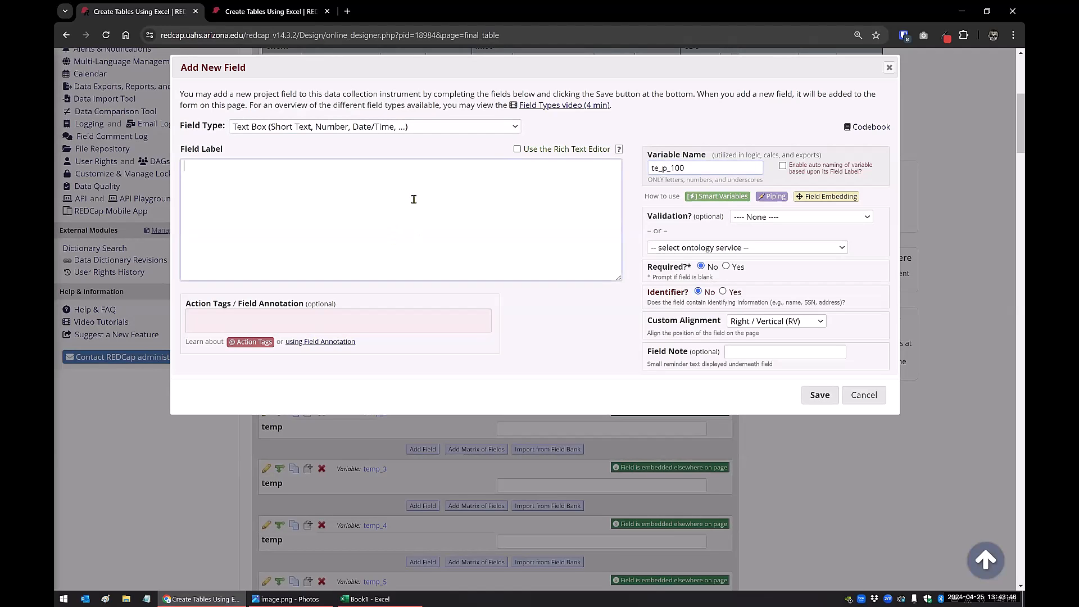
Enable the rich text editor for the field label and insert a 1x1 table containing TEMP FIELD.
left_click(517, 149)
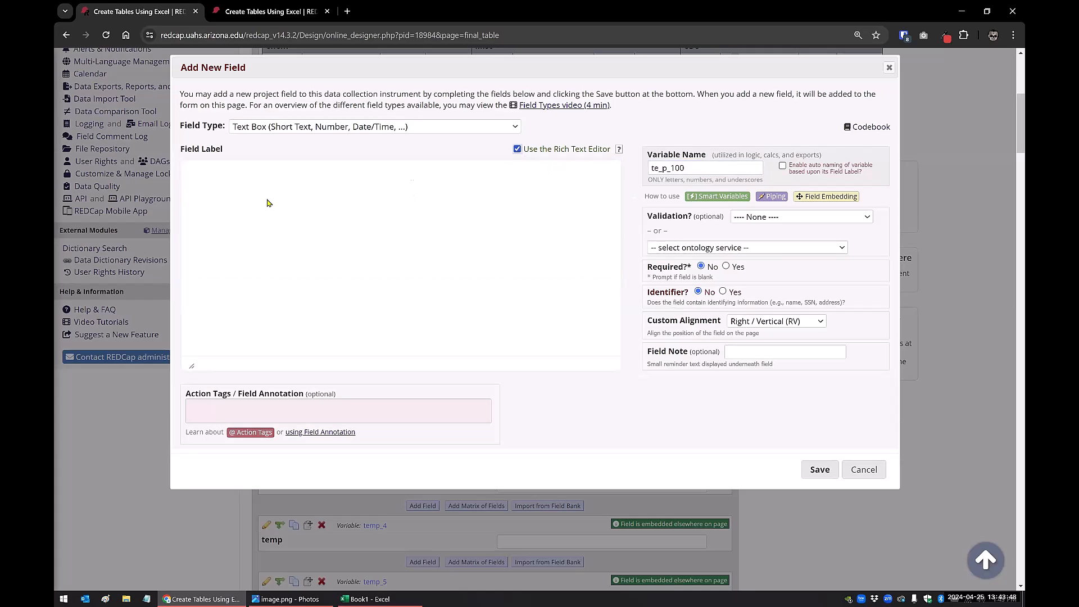
left_click(230, 199)
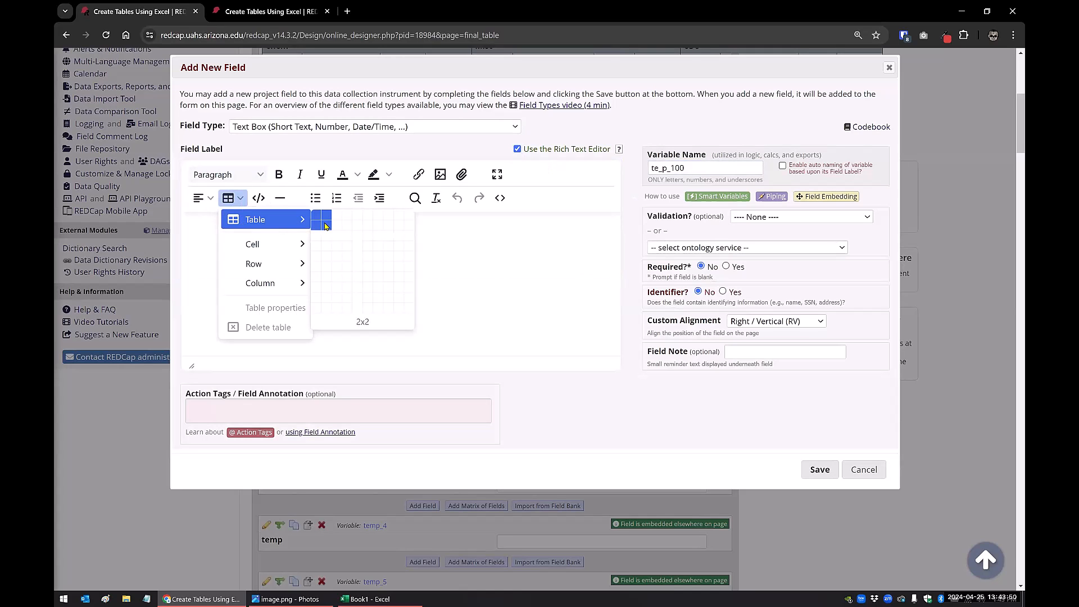
left_click(317, 219)
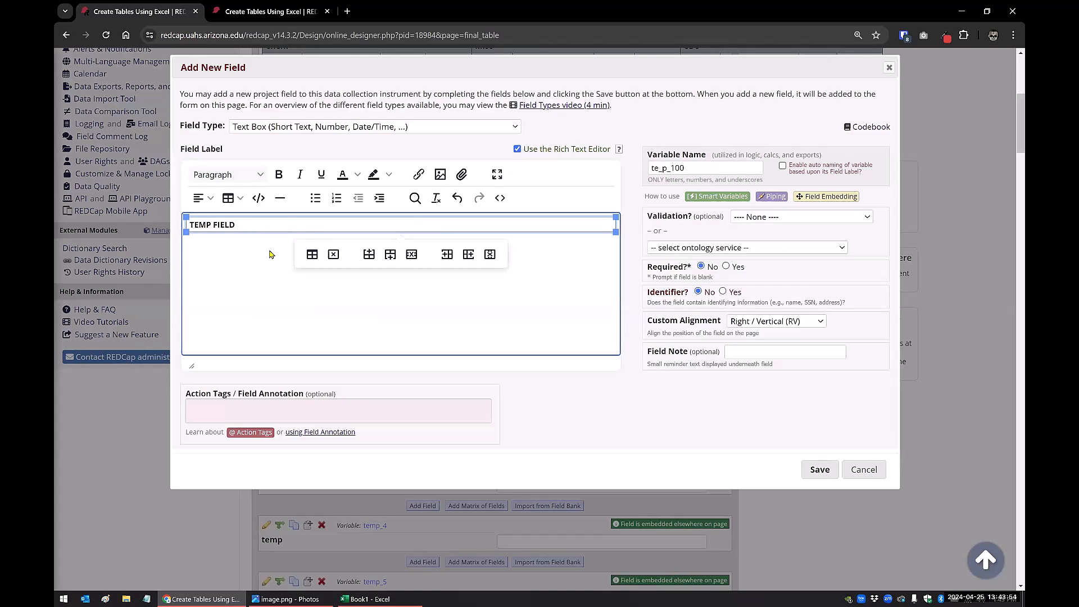
Set the background color of the TEMP FIELD cell to red #E03E2D in its cell properties.
right_click(285, 224)
mouse_move(326, 329)
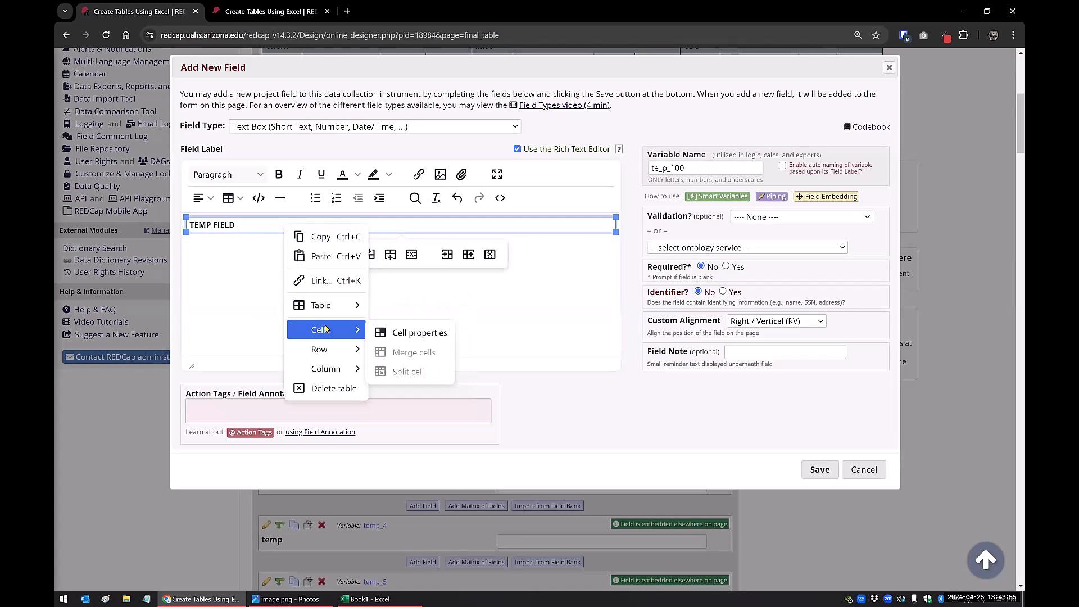
left_click(400, 334)
left_click(421, 252)
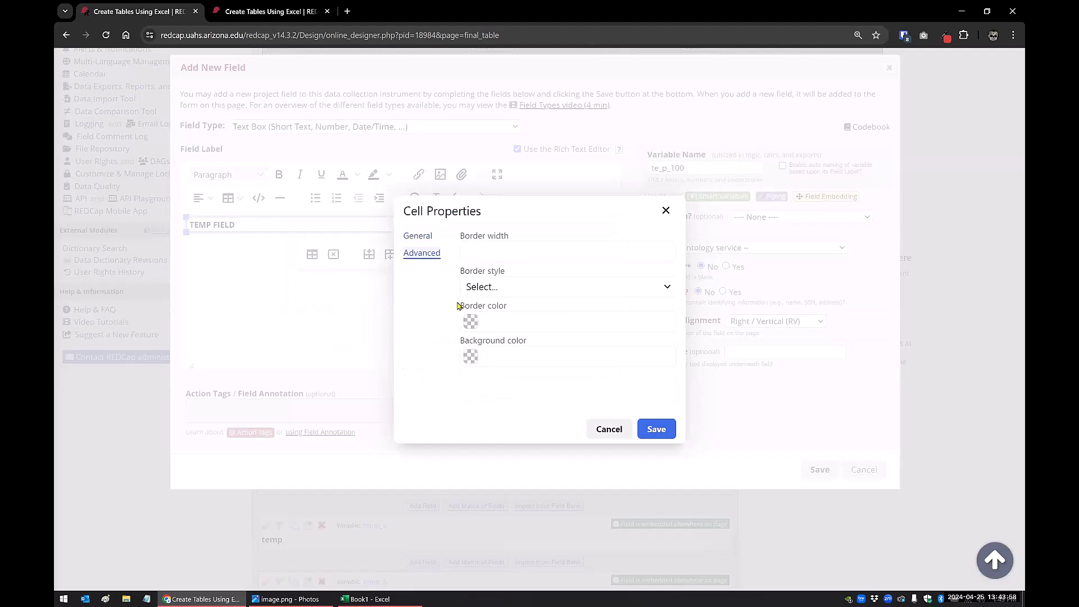
left_click(470, 356)
left_click(509, 392)
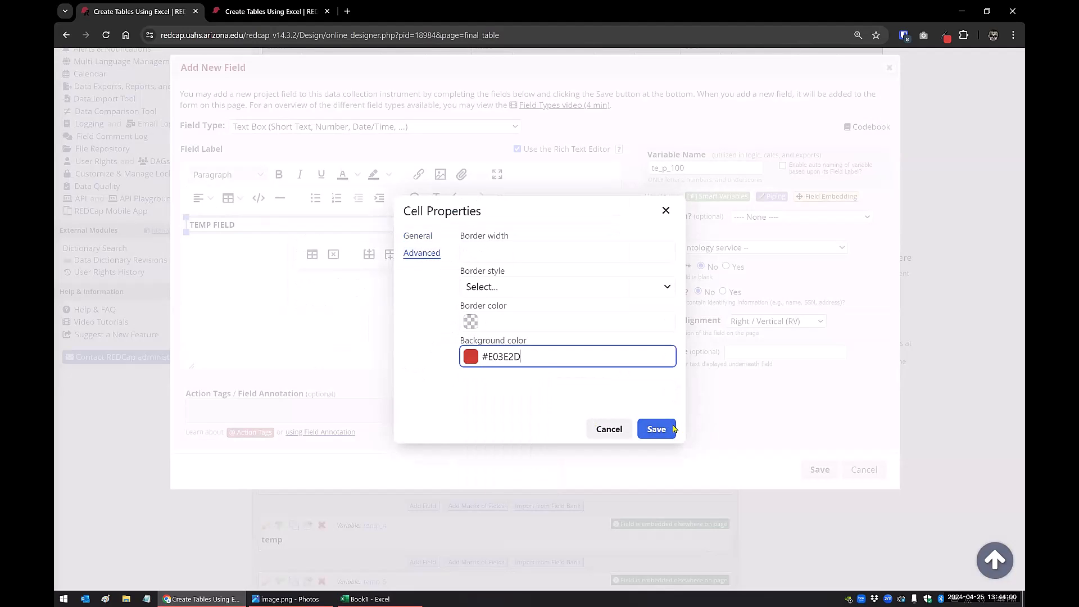
left_click(657, 430)
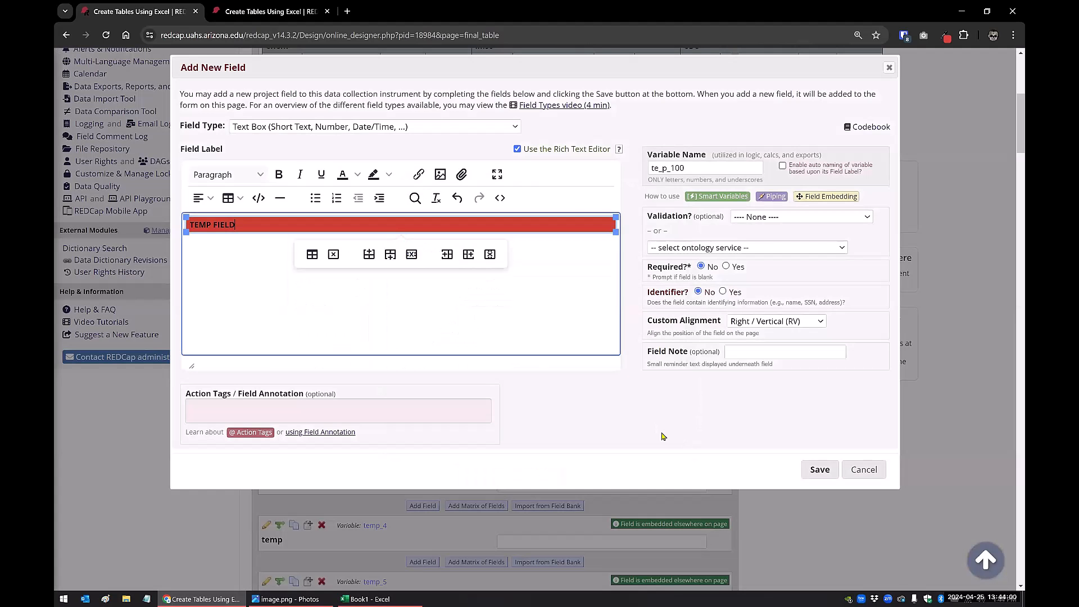
Color the TEMP FIELD text white and save the new field.
left_click(358, 178)
left_click(360, 268)
triple_click(200, 224)
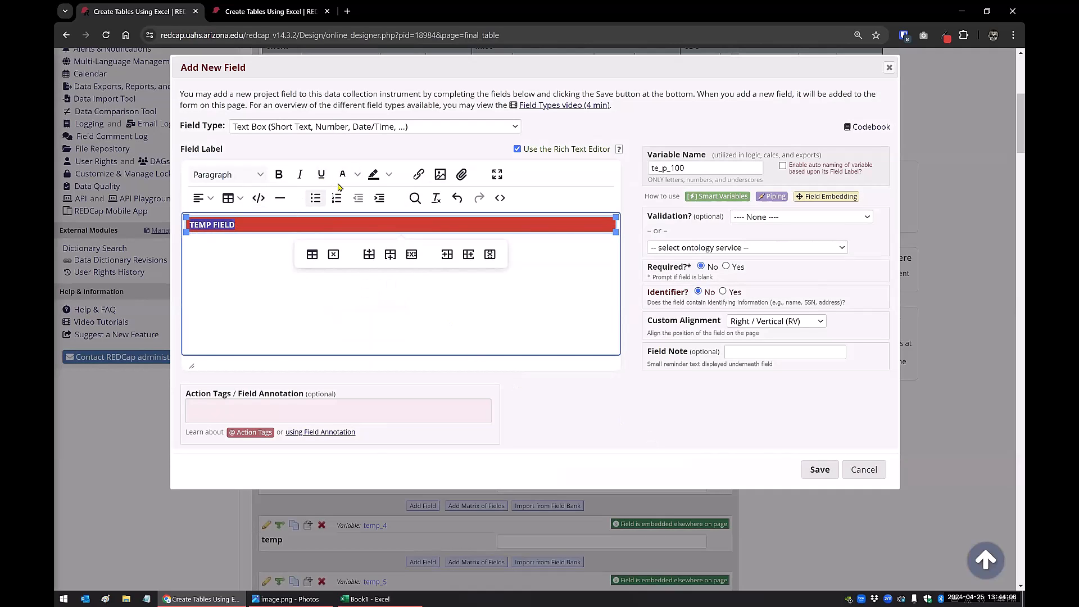
left_click(811, 474)
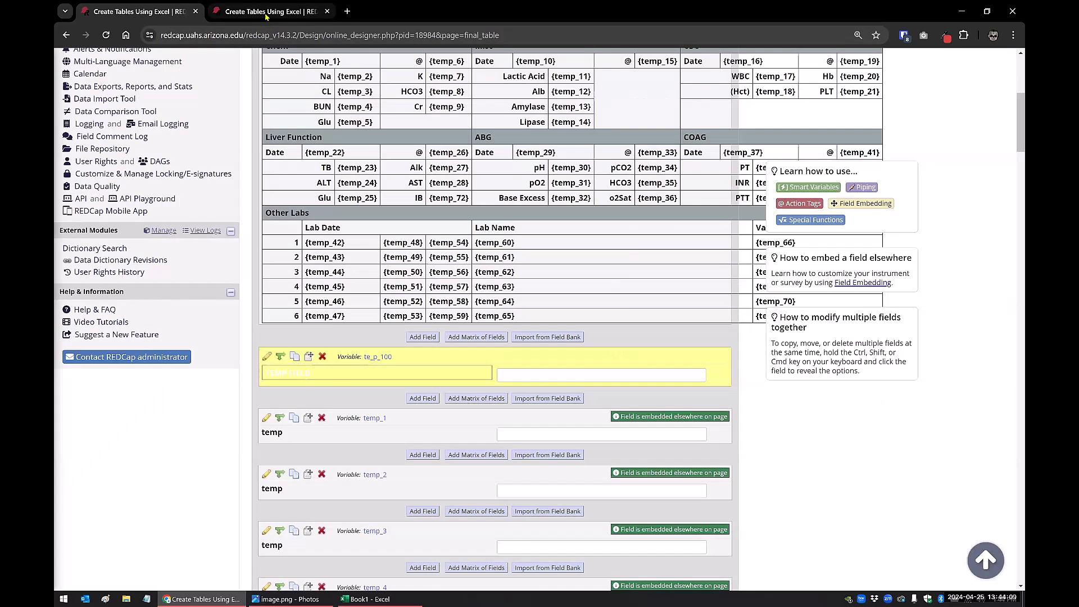
Reload record 1's Final Table form and select the TEMP FIELD entry box to check its label's background color.
left_click(267, 12)
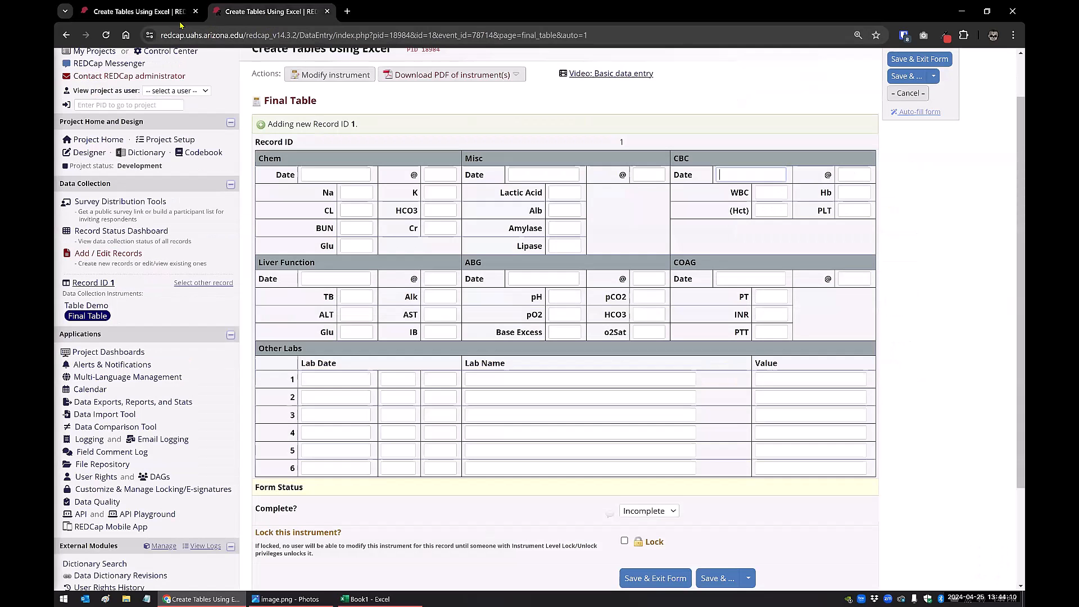
left_click(107, 34)
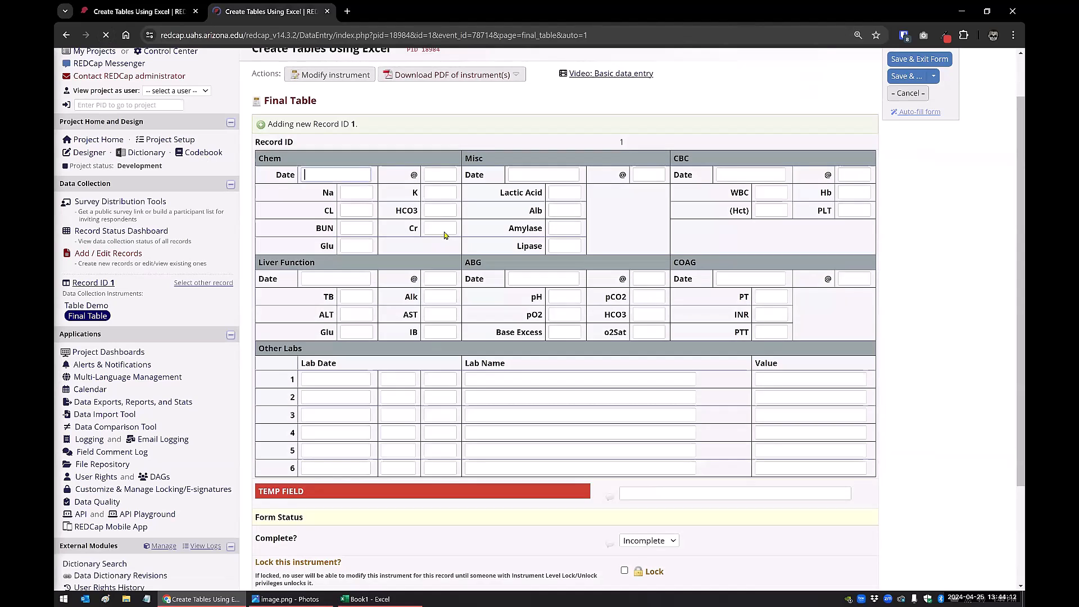
left_click(632, 494)
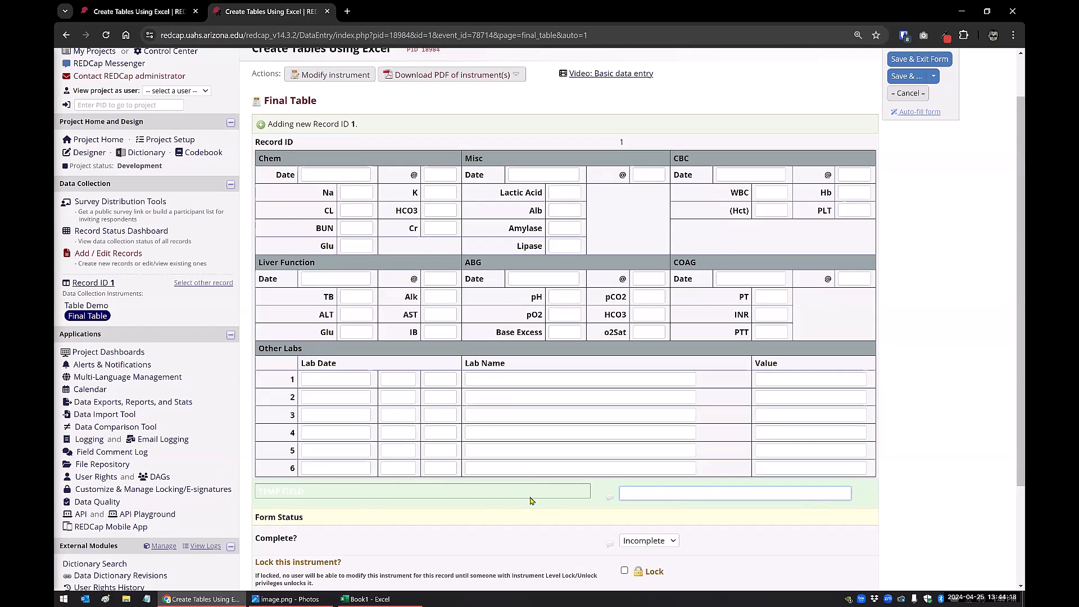
Select the first Other Labs date, the COAG entry boxes and the first Other Labs value to check how the table's header colors behave.
left_click(324, 376)
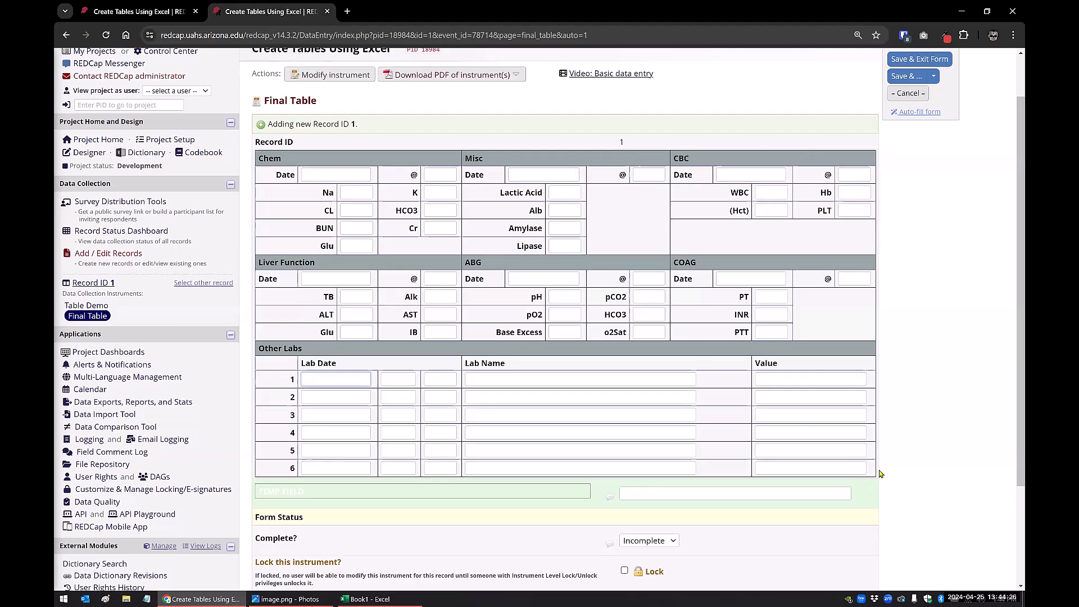
left_click(770, 276)
left_click(773, 299)
left_click(772, 316)
left_click(774, 332)
left_click(773, 382)
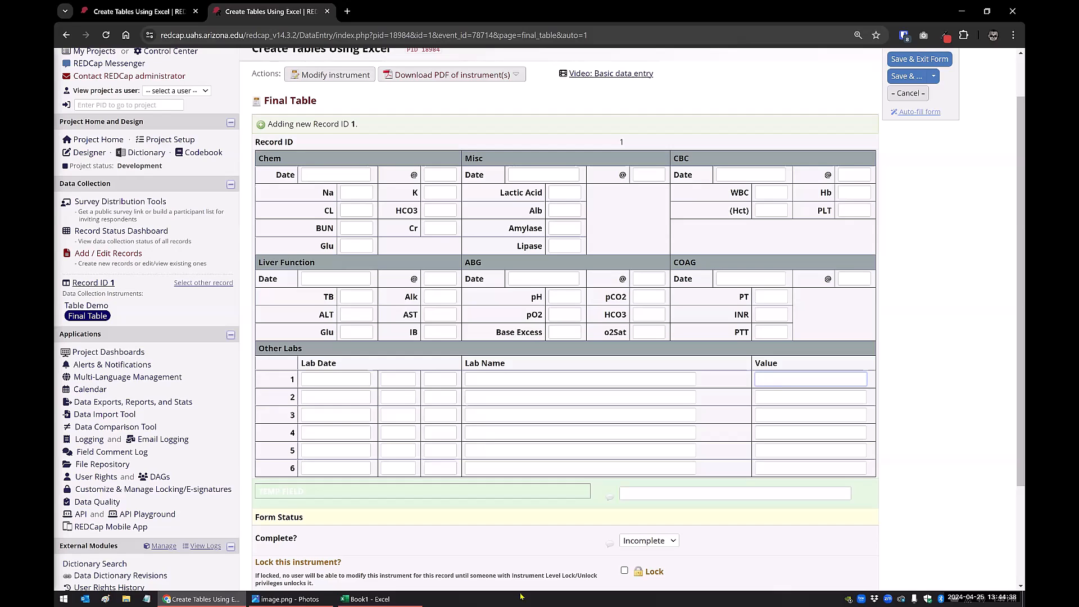
Compare the row highlighting of TEMP FIELD with that of the embedded Lab Name boxes by selecting each in turn.
left_click(313, 494)
left_click(627, 492)
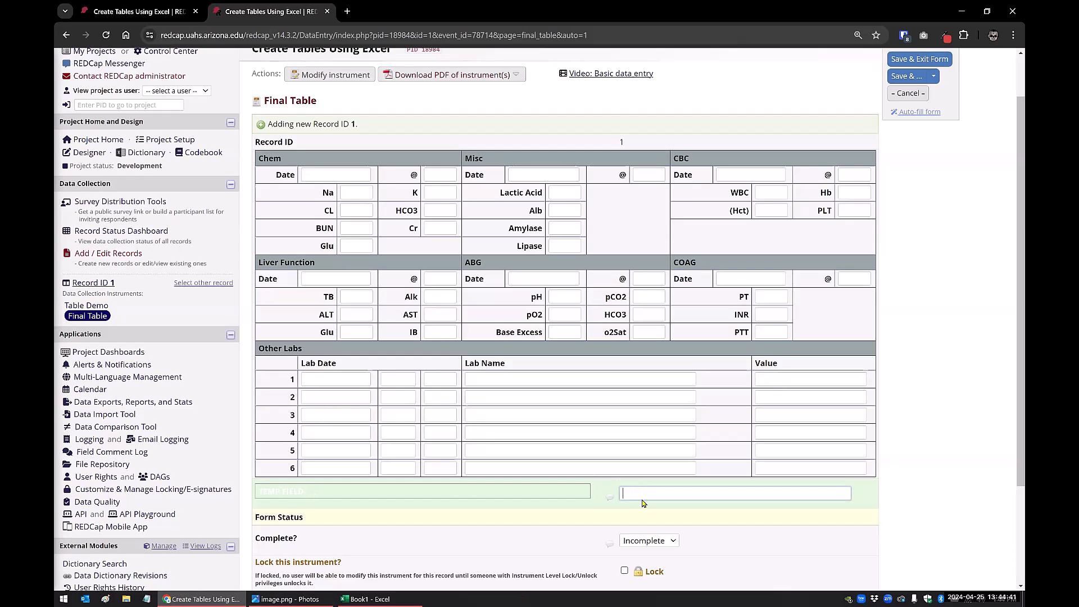
left_click(580, 447)
left_click(579, 433)
left_click(553, 492)
left_click(627, 445)
scroll(627, 444, "down", 2)
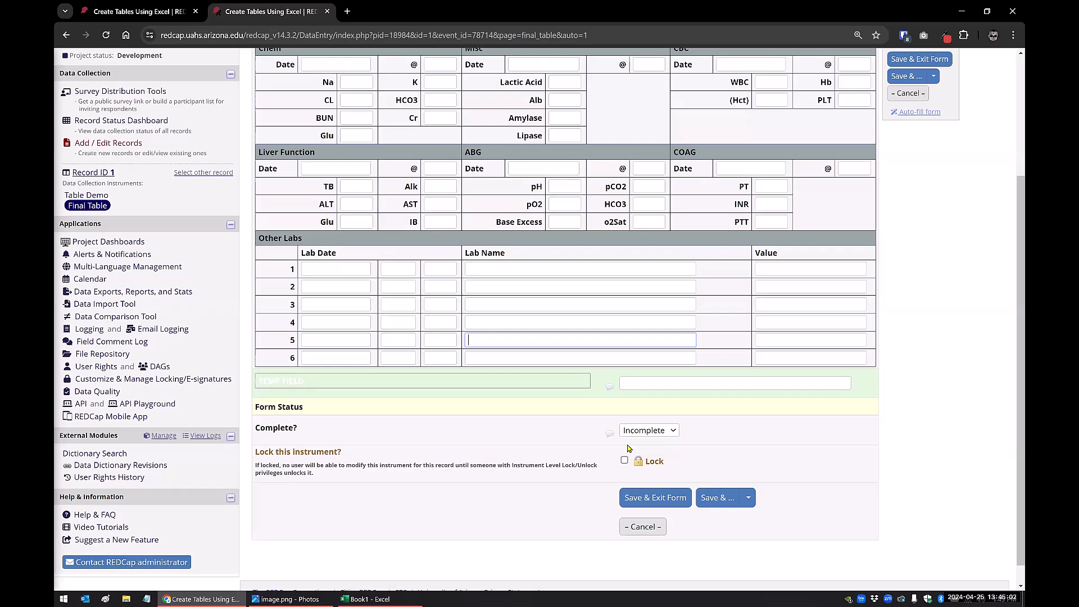
scroll(628, 448, "up", 2)
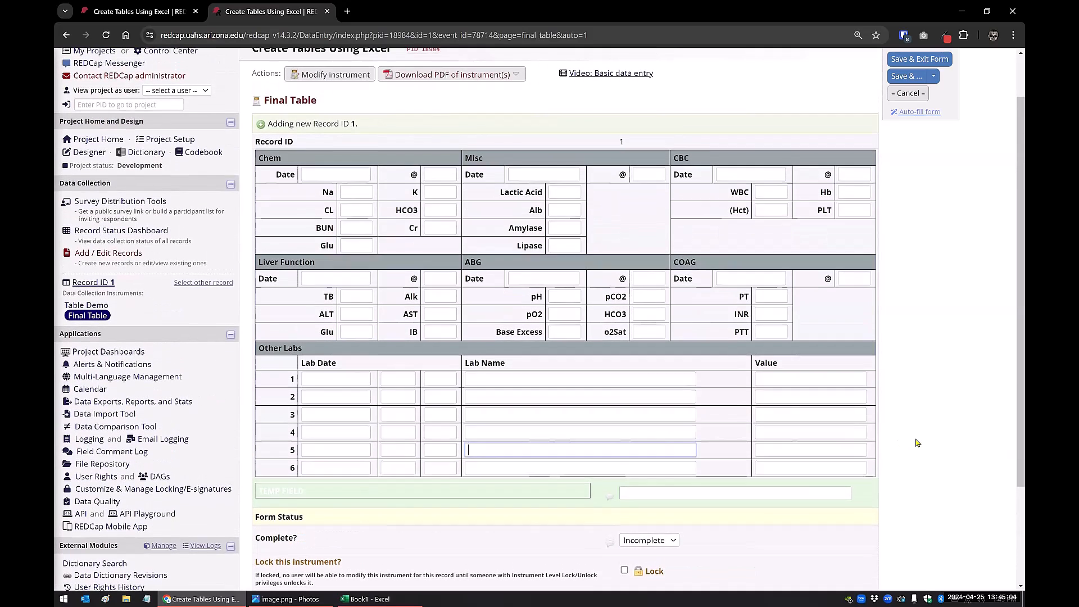